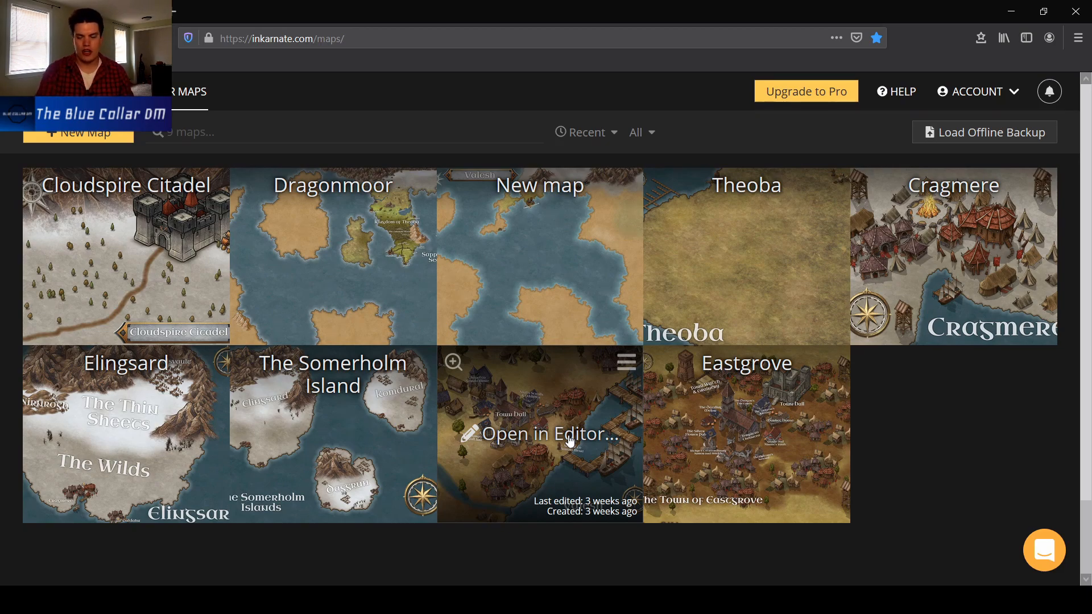
Create a new map in the Fantasy World: Free style with High (2k) resolution and Digital Landscape size.
click(79, 139)
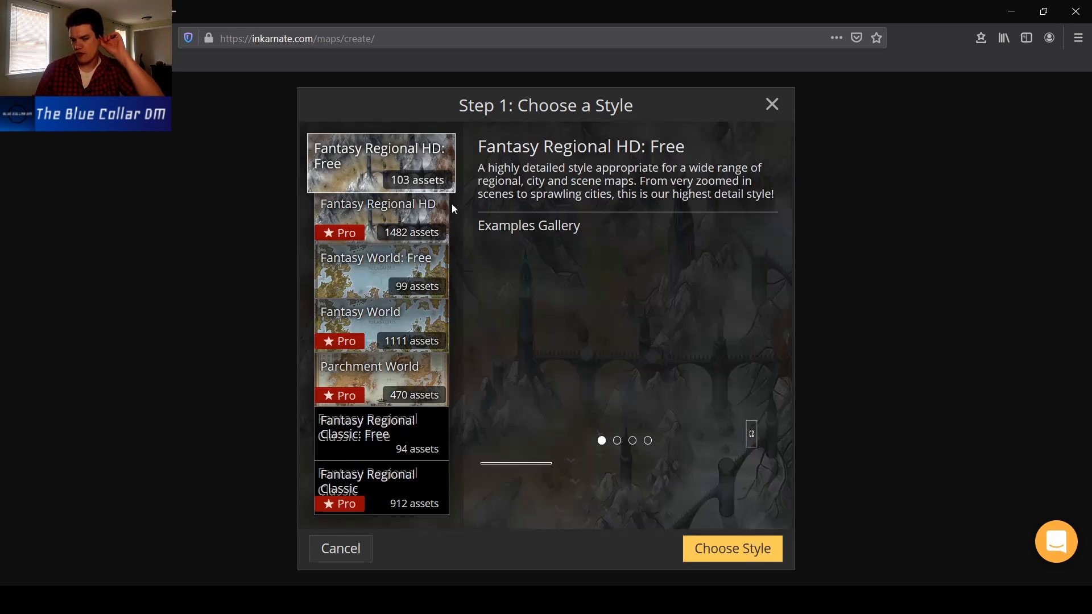
click(379, 267)
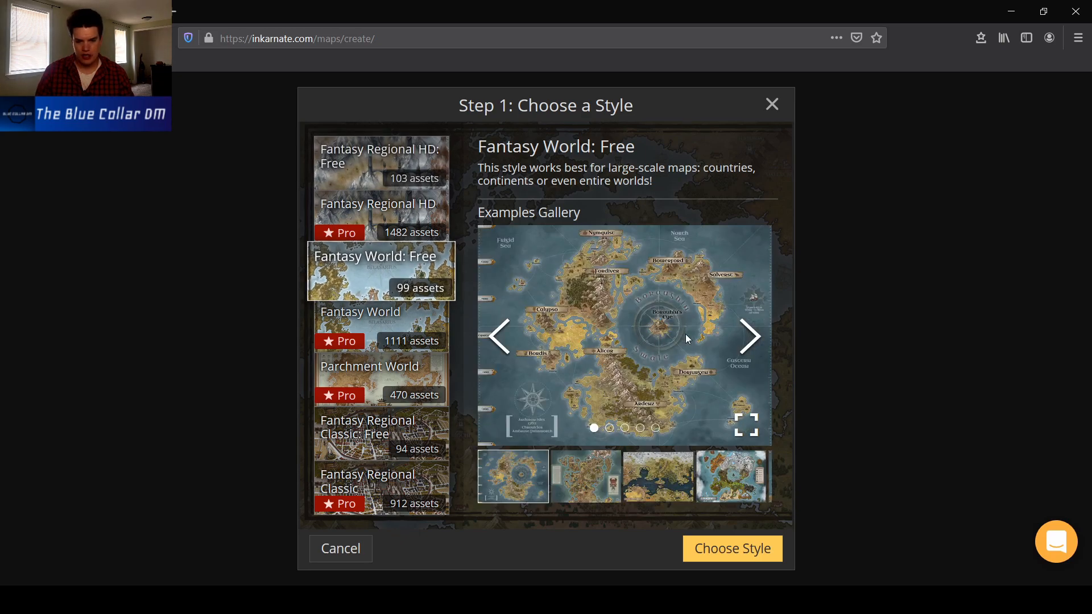
click(733, 549)
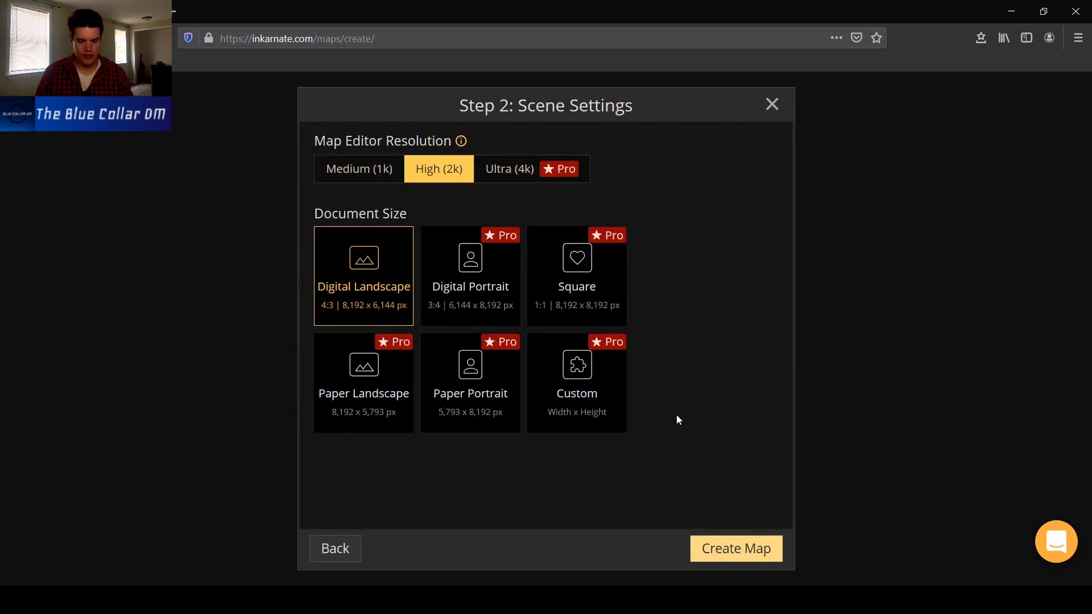
click(734, 551)
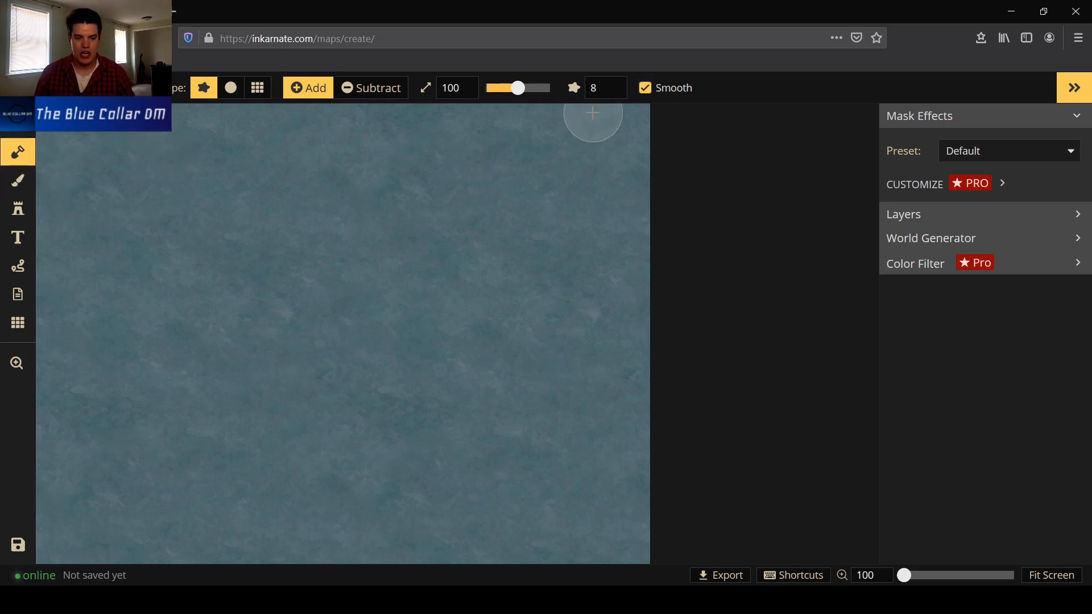
Add three rough-edged patches of land in the northwest of the map with the size 100 sculpting brush.
click(12, 134)
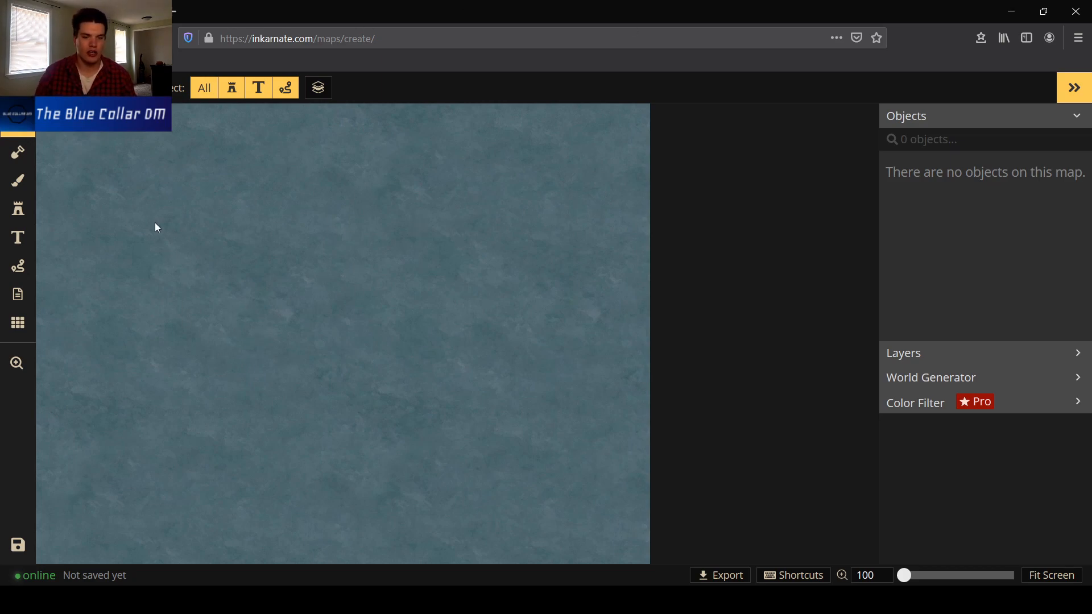
click(19, 153)
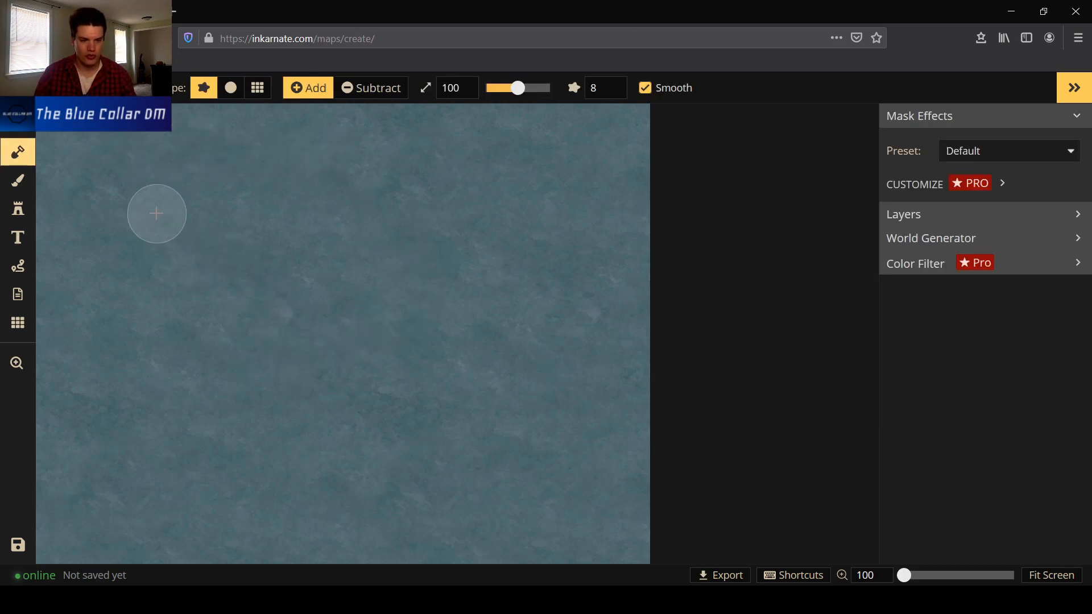
click(234, 219)
click(193, 266)
click(206, 313)
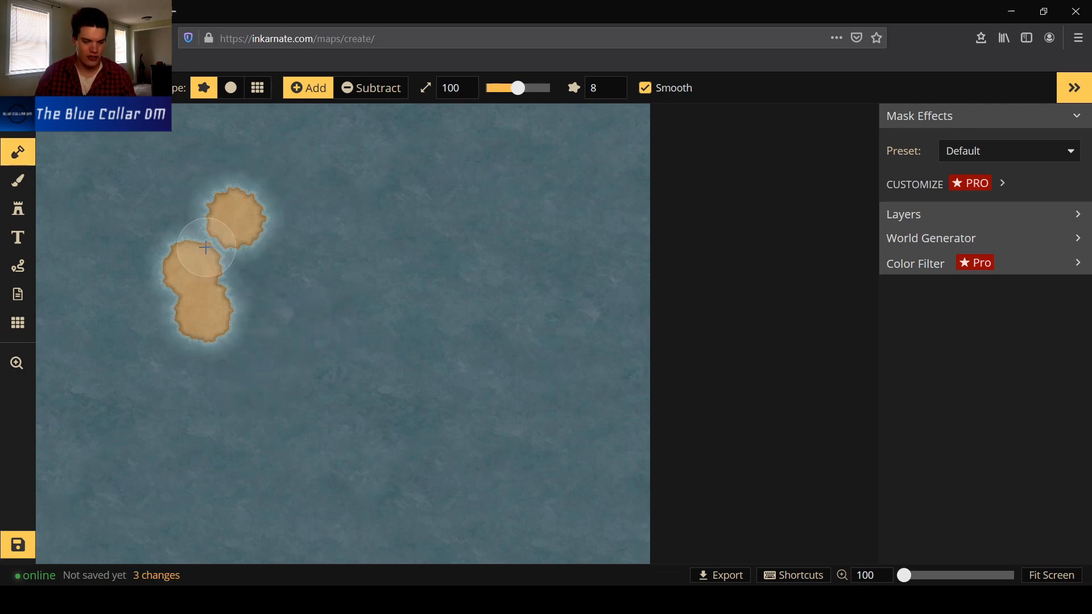
Sculpt a long curved landmass near the map's centre, extend its northern tip westward, and enlarge the two western islands.
mouse_move(427, 194)
mouse_down()
mouse_move(430, 258)
mouse_move(414, 309)
mouse_move(359, 351)
mouse_move(336, 333)
mouse_move(359, 321)
mouse_up()
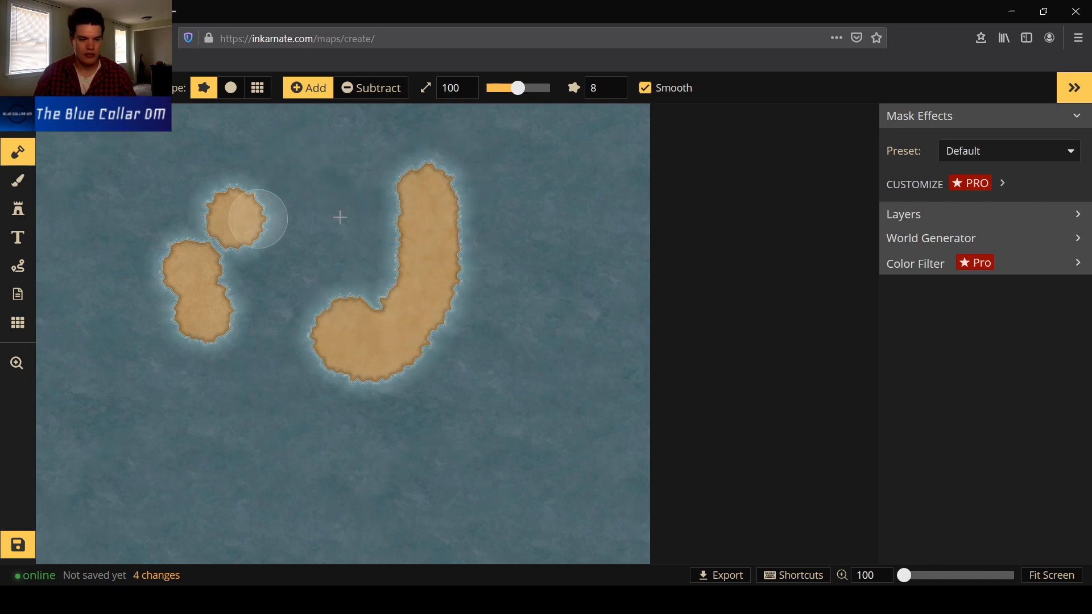
mouse_move(188, 279)
mouse_down()
mouse_move(182, 305)
mouse_move(178, 292)
mouse_up()
mouse_move(275, 167)
mouse_down()
mouse_move(255, 165)
mouse_move(244, 186)
mouse_move(279, 196)
mouse_up()
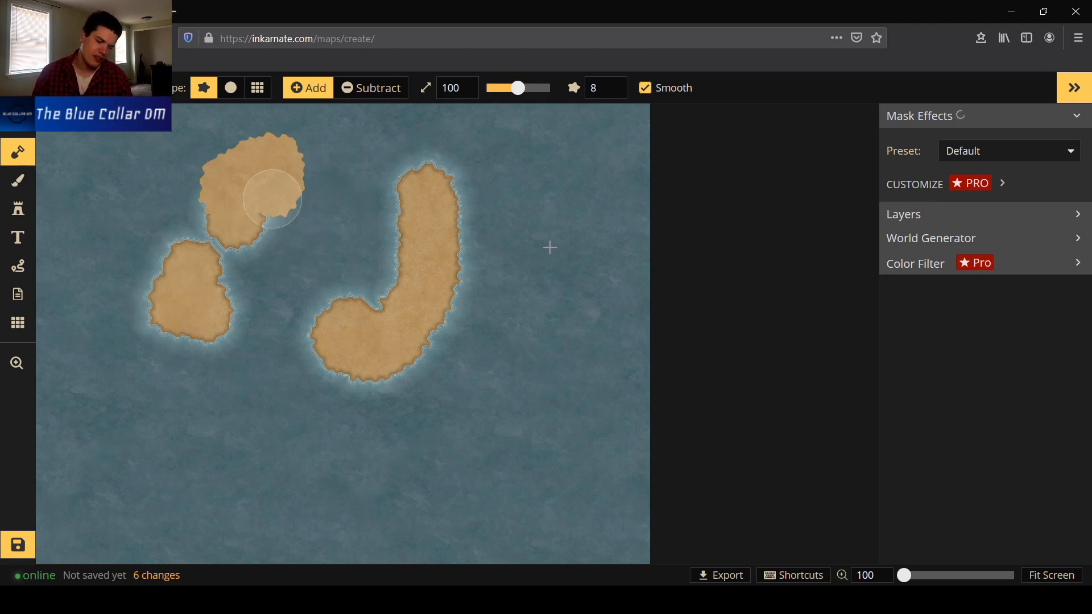
drag(393, 182, 390, 171)
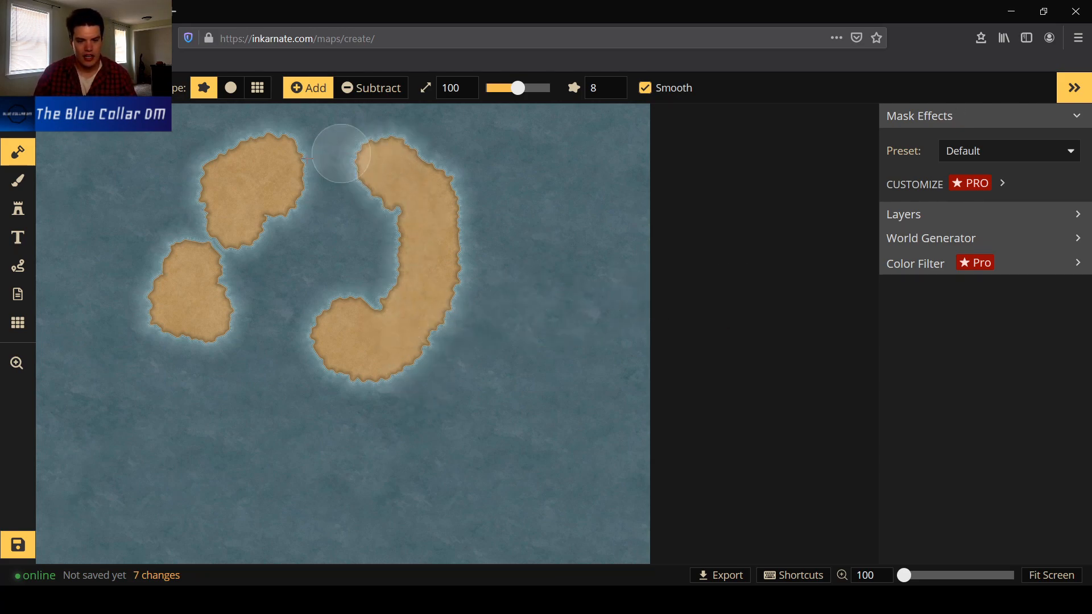
Stamp three brown mountains at size 100 along the curved landmass, in its north, middle and south.
click(17, 182)
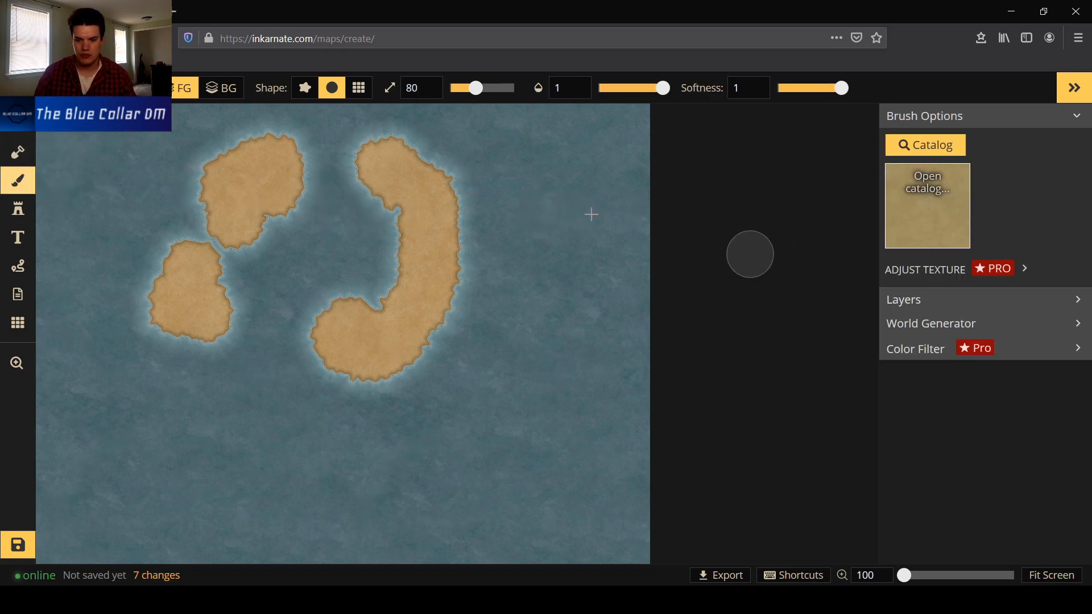
click(17, 209)
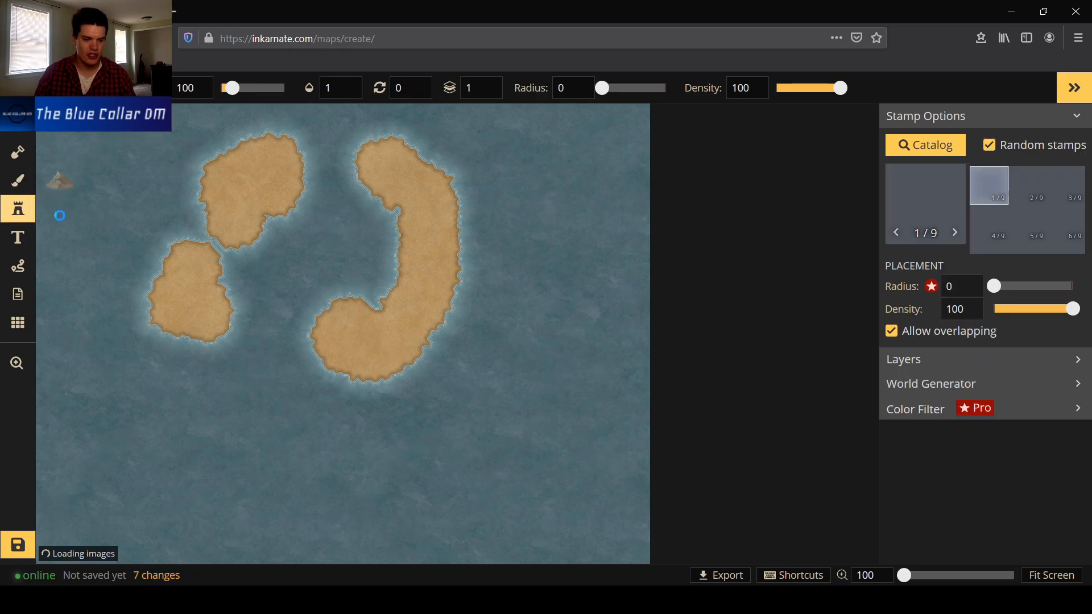
click(430, 185)
click(412, 257)
click(361, 368)
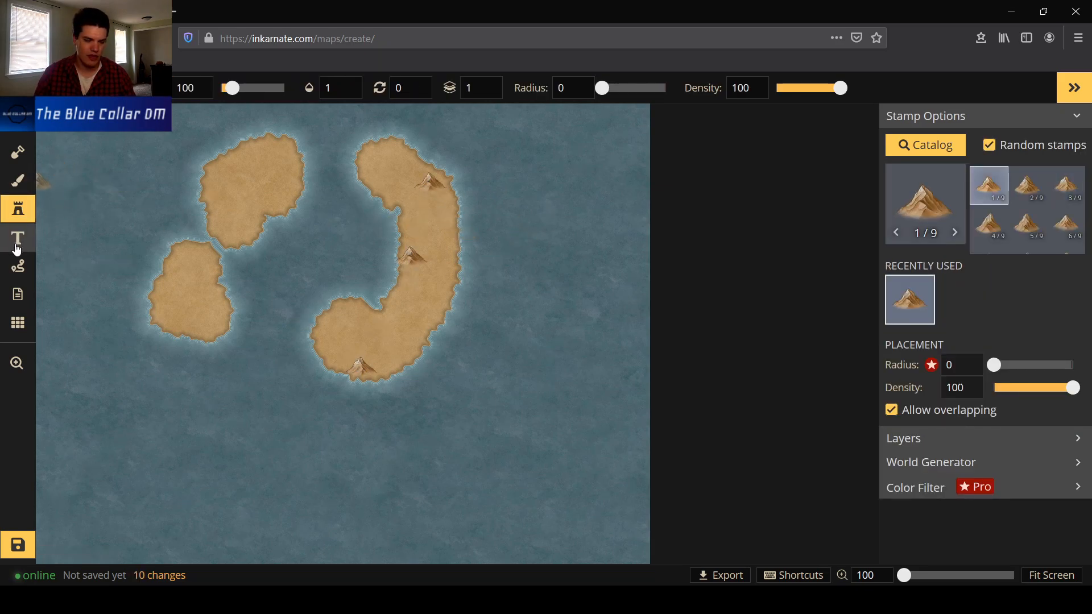
Add the text label "Islands" on the southwestern island.
click(17, 238)
click(199, 317)
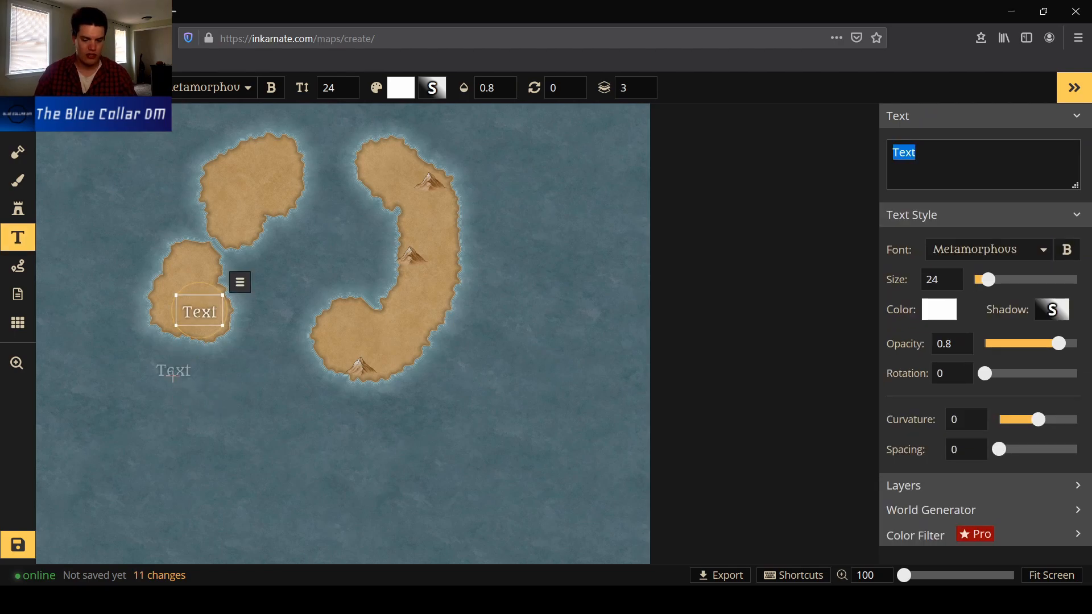
text(Islands)
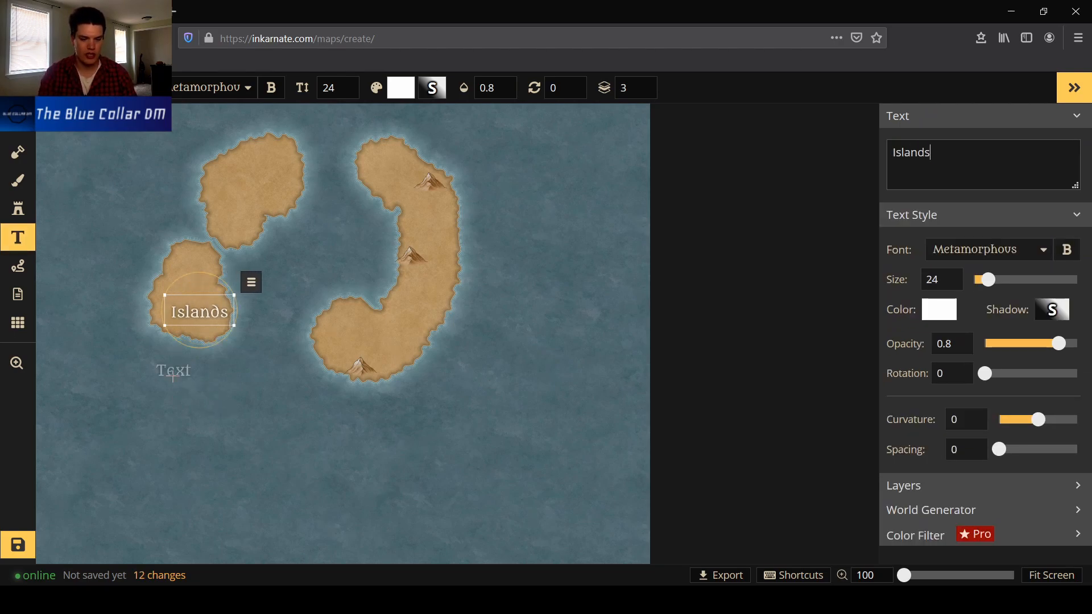
key(Return)
key(BackSpace)
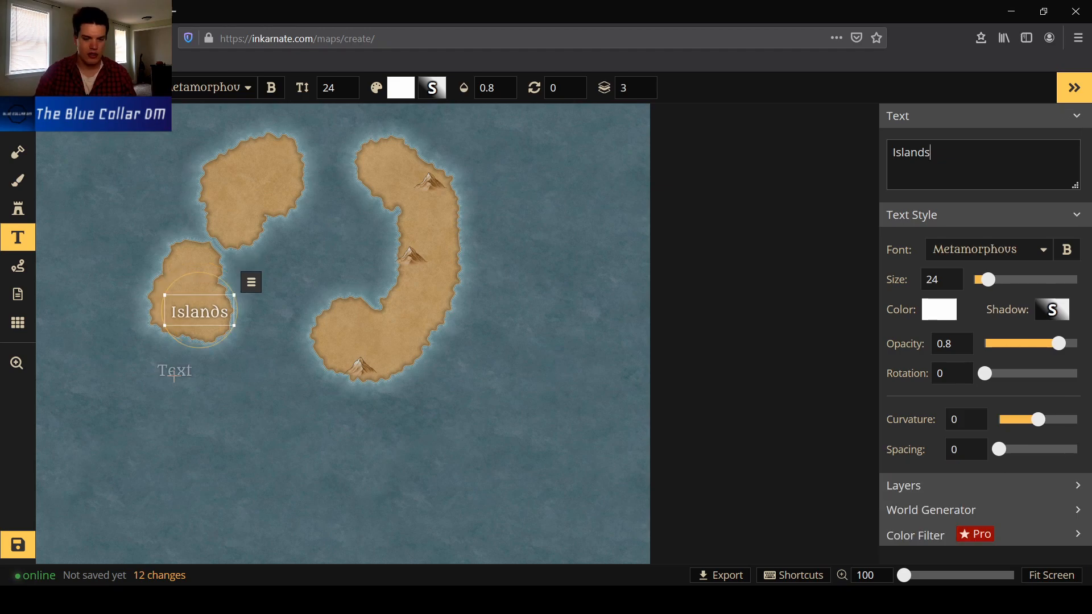
Place a note marker beside the middle mountain and dismiss its note editor without writing anything.
click(19, 296)
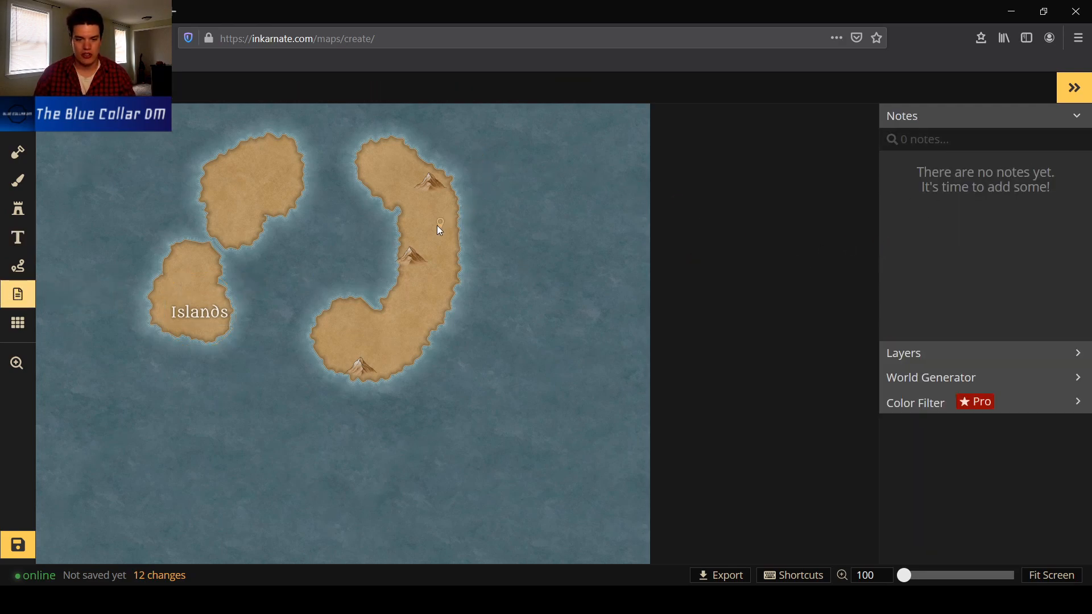
click(418, 260)
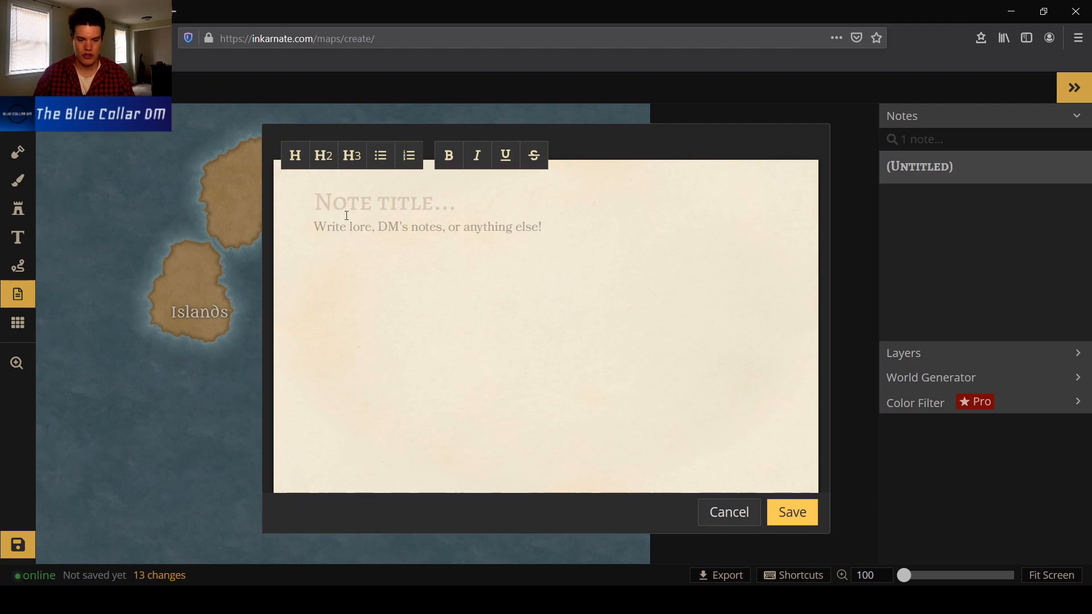
click(718, 513)
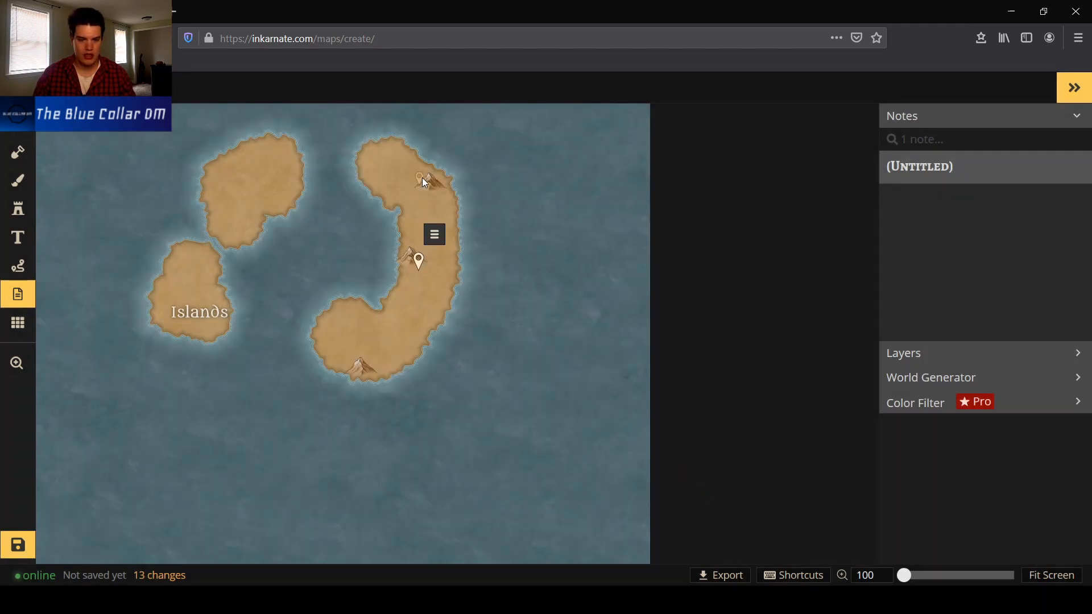
Delete the northernmost mountain stamp from the curved landmass.
click(18, 132)
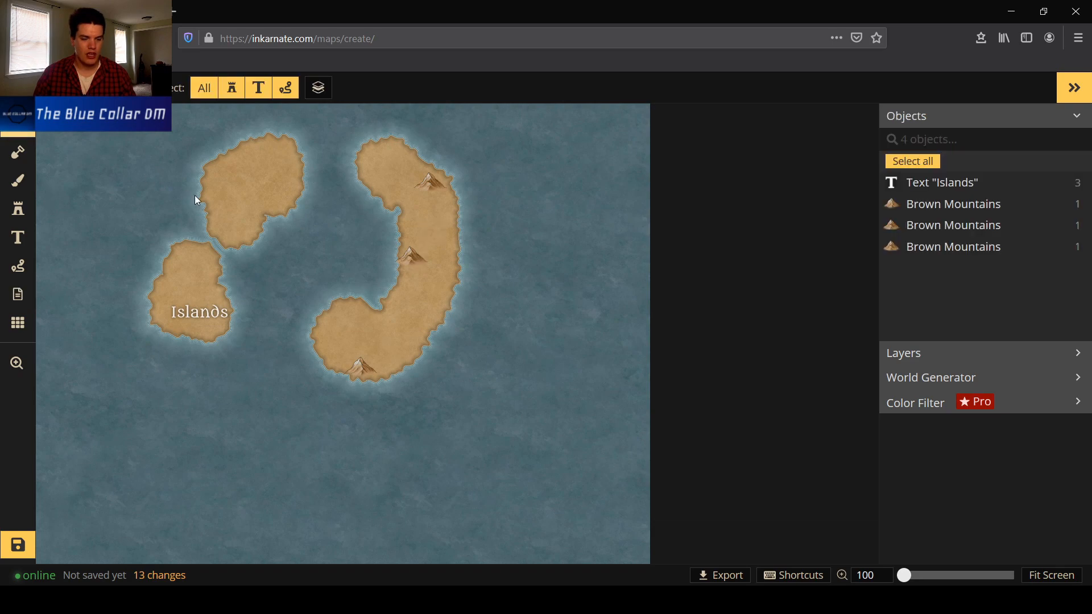
click(411, 256)
click(433, 182)
key(Delete)
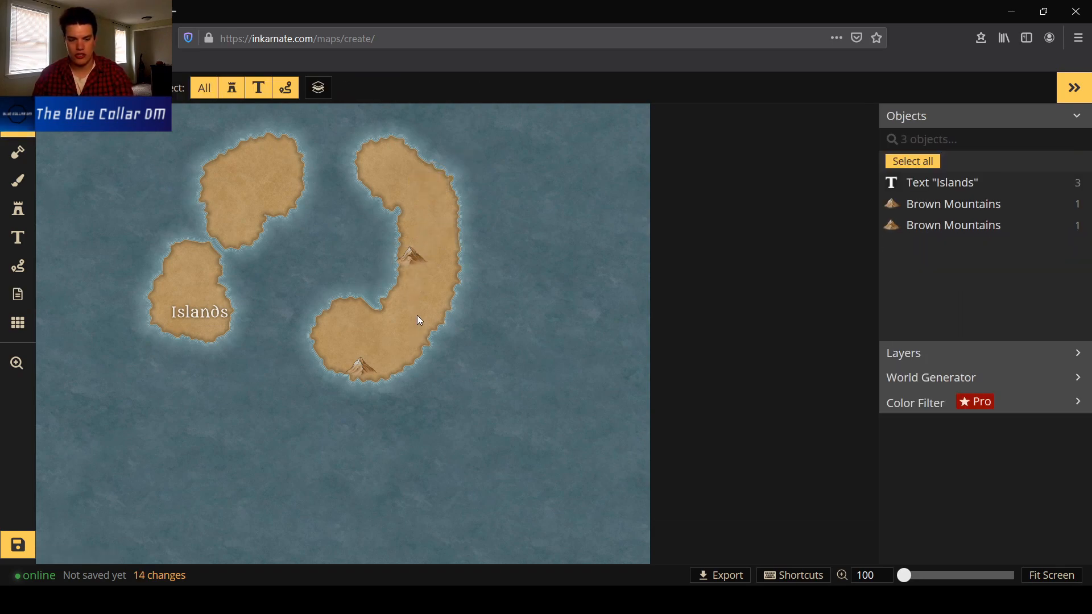
Delete the middle mountain and stamp a new one farther north, on the inner edge of the curved landmass.
click(414, 260)
drag(414, 278, 420, 236)
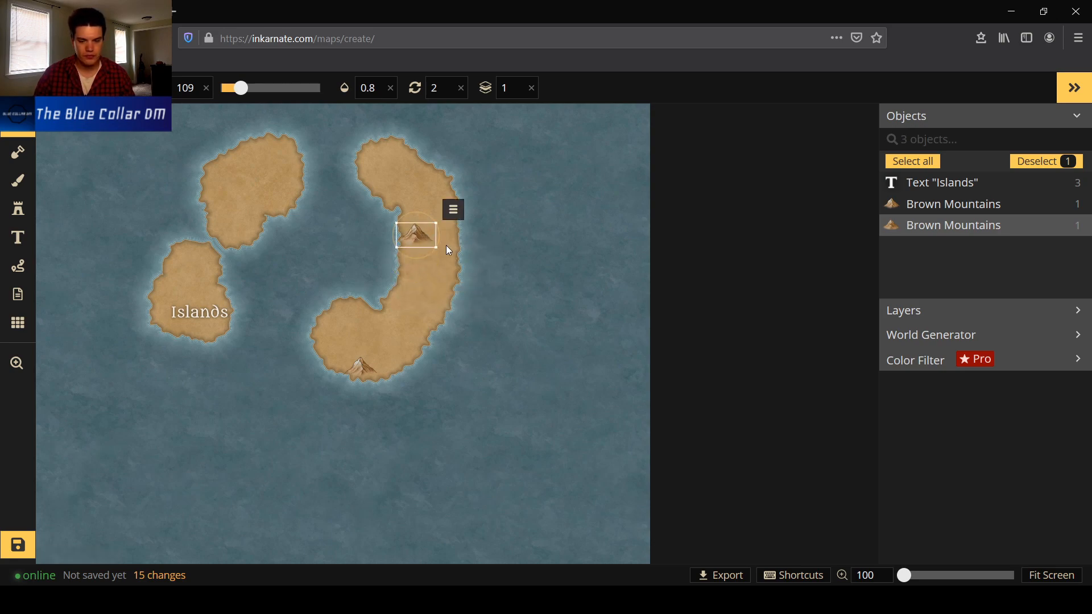
key(Delete)
click(6, 218)
click(418, 208)
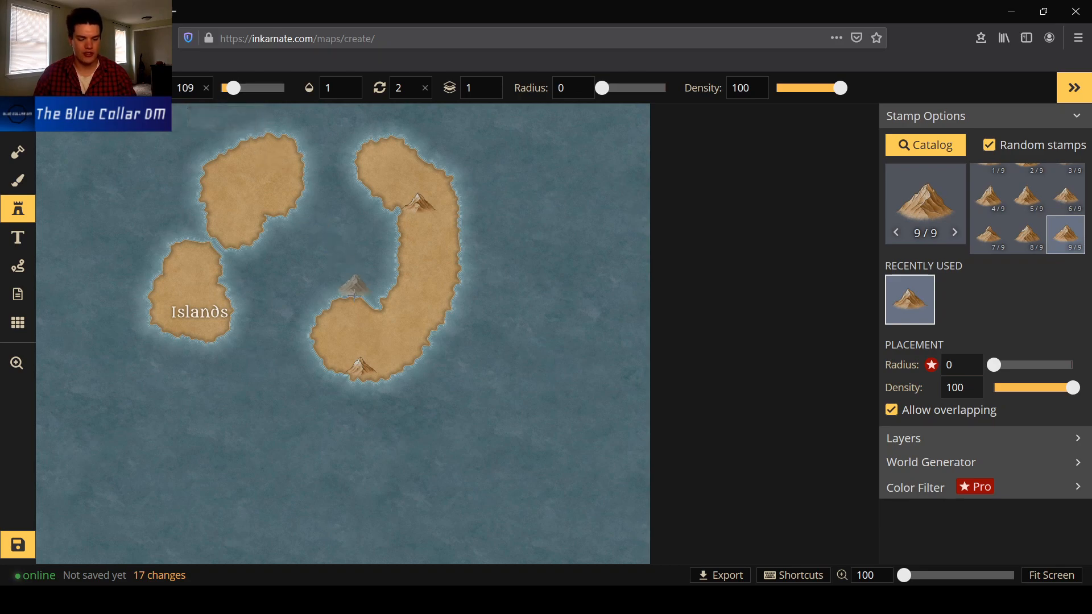
Set the mountain stamp's size to 231 and its rotation to 0.
key(s)
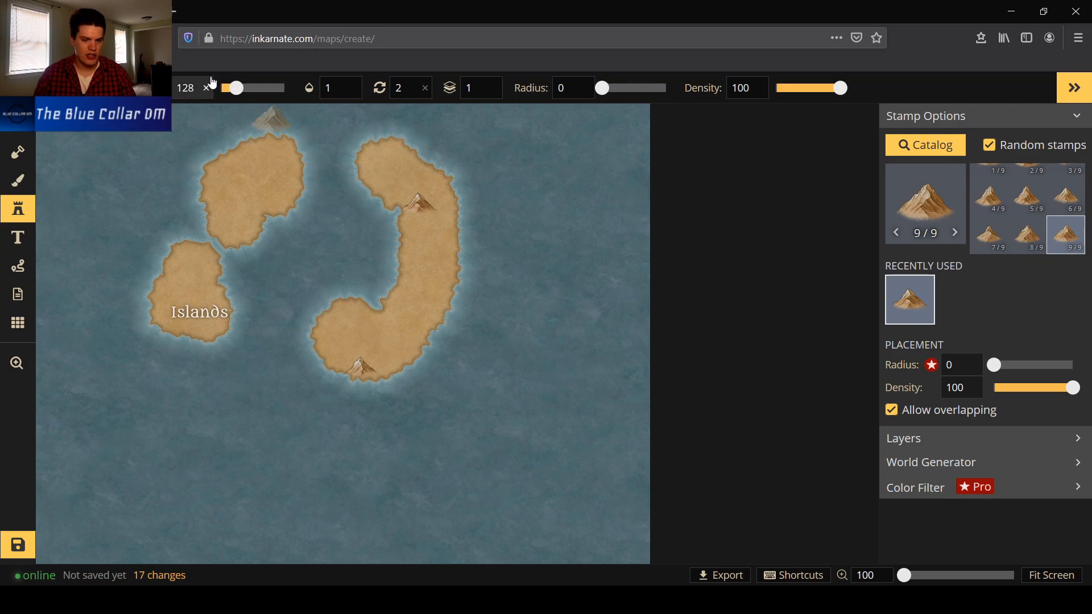
mouse_move(235, 89)
mouse_down()
mouse_move(259, 90)
mouse_move(249, 91)
mouse_up()
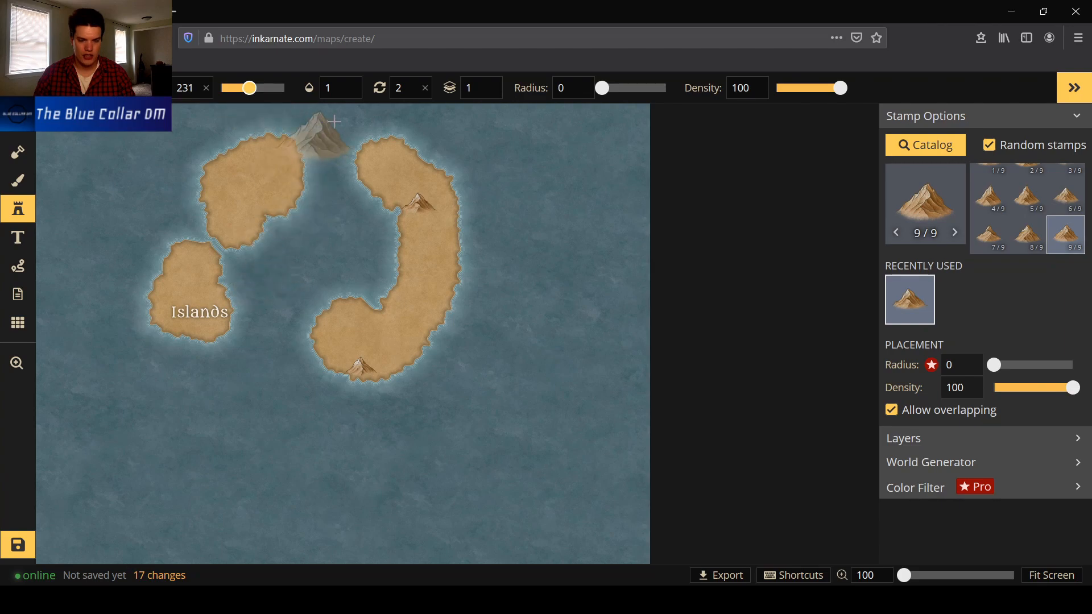
click(340, 89)
click(1016, 103)
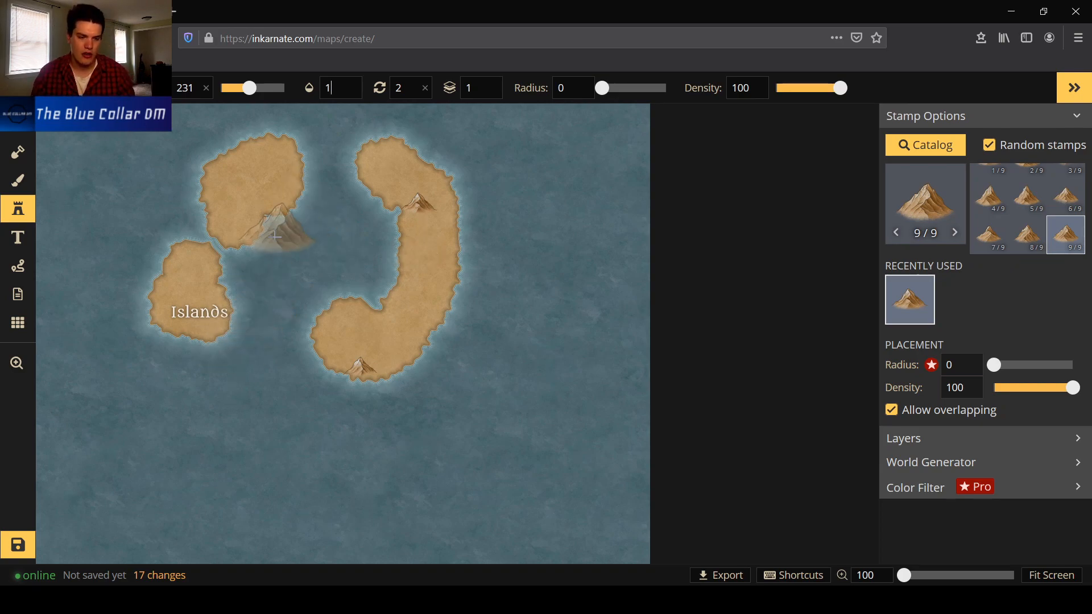
click(407, 88)
mouse_move(358, 148)
mouse_down()
mouse_move(413, 148)
mouse_move(358, 149)
mouse_up()
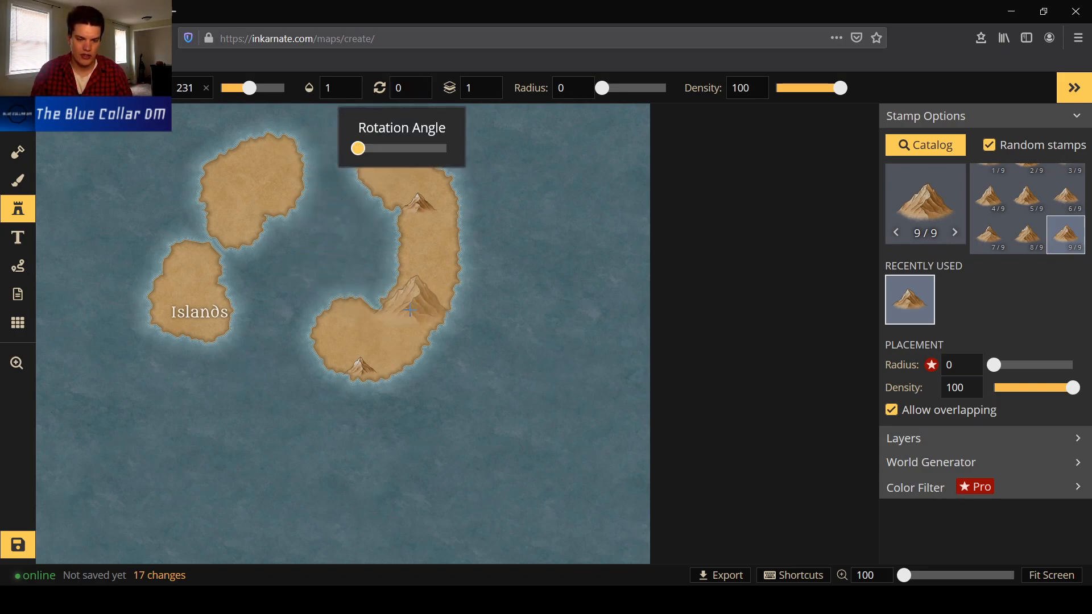
click(481, 88)
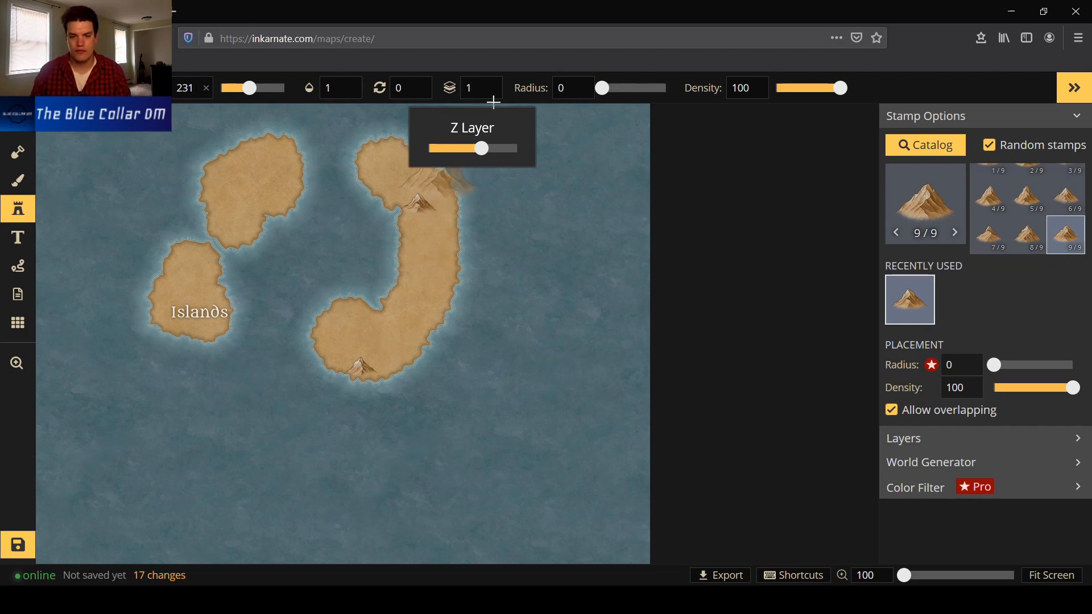
click(603, 88)
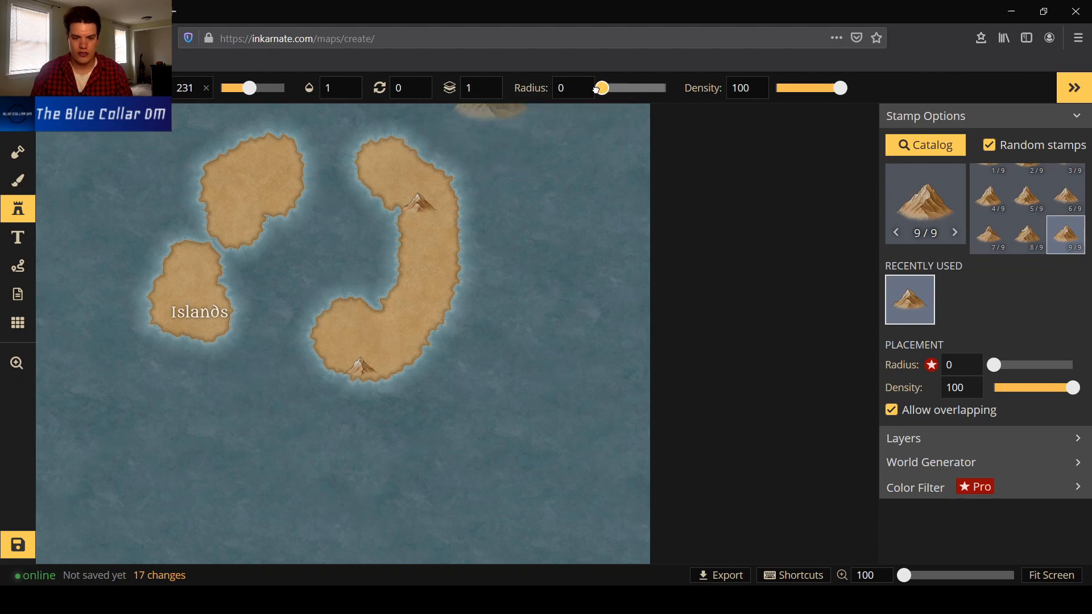
click(598, 89)
click(1015, 102)
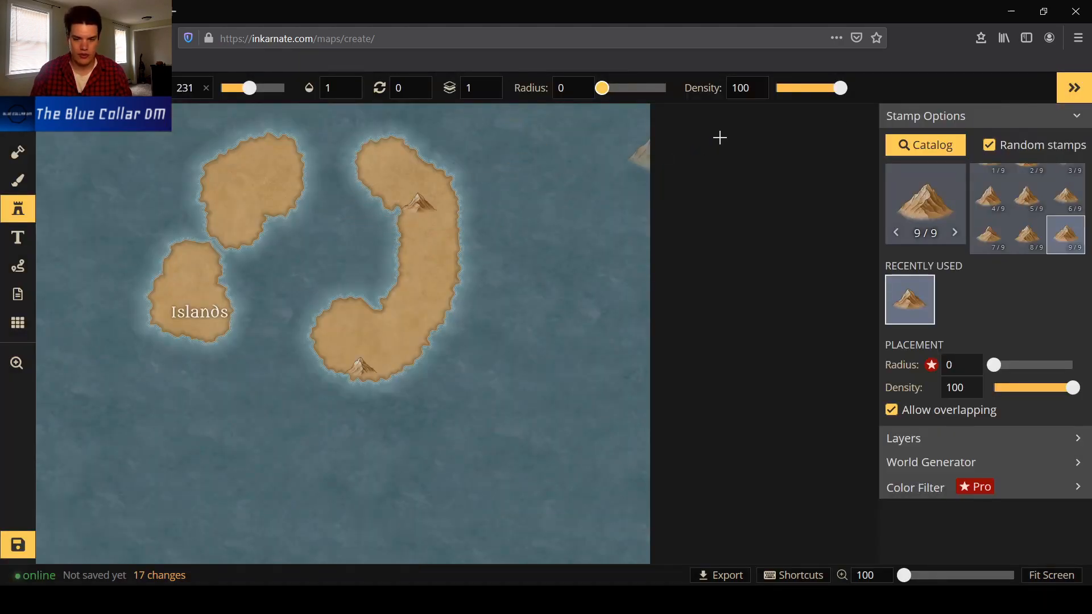
Set the stamp density to 52 and paint a mountain range down the eastern side of the curved landmass.
mouse_move(833, 90)
mouse_down()
mouse_move(796, 89)
mouse_move(831, 89)
mouse_up()
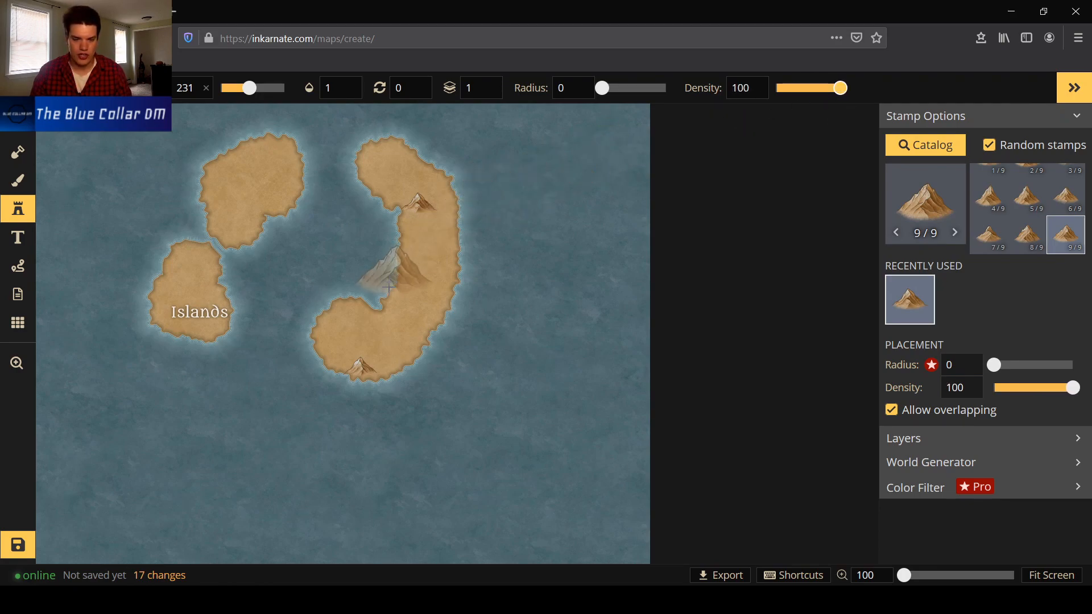
drag(823, 91, 806, 97)
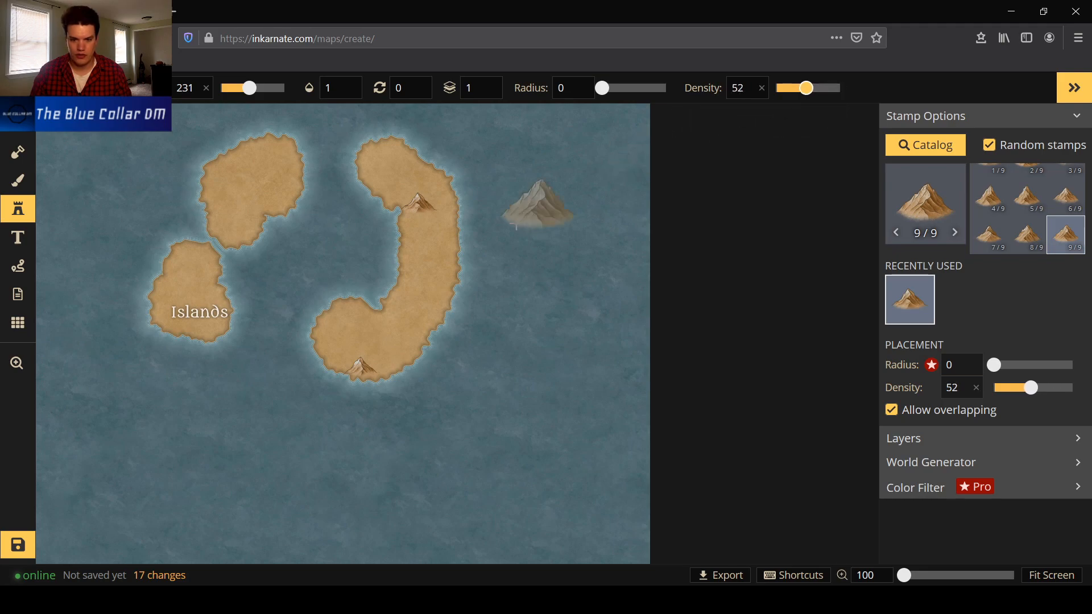
drag(449, 252, 409, 334)
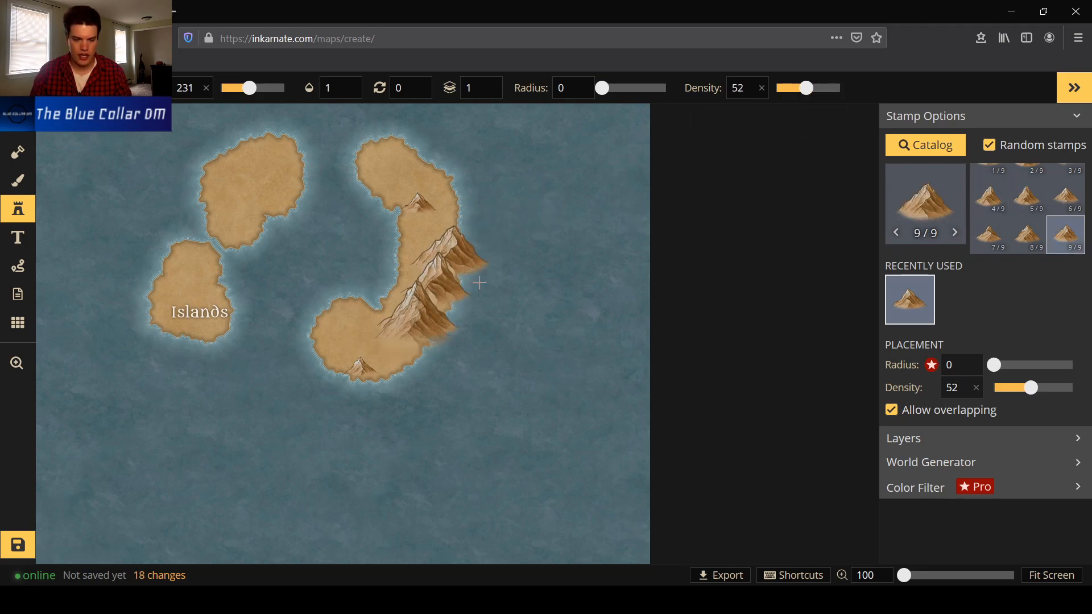
Set the stamp density to 88, paint a trial mountain range across the northwestern island, and undo that stroke.
drag(804, 88, 831, 87)
click(262, 179)
drag(261, 179, 174, 244)
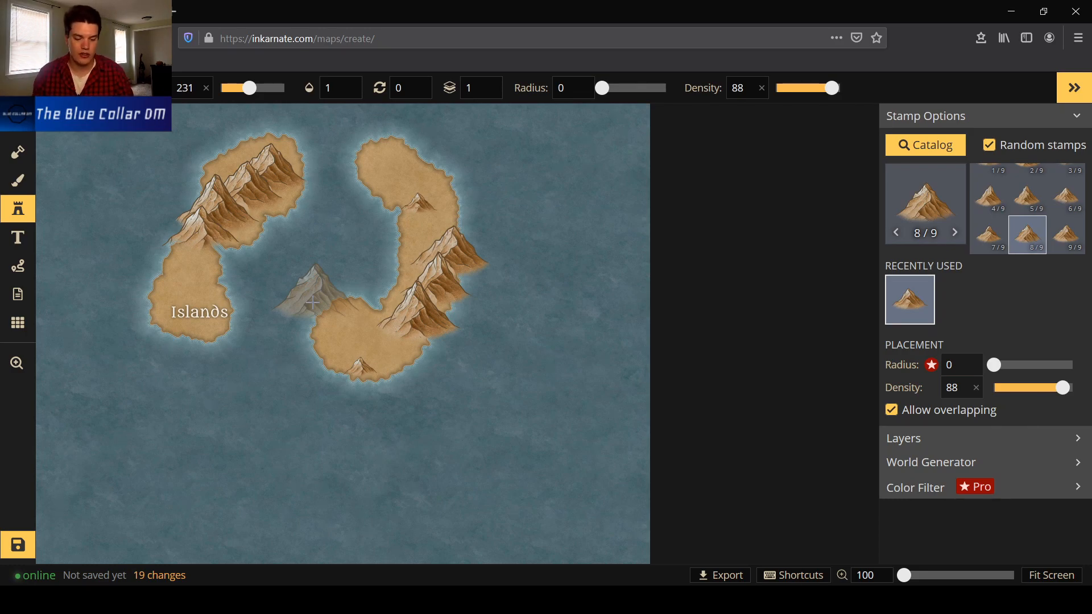
key(ctrl+z)
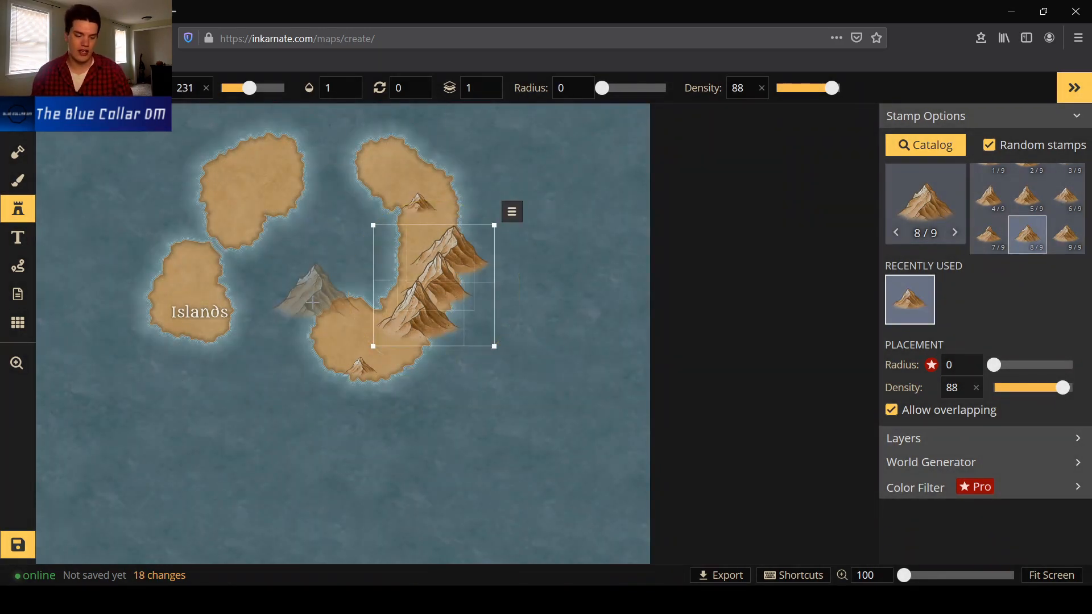
Undo the mountain range on the curved landmass and leave the map, discarding its unsaved changes.
key(ctrl+z)
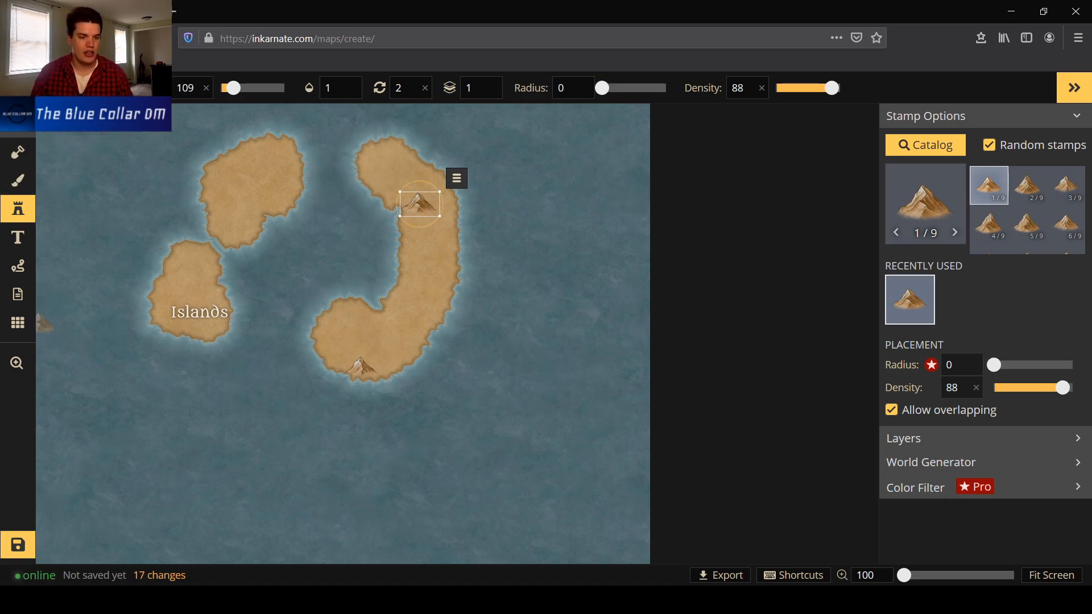
click(17, 323)
click(57, 305)
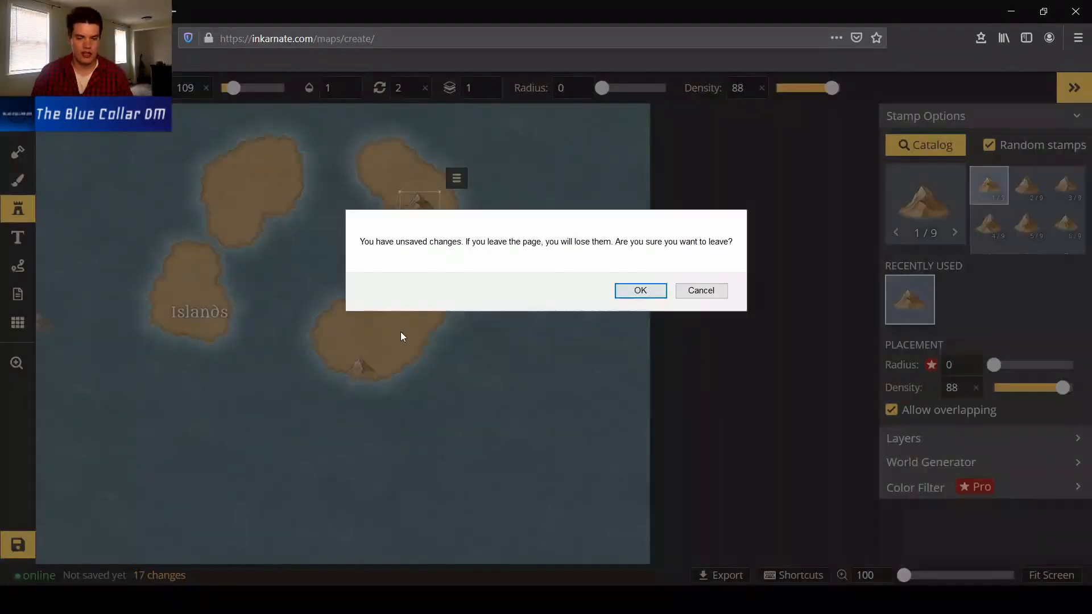
click(640, 291)
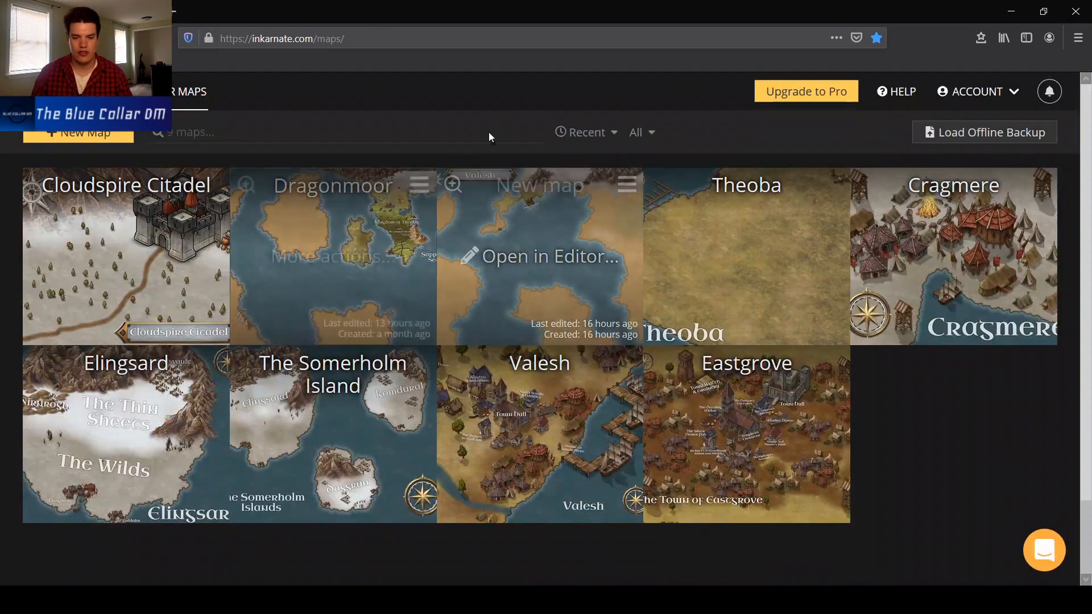
Create a Fantasy World: Free map at High (2k) resolution in Digital Landscape size, and generate a random world with 65% ocean.
click(89, 141)
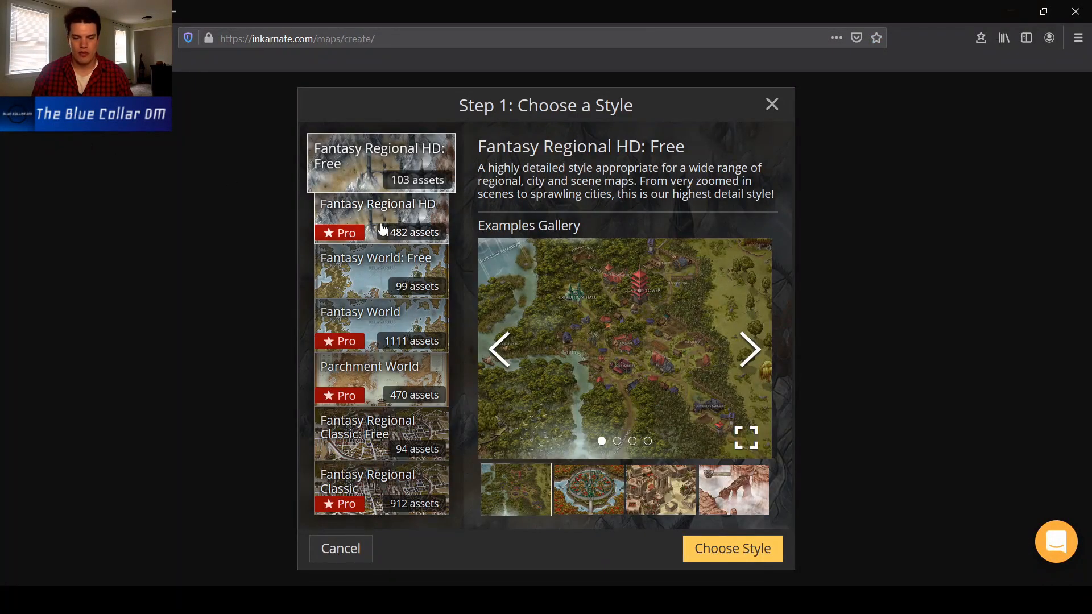
click(380, 270)
click(713, 553)
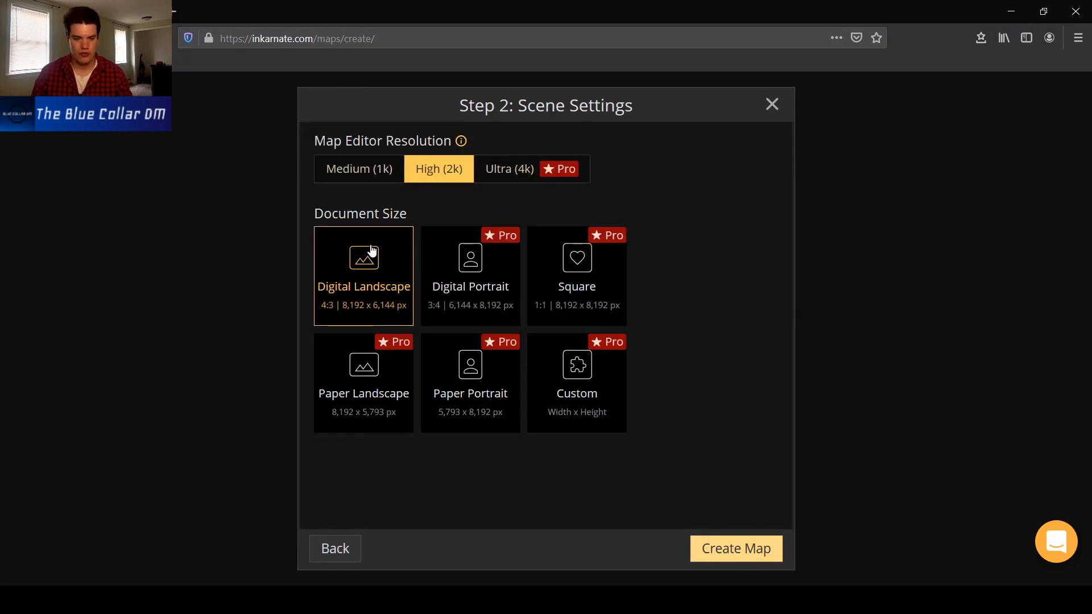
click(781, 550)
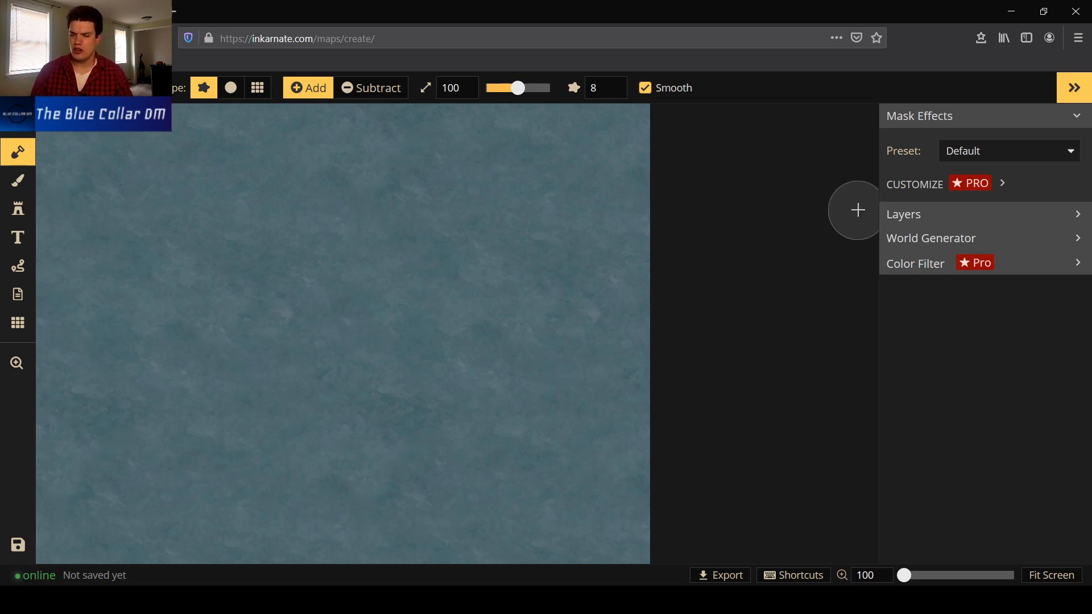
click(902, 238)
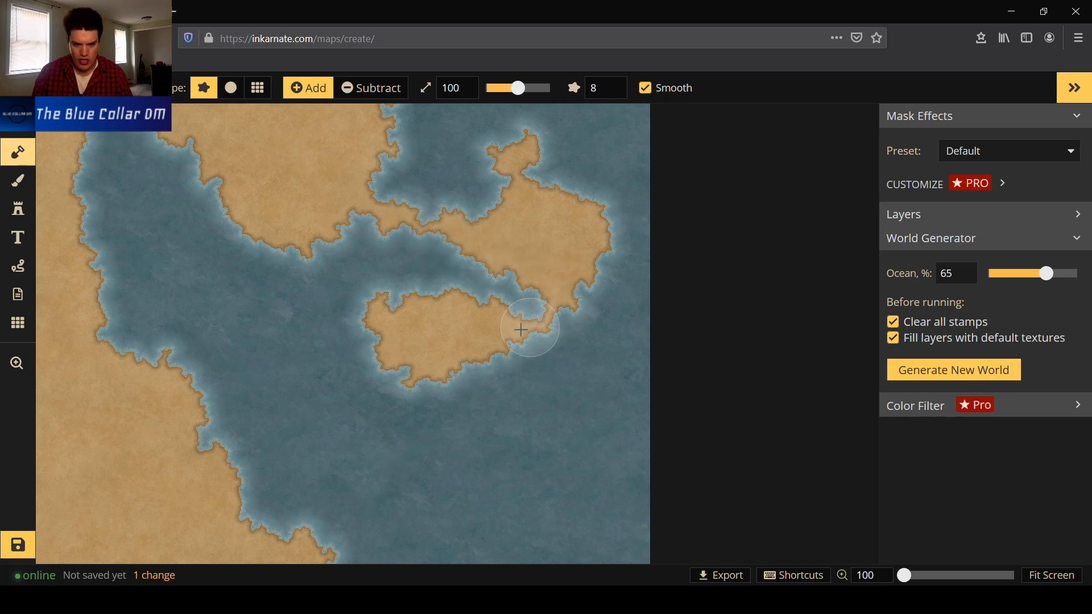
Set the sculpt brush size to 60, widen the land bridge east of the central island, and smooth the island's southern coast with the circle shape.
click(547, 321)
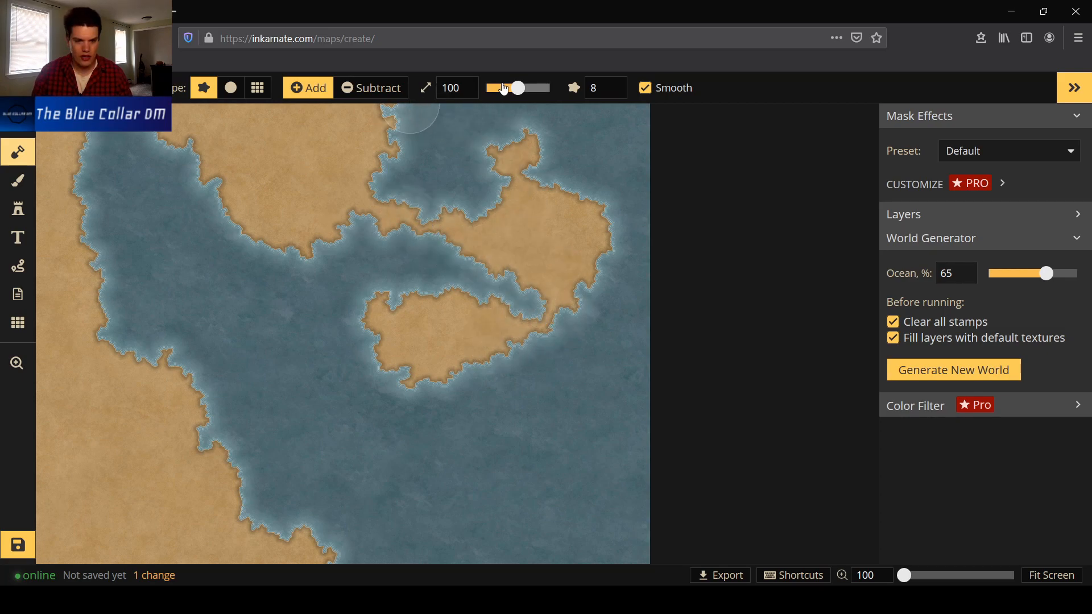
drag(517, 89, 510, 90)
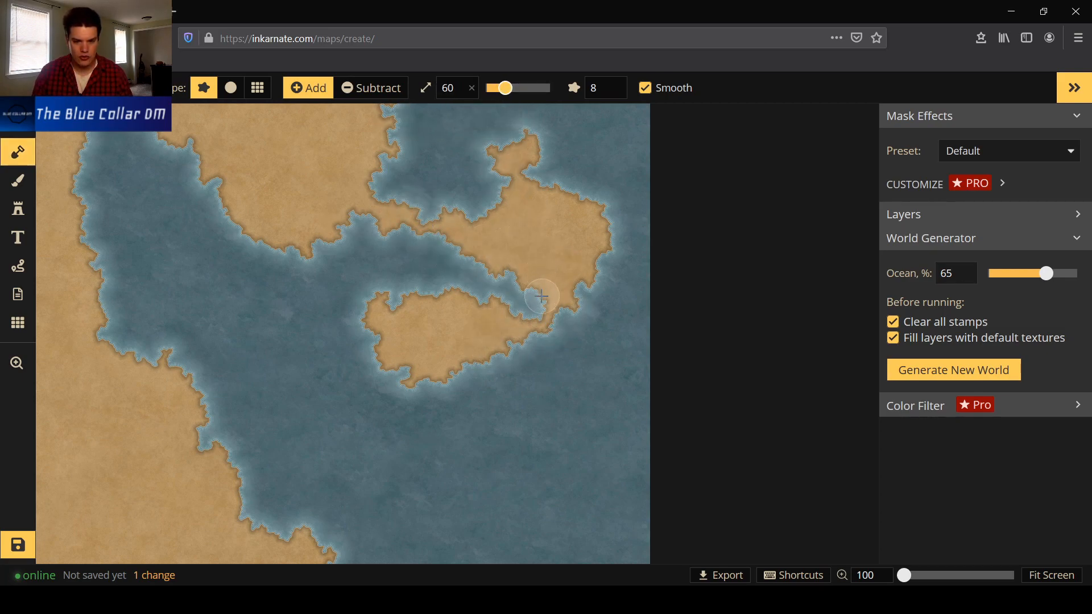
click(535, 315)
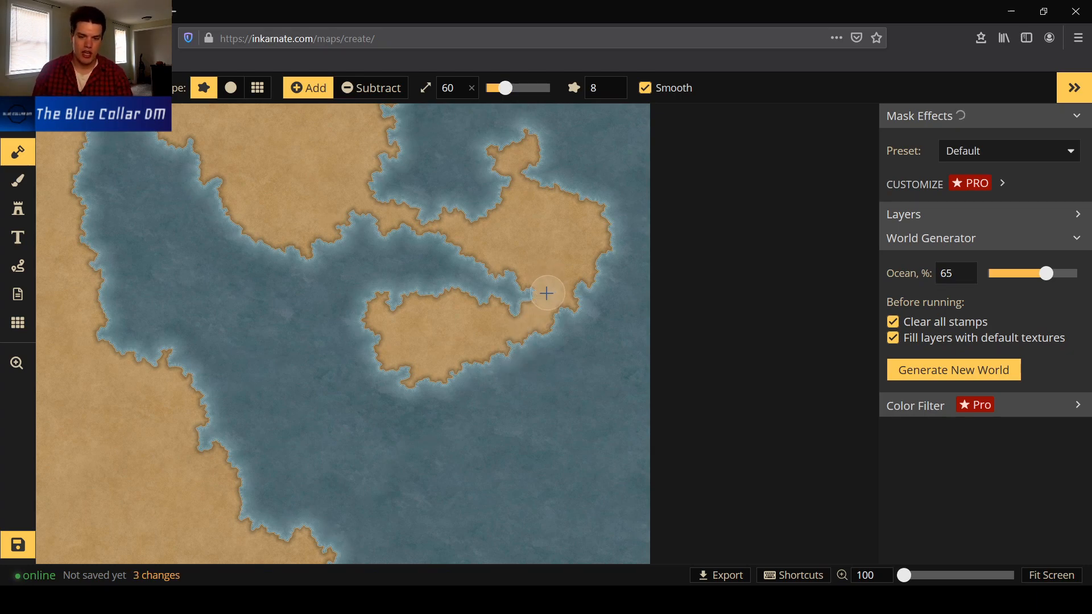
click(231, 92)
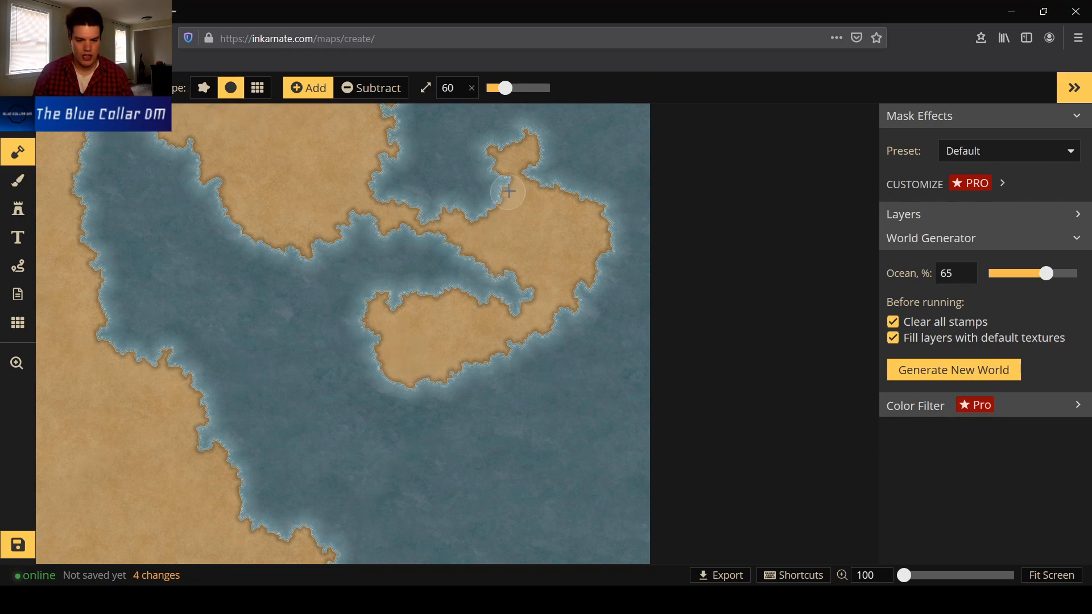
click(203, 88)
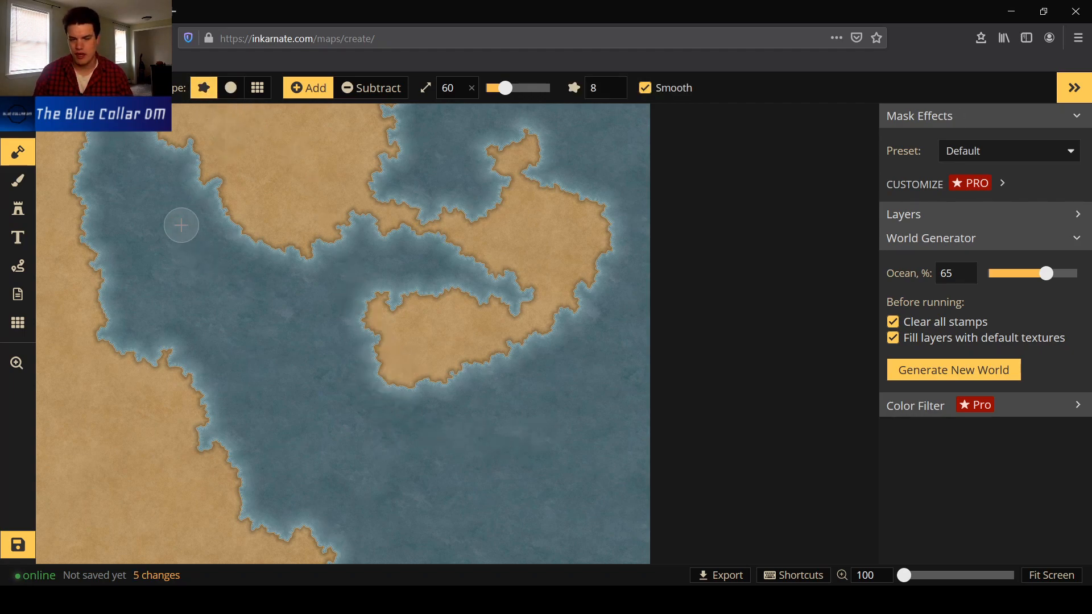
Paint the central island and its land bridge with the bright green grass texture, using the round brush at size 80.
click(26, 183)
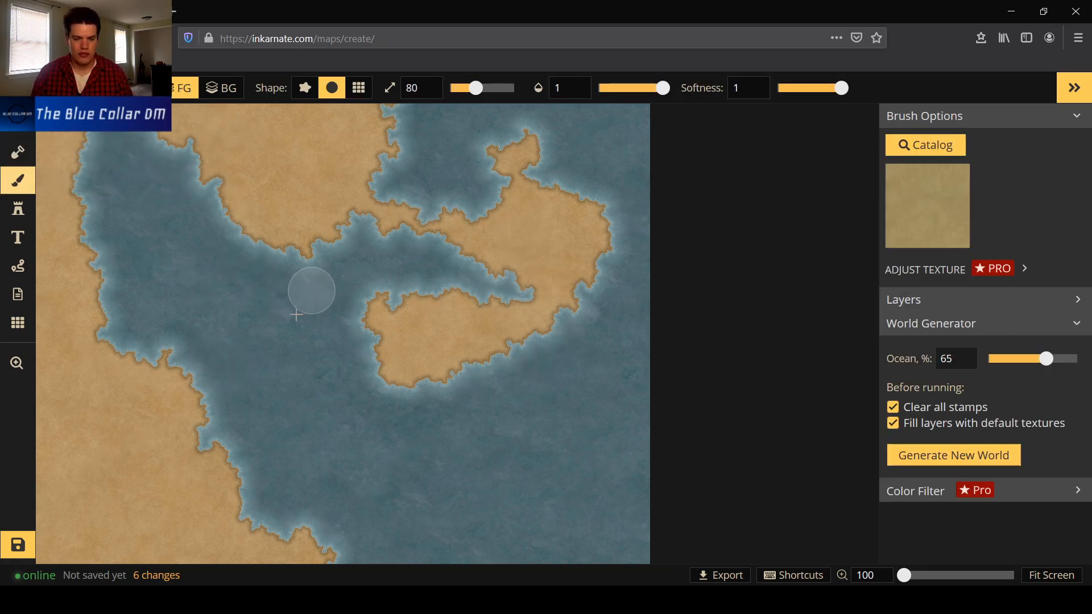
scroll(410, 353, up, 2)
scroll(461, 291, up, 5)
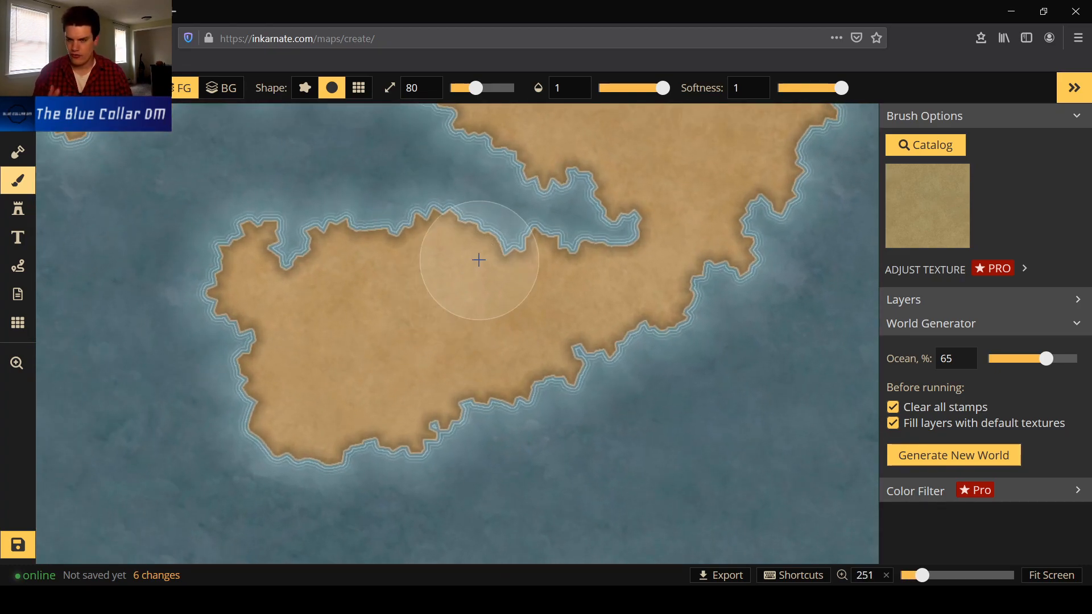
scroll(161, 373, up, 2)
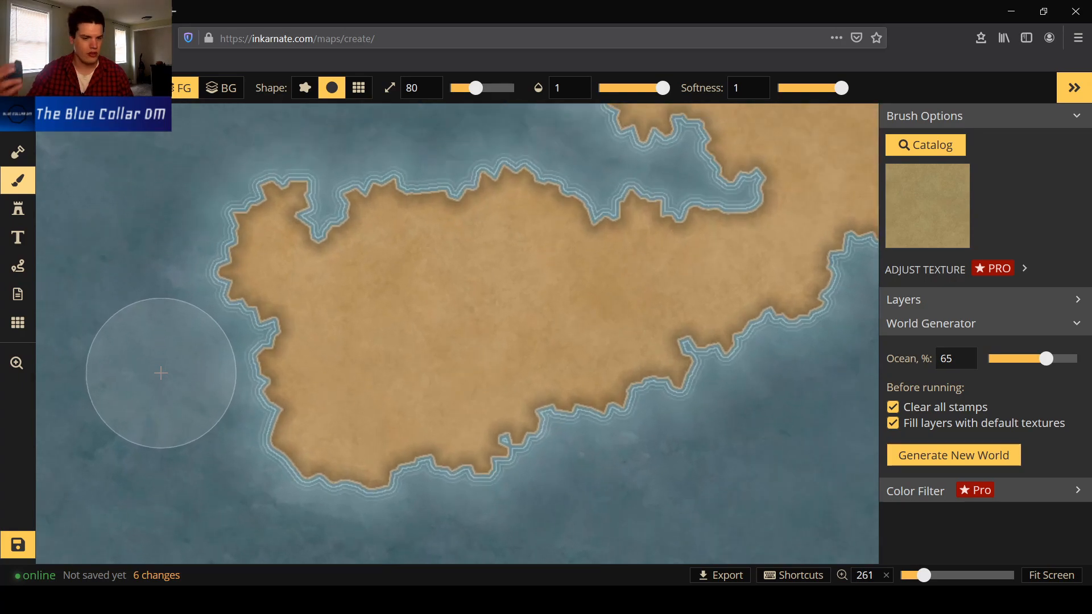
scroll(412, 288, down, 1)
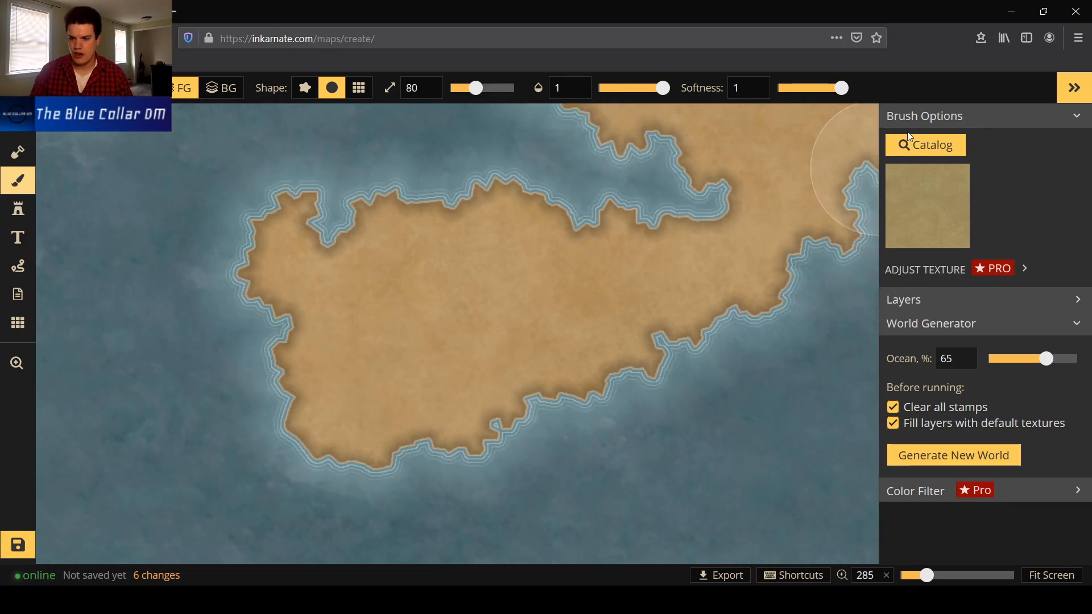
click(923, 146)
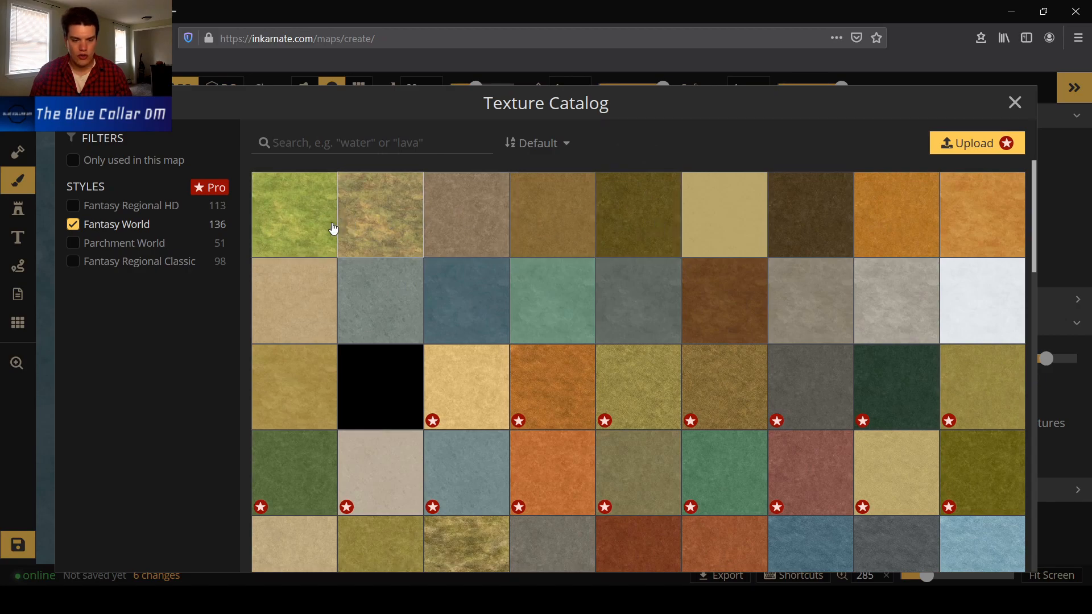
click(311, 224)
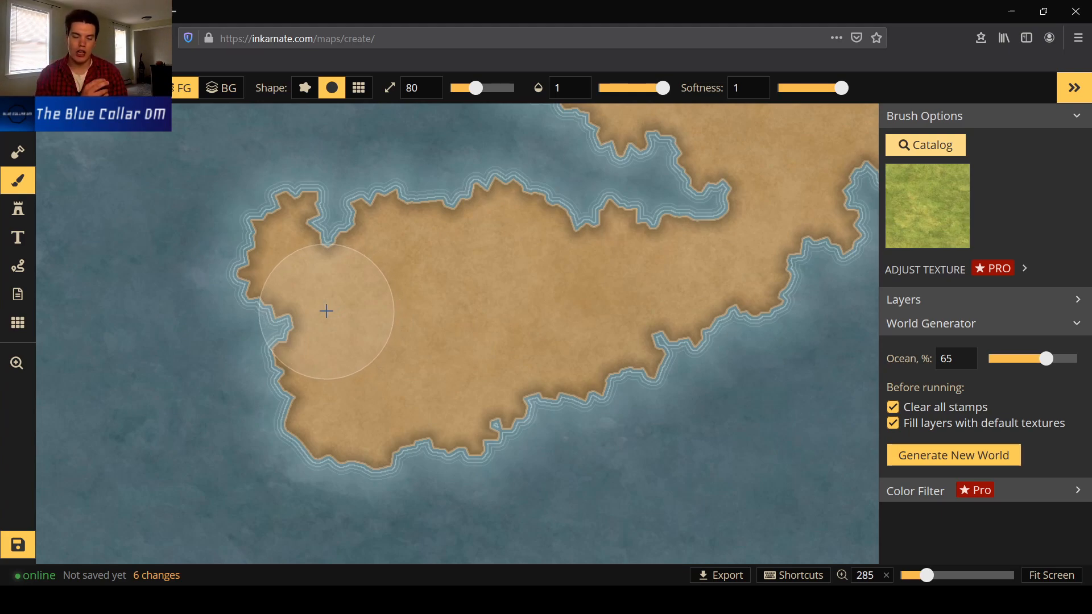
mouse_move(283, 259)
mouse_down()
mouse_move(439, 208)
mouse_move(561, 294)
mouse_move(750, 308)
mouse_move(647, 304)
mouse_move(441, 336)
mouse_move(473, 386)
mouse_move(231, 424)
mouse_move(332, 256)
mouse_move(623, 248)
mouse_move(848, 213)
mouse_move(755, 181)
mouse_move(597, 185)
mouse_move(647, 153)
mouse_move(788, 125)
mouse_move(848, 137)
mouse_move(754, 159)
mouse_move(549, 256)
mouse_up()
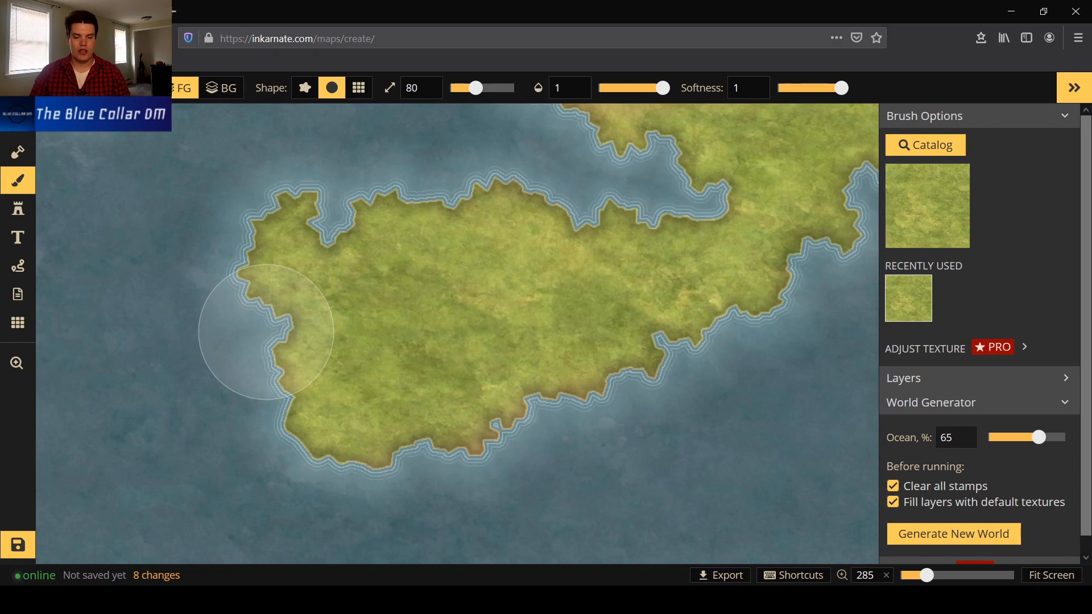
mouse_move(336, 310)
mouse_down()
mouse_move(362, 366)
mouse_move(616, 304)
mouse_move(366, 409)
mouse_move(325, 237)
mouse_up()
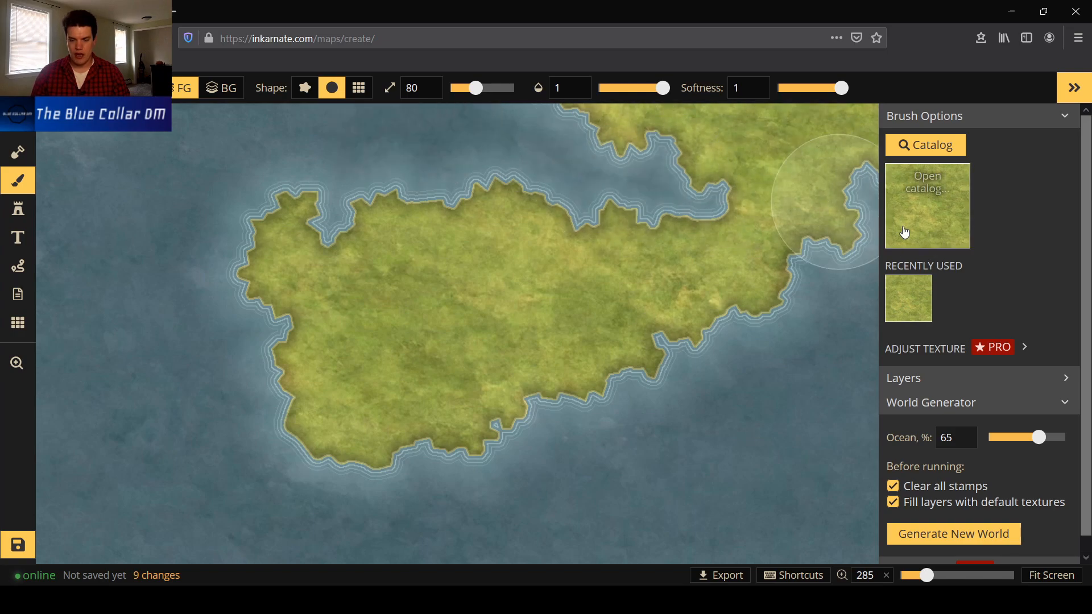
Choose the dark olive-brown texture for the brush and set its opacity to 0.54.
click(923, 214)
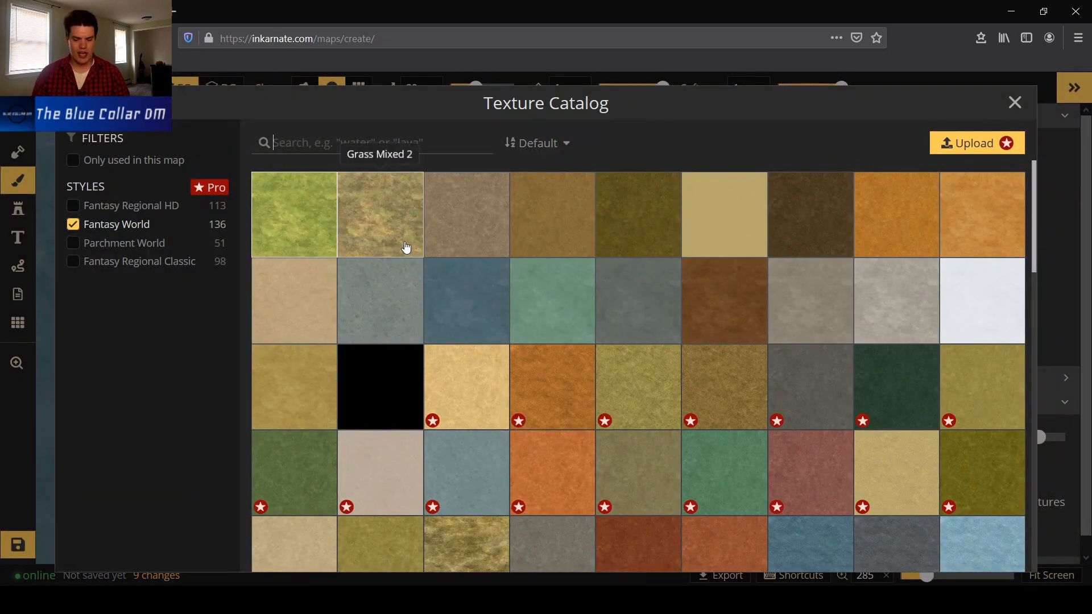
click(649, 209)
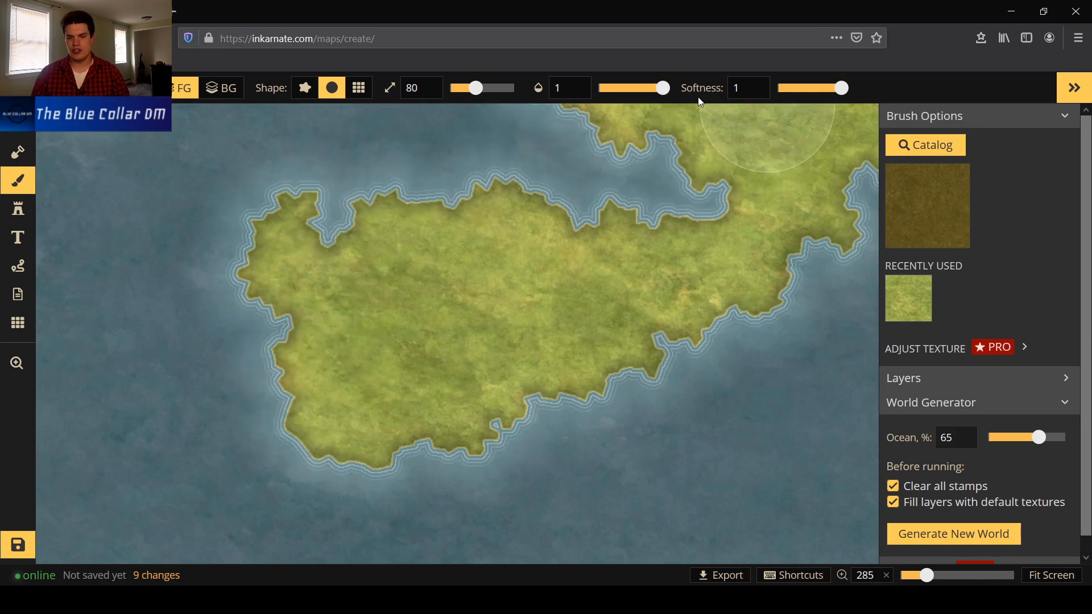
drag(663, 87, 659, 88)
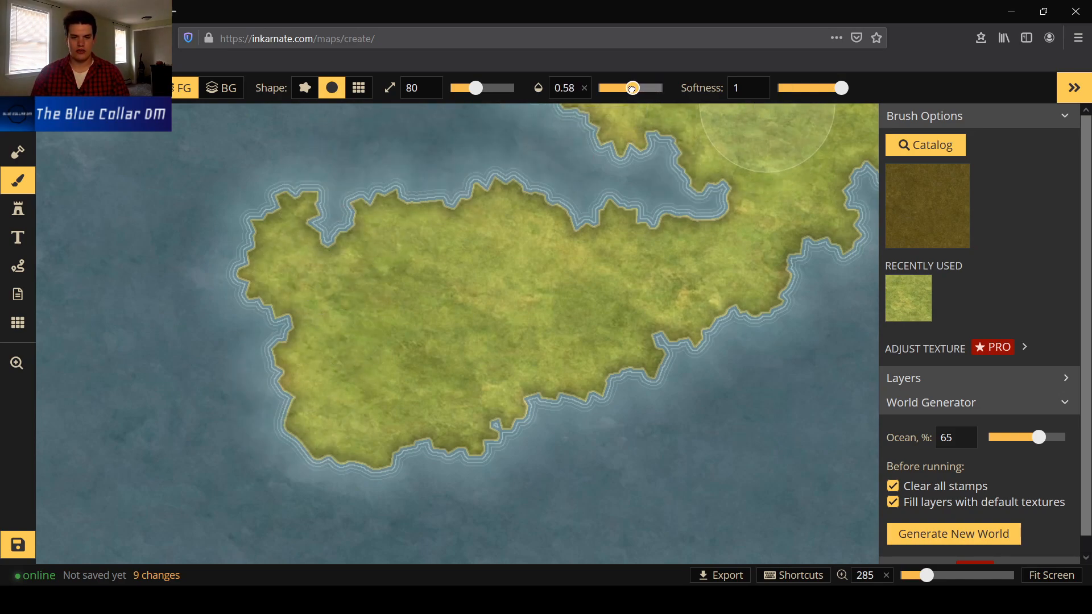
drag(629, 89, 628, 90)
Darken the western half of the central island by painting the olive-brown texture over it with repeated brush dabs at size 80 and opacity 0.54.
click(404, 312)
click(428, 371)
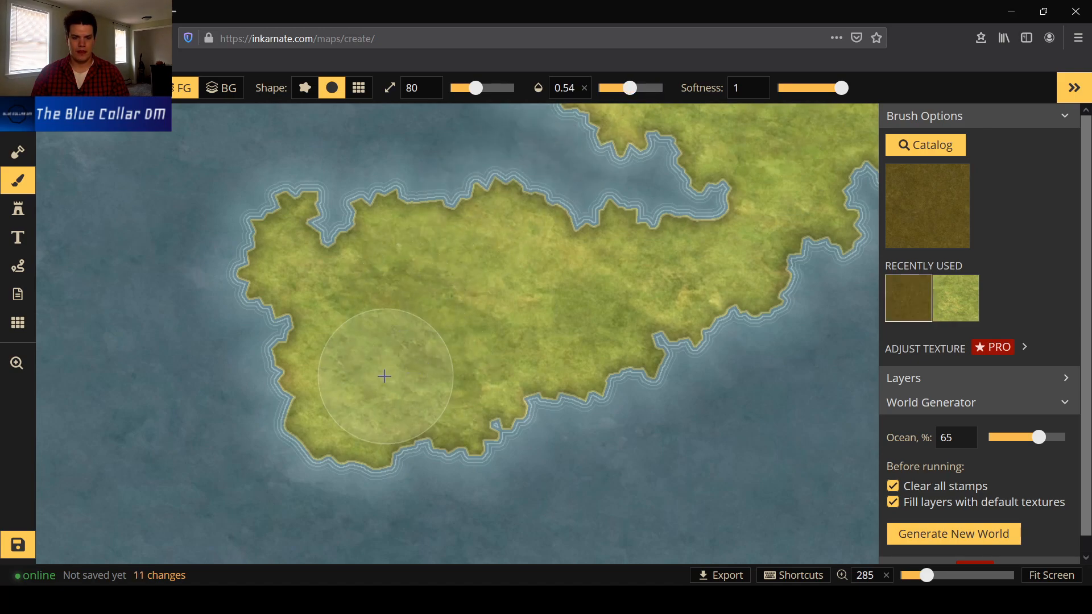
click(312, 293)
click(310, 271)
click(310, 271)
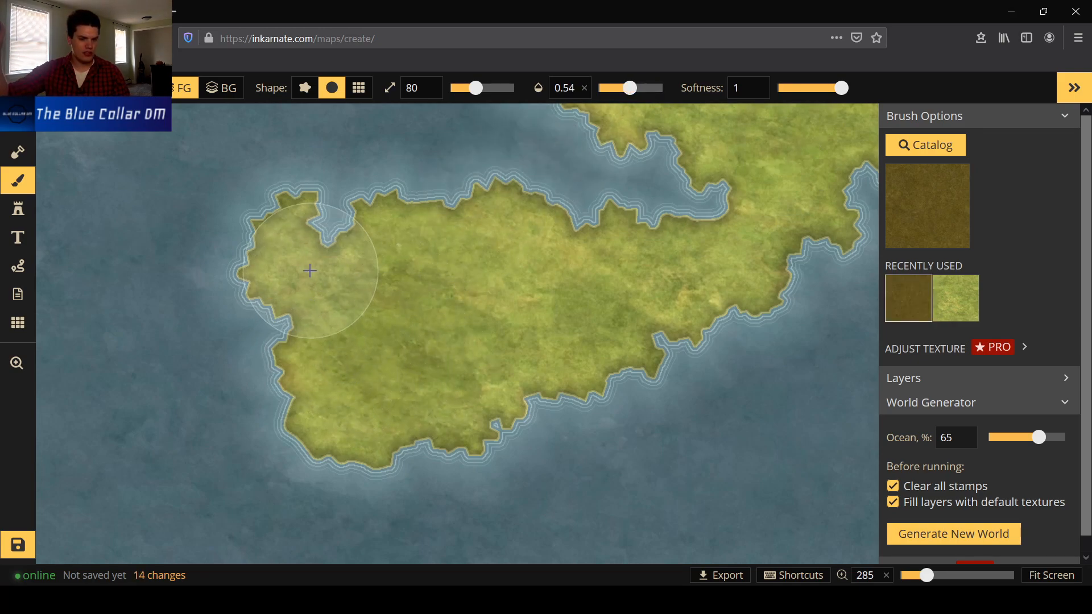
click(349, 259)
click(415, 260)
click(361, 341)
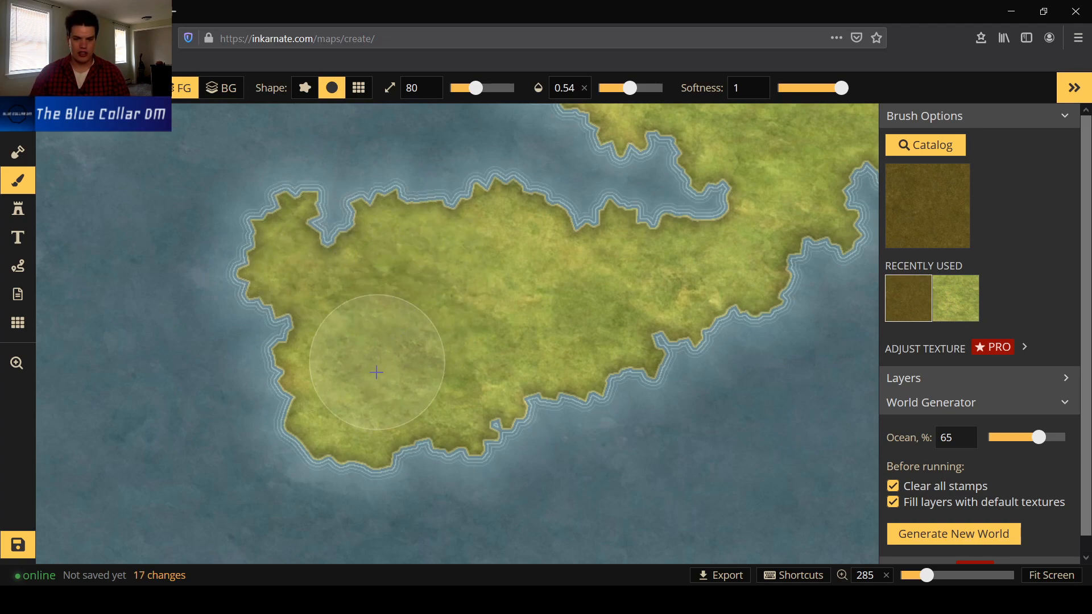
click(329, 431)
click(325, 385)
click(298, 341)
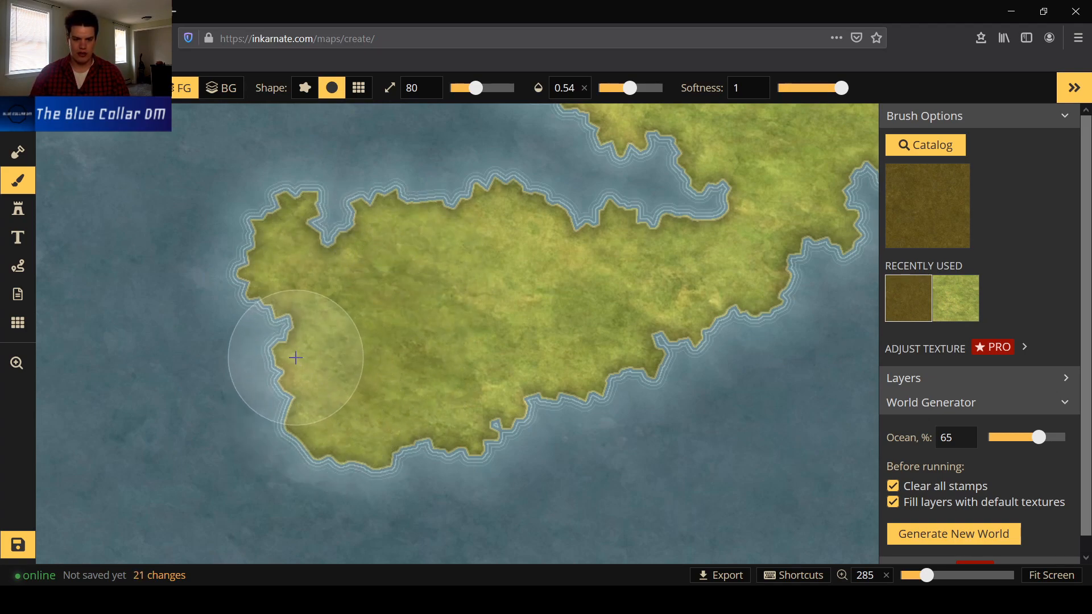
click(279, 362)
click(263, 378)
click(263, 278)
click(280, 237)
click(302, 251)
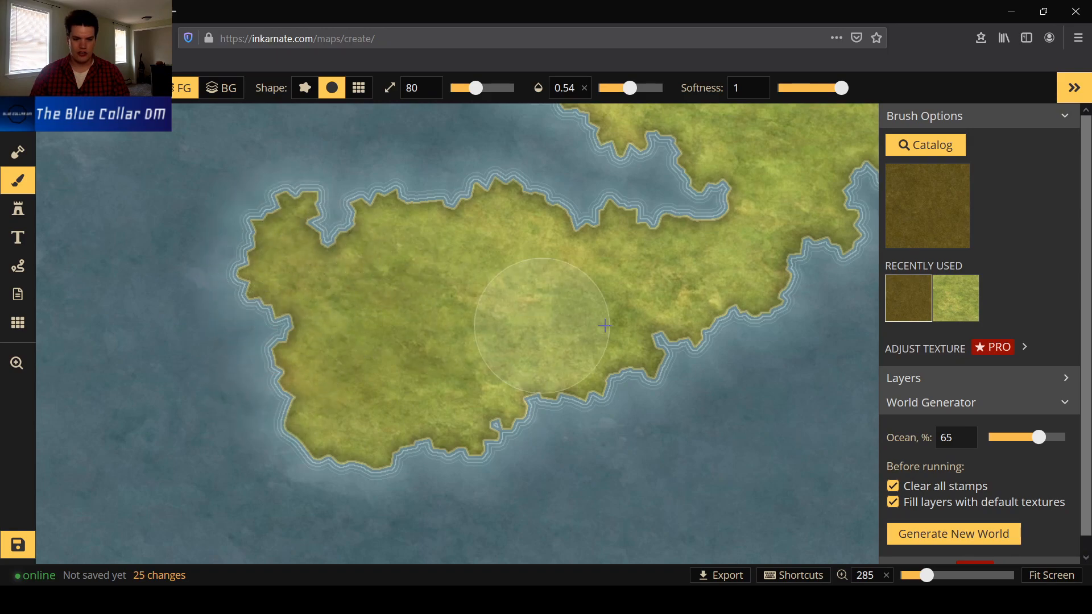
click(300, 252)
click(376, 271)
click(422, 256)
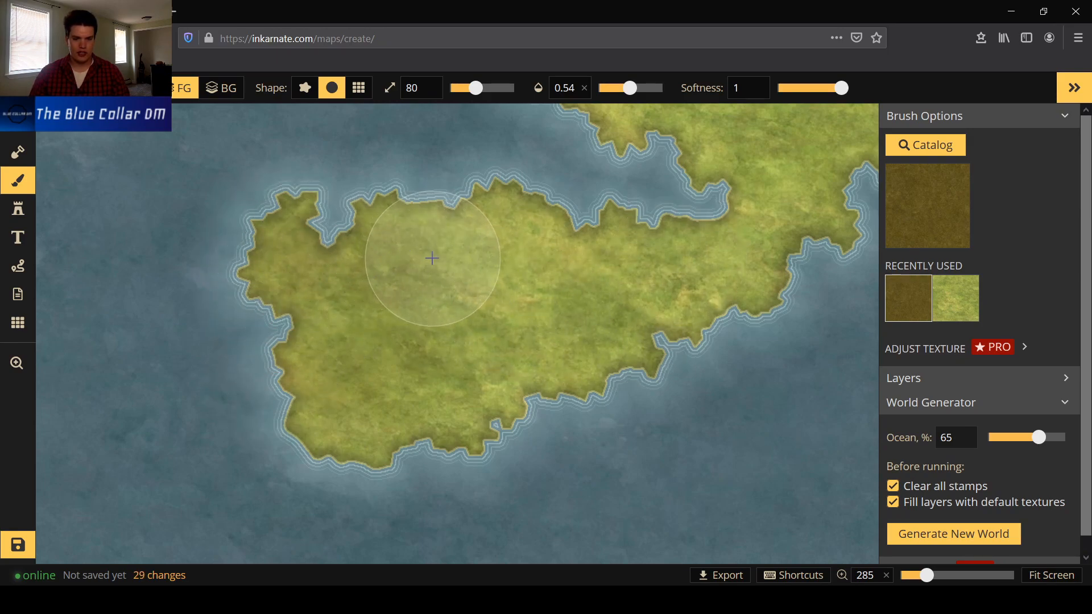
click(446, 275)
click(468, 303)
click(476, 330)
click(488, 353)
click(491, 368)
click(438, 394)
click(415, 398)
click(397, 408)
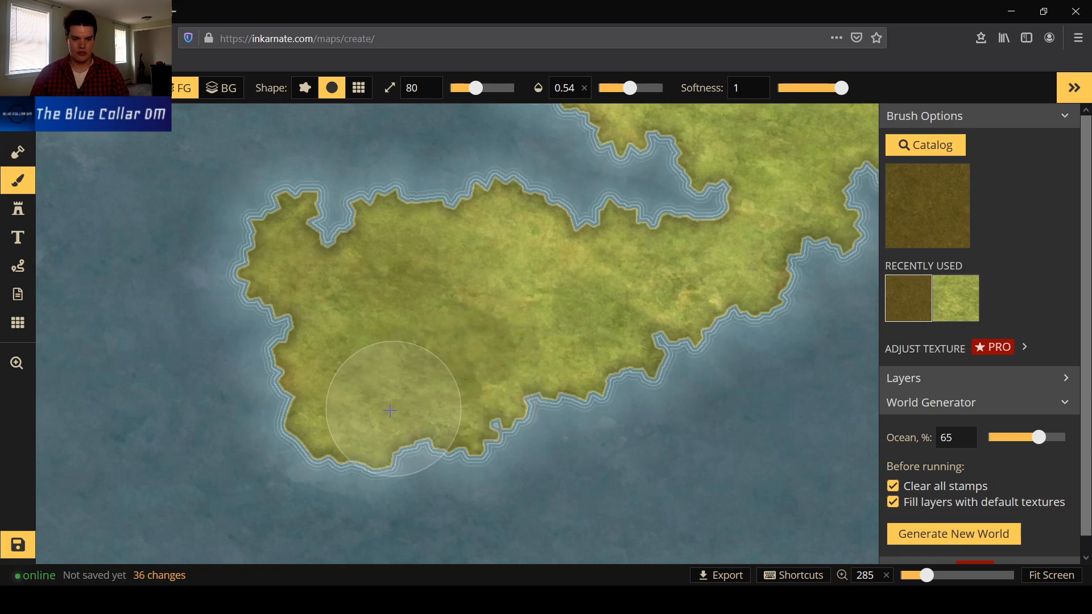
click(379, 413)
click(360, 416)
click(346, 412)
click(316, 377)
click(305, 347)
click(277, 245)
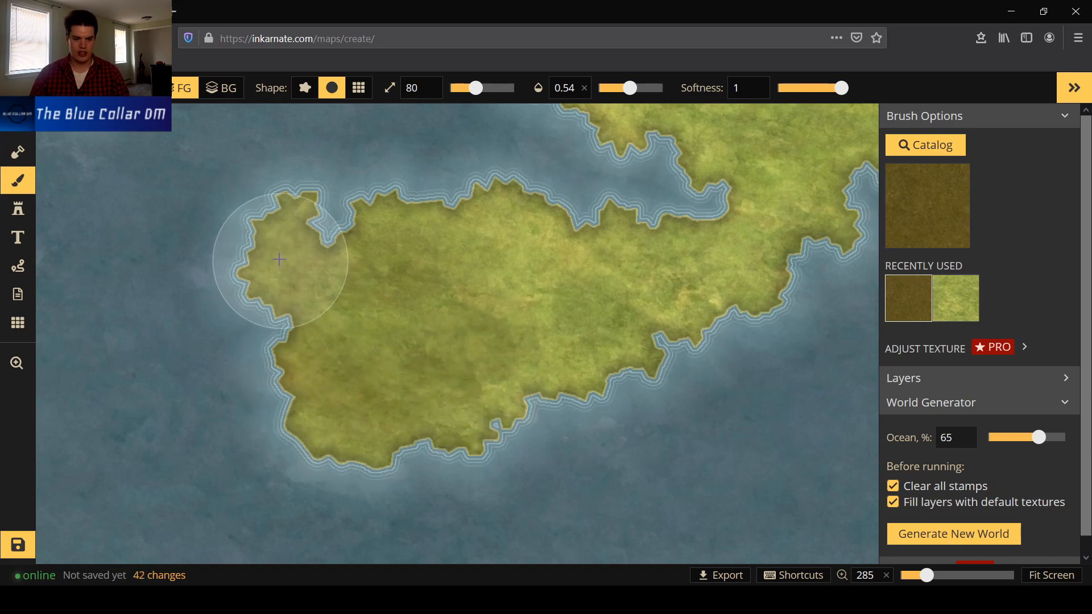
click(317, 220)
click(358, 236)
click(394, 256)
click(447, 259)
click(477, 274)
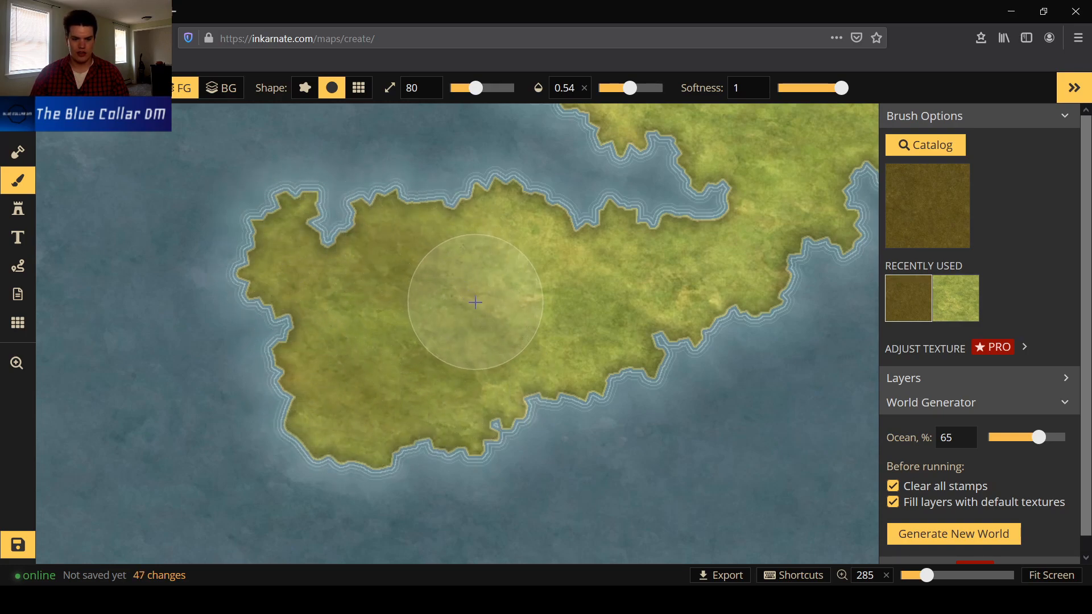
click(507, 350)
click(508, 381)
click(506, 415)
click(498, 418)
click(489, 416)
click(455, 420)
click(419, 419)
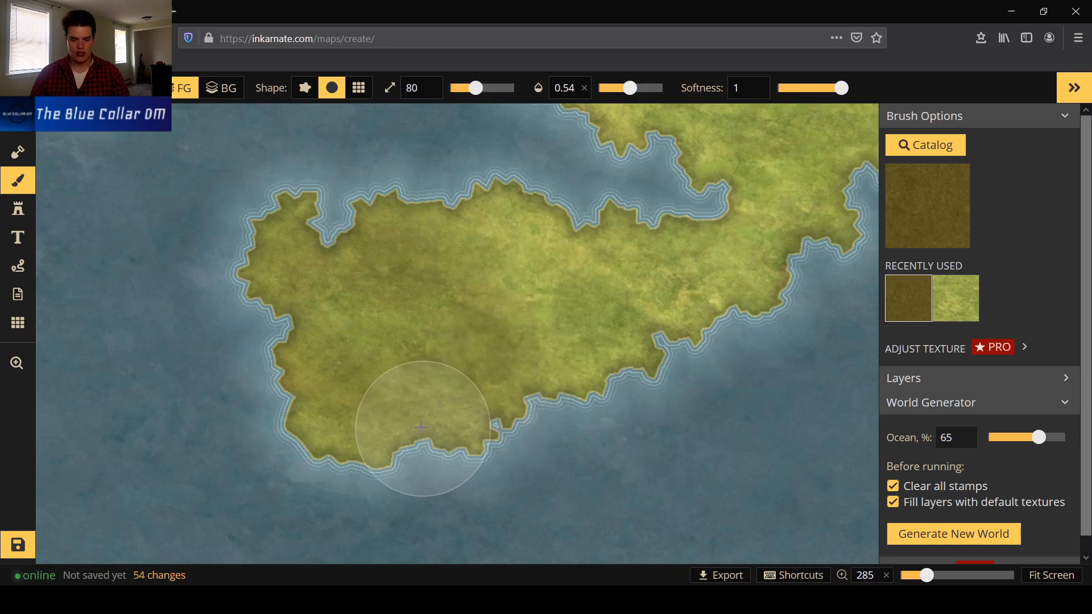
Blend the olive-brown texture across the island's eastern half toward the land bridge with the same semi-transparent brush.
click(419, 378)
click(500, 288)
click(509, 221)
click(506, 216)
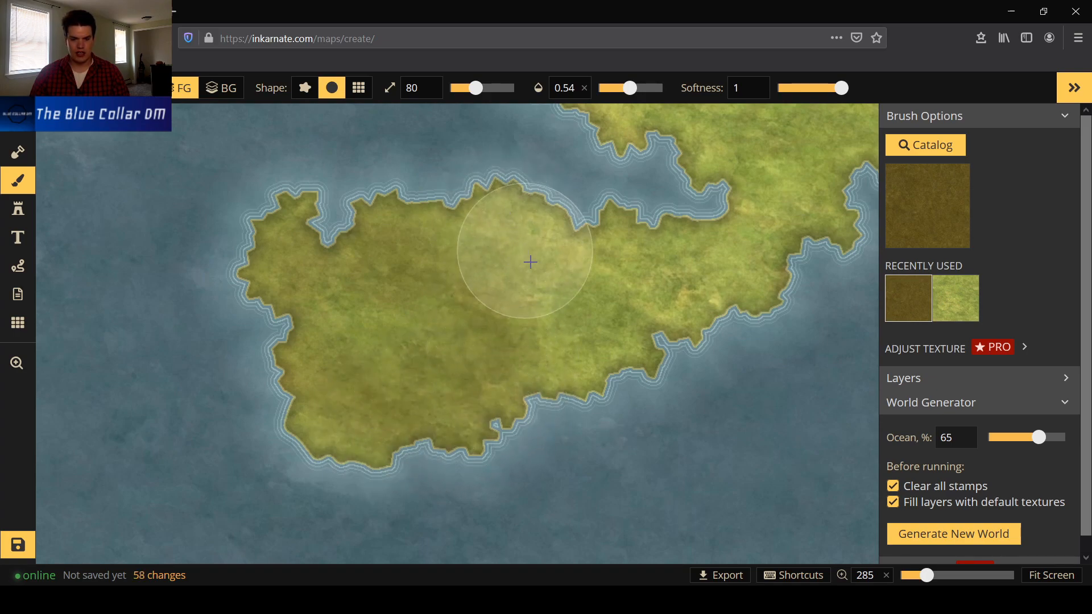
click(533, 269)
click(550, 310)
click(585, 364)
click(615, 350)
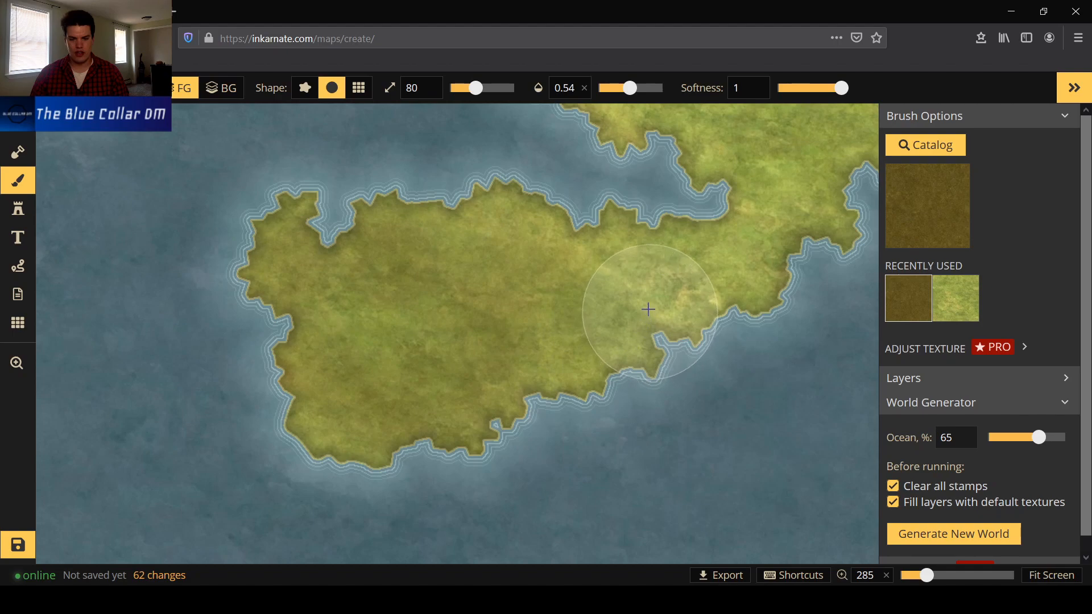
click(598, 202)
click(639, 273)
click(734, 282)
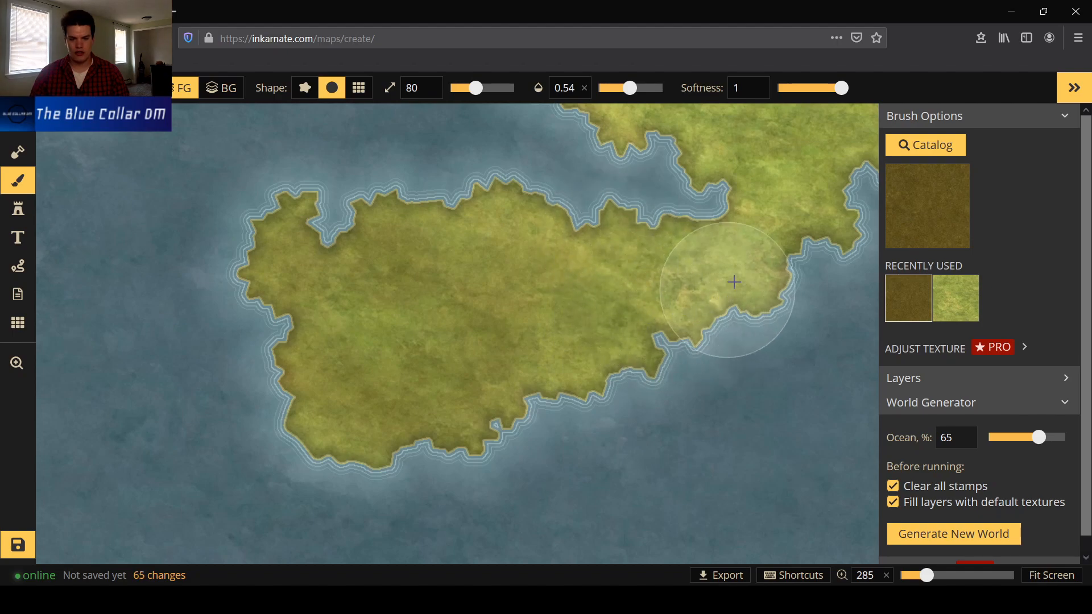
click(710, 296)
click(642, 324)
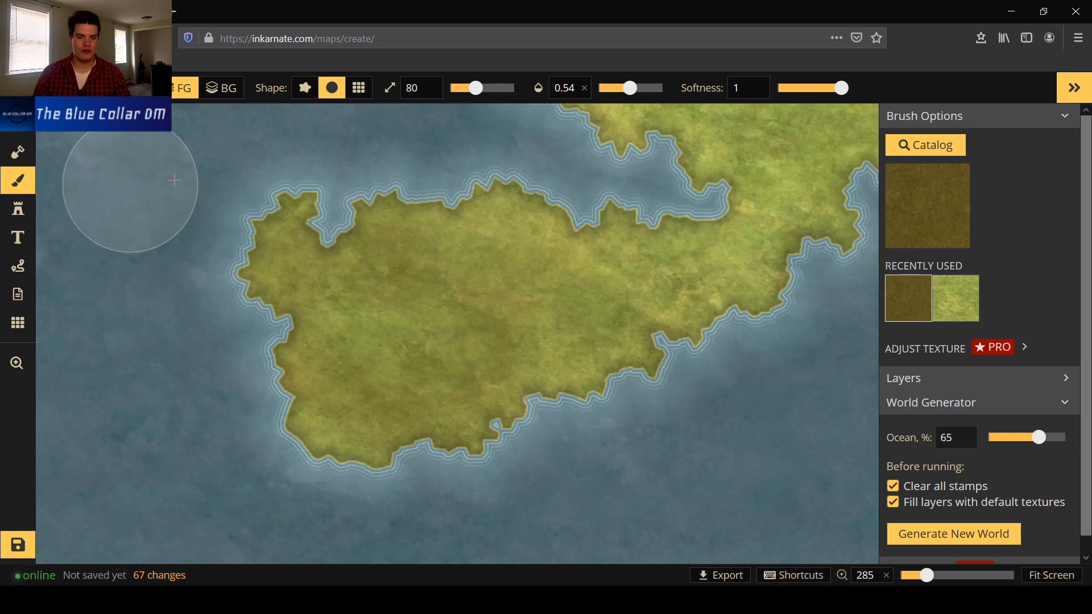
Paint a hard-edged dark brown strip down the land bridge at opacity 1 and softness 0, using size 14 and narrowing to size 6.
click(926, 145)
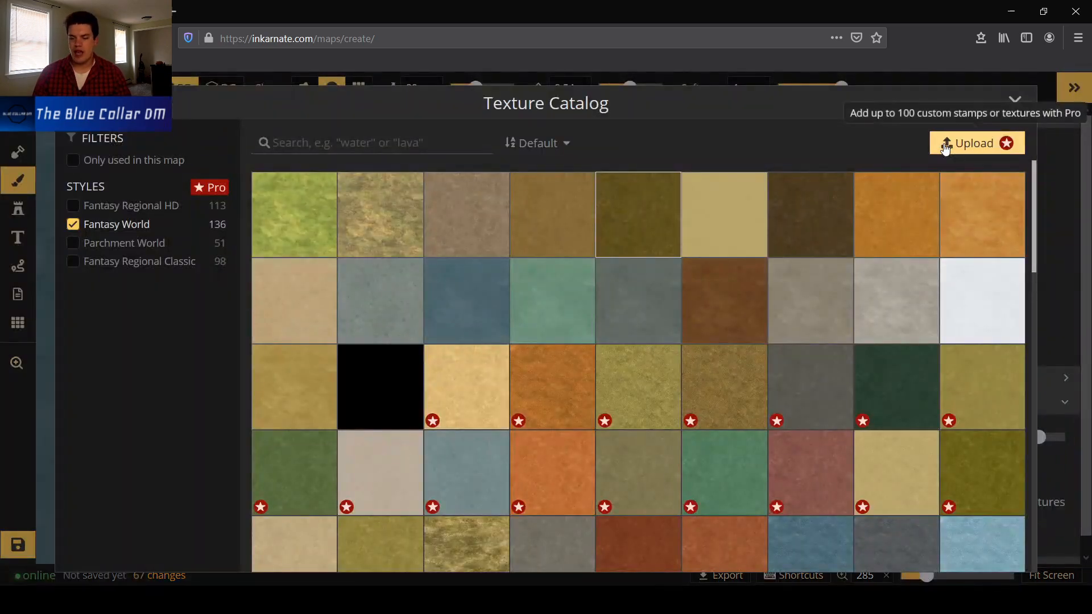
click(828, 210)
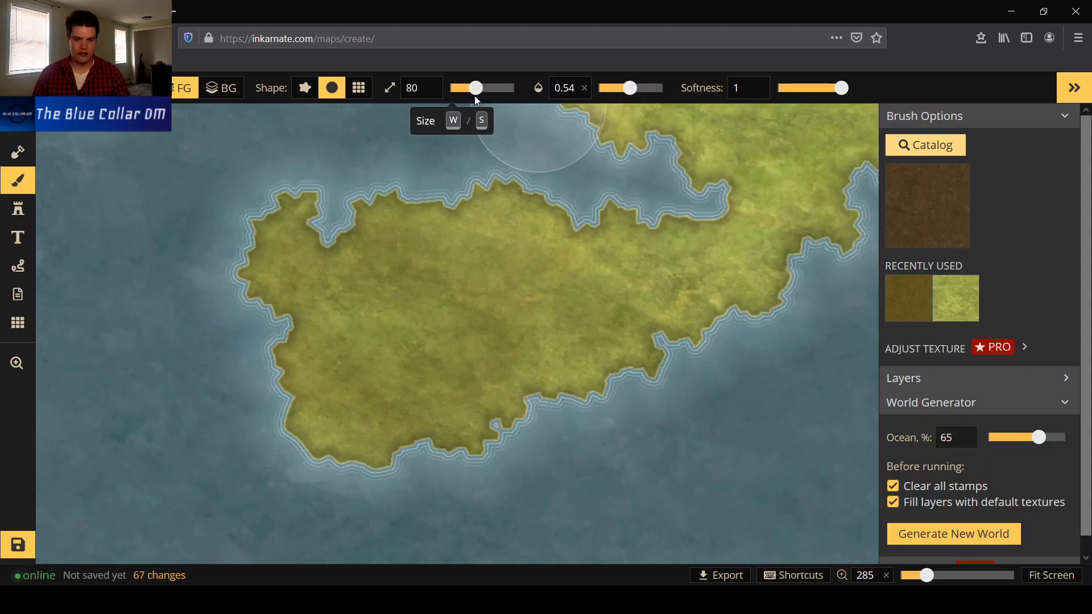
drag(475, 88, 451, 87)
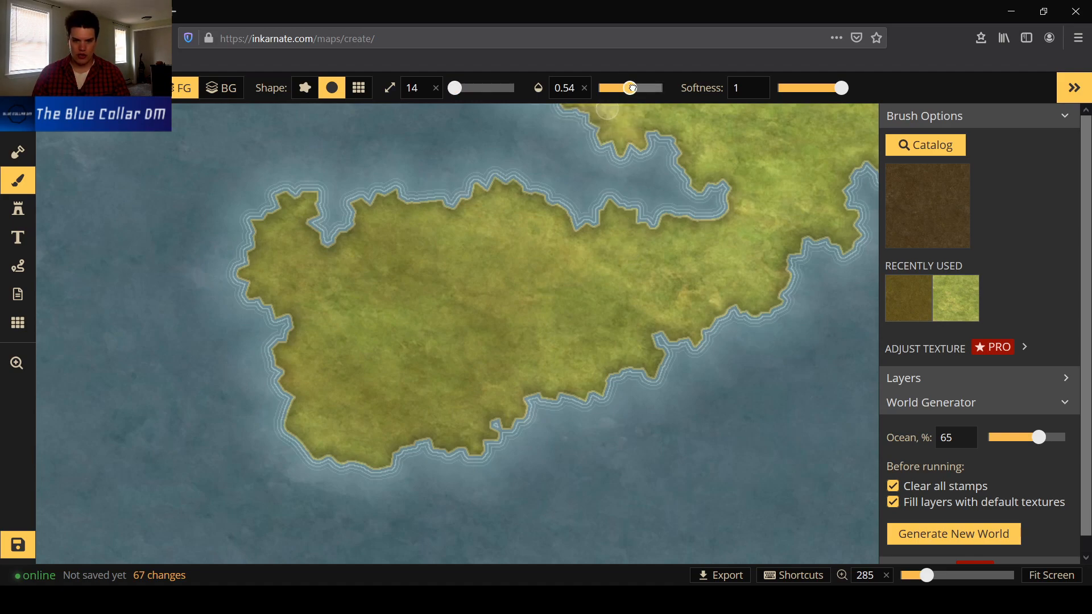
drag(842, 91, 778, 88)
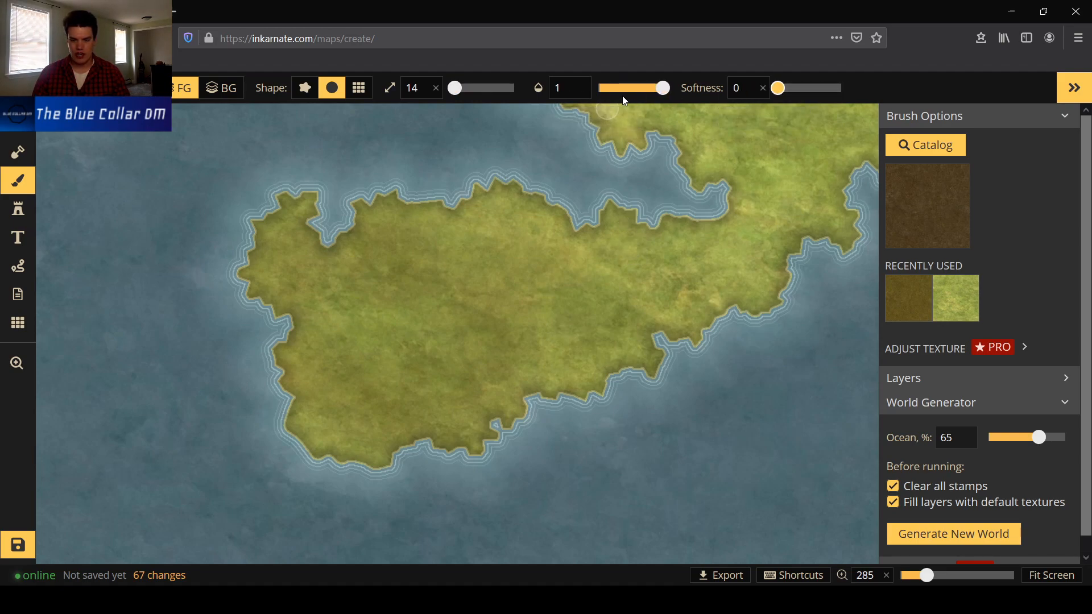
click(816, 126)
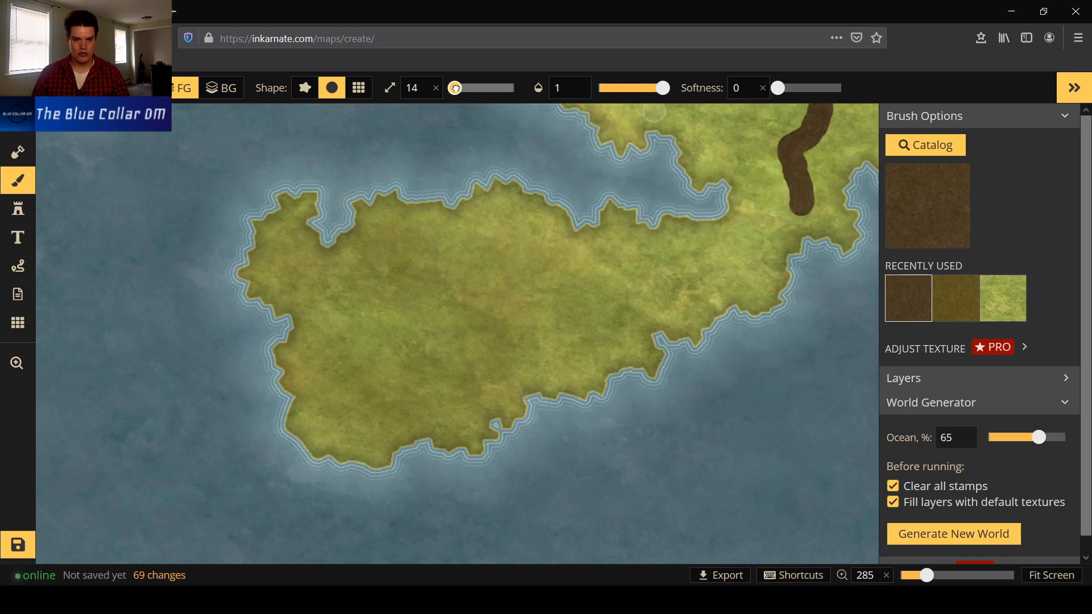
drag(468, 85, 463, 87)
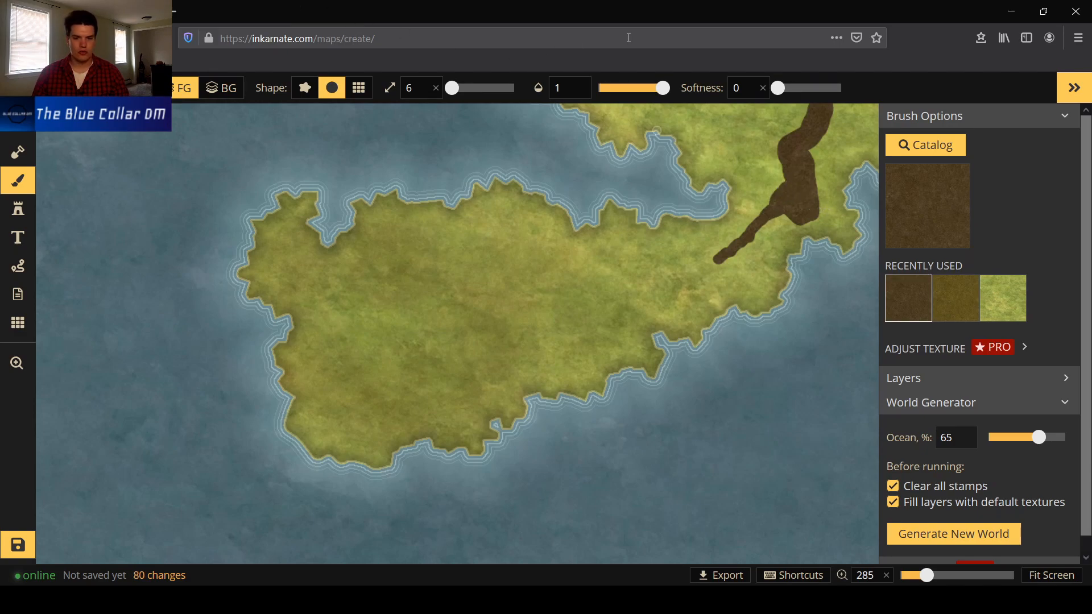
Set the brush to softness 1 and size 70, and blend dark brown softly around the strip on the land bridge's southeastern coast.
drag(777, 95, 824, 88)
drag(452, 87, 472, 88)
click(842, 240)
click(841, 239)
click(843, 239)
click(846, 208)
click(829, 251)
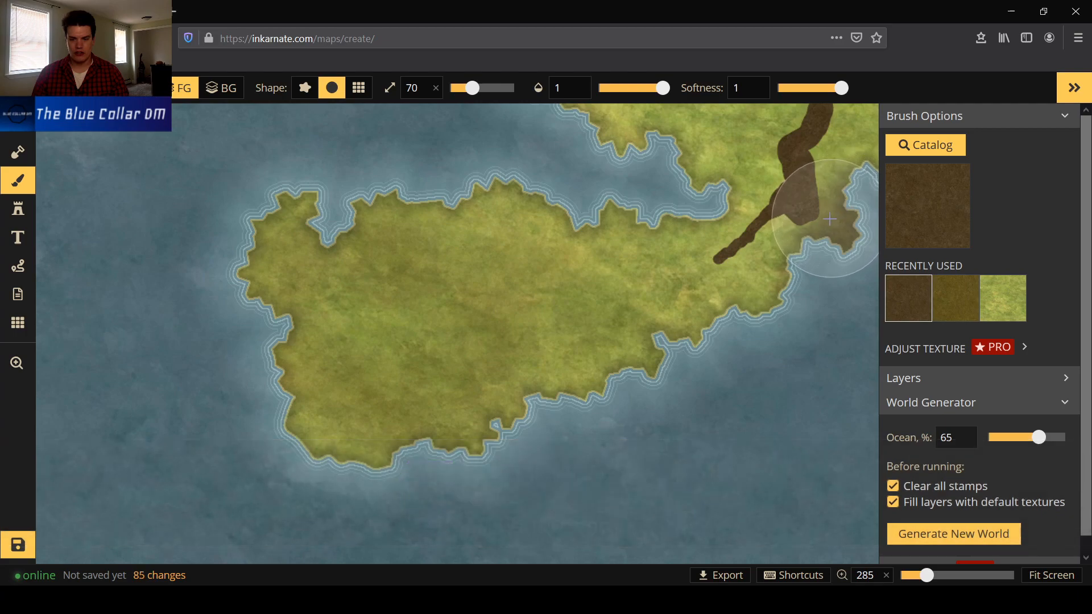
click(812, 247)
click(811, 246)
click(812, 251)
click(814, 252)
click(829, 216)
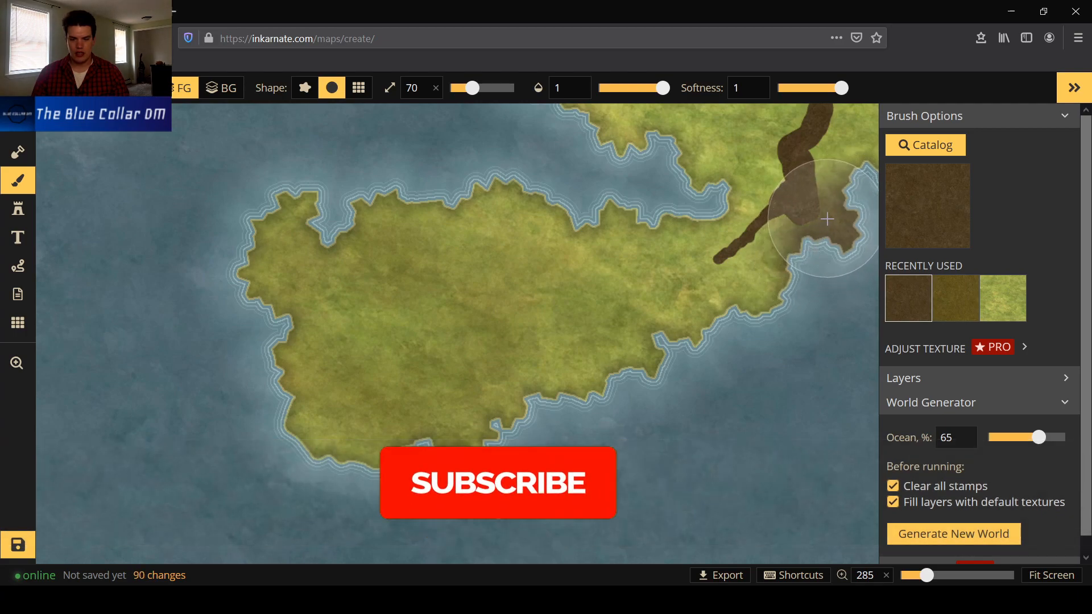
click(811, 215)
click(804, 222)
click(792, 238)
click(793, 245)
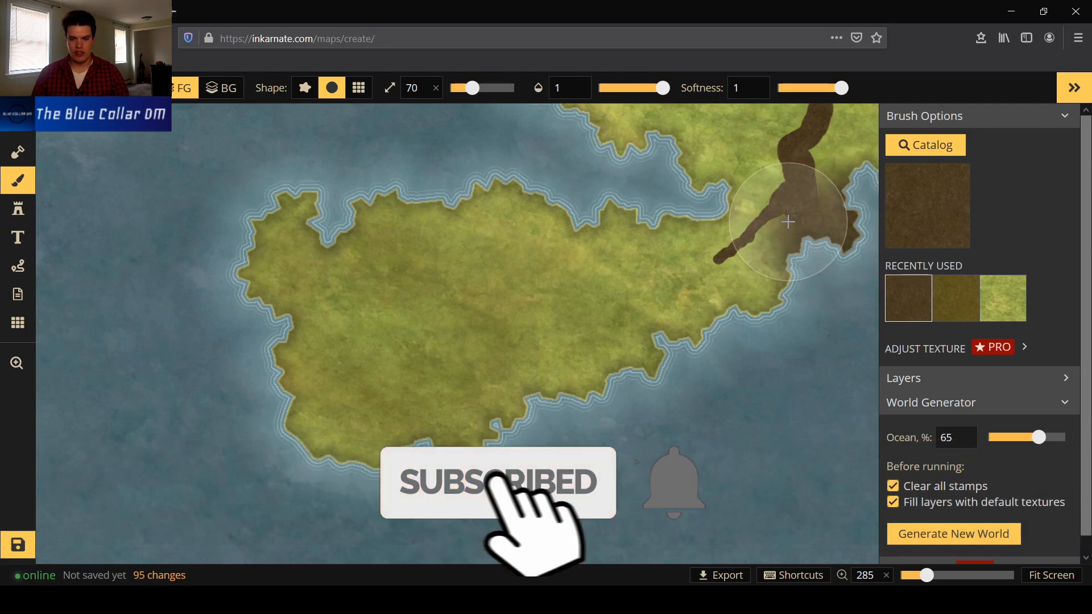
click(796, 215)
click(814, 200)
click(824, 147)
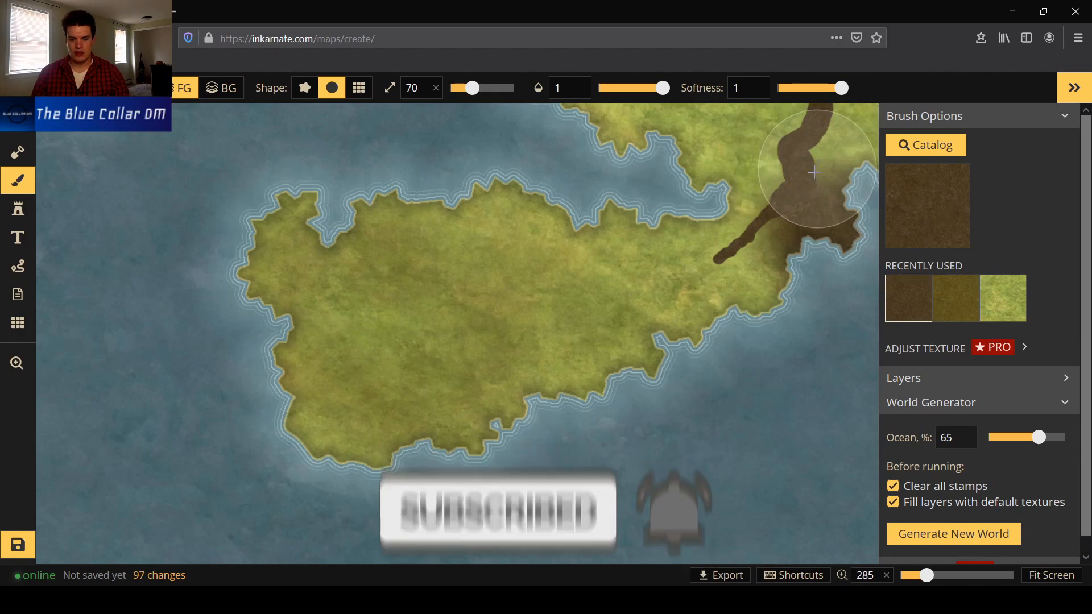
click(803, 190)
click(788, 213)
click(786, 216)
click(785, 220)
click(814, 225)
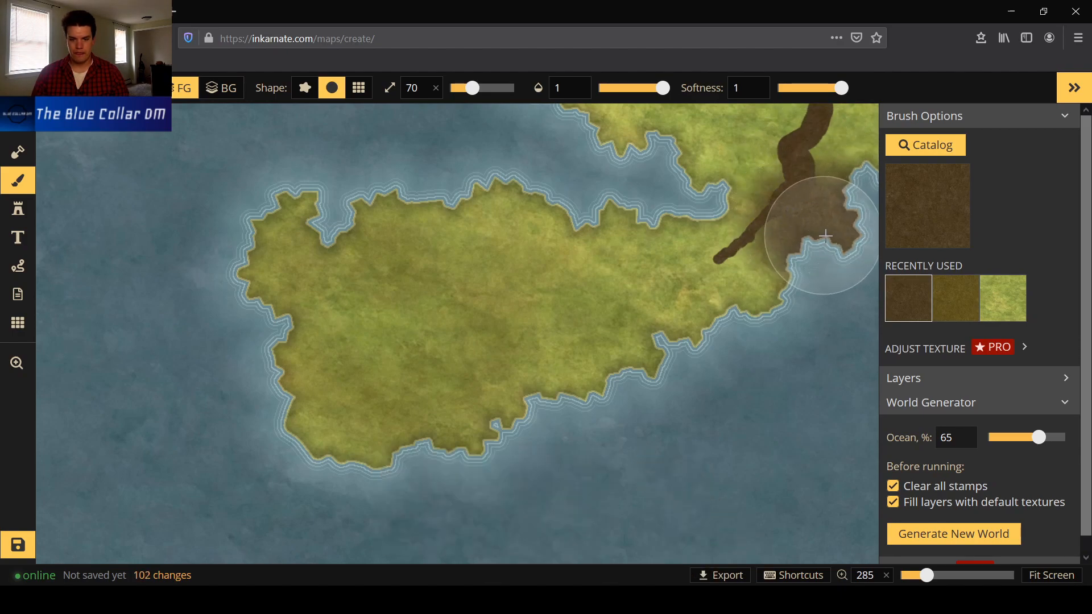
click(768, 210)
click(825, 171)
click(824, 161)
click(820, 150)
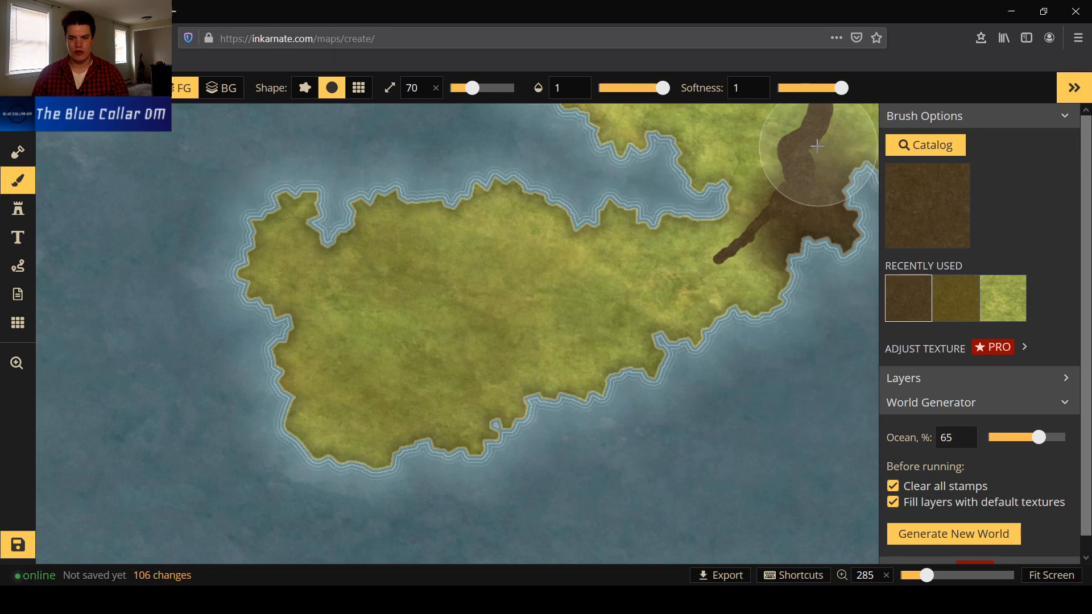
Shade the grass north and northwest of the strip with soft dark brown dabs, out to the northern peninsula.
click(818, 130)
click(823, 111)
click(823, 109)
click(785, 160)
click(765, 138)
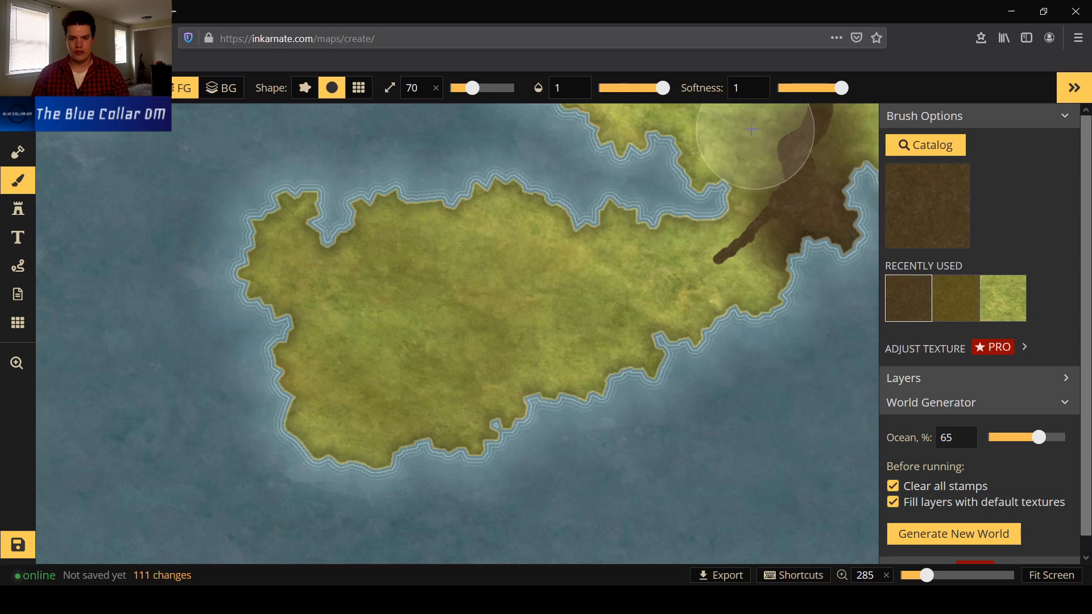
click(735, 126)
click(703, 120)
click(658, 120)
click(637, 118)
click(759, 163)
click(785, 163)
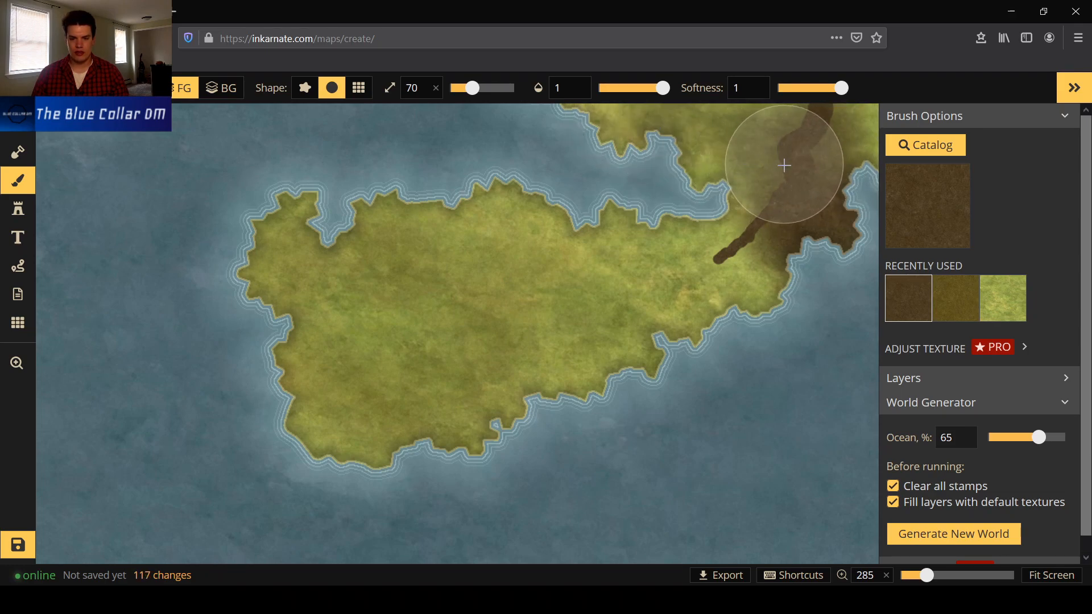
click(780, 185)
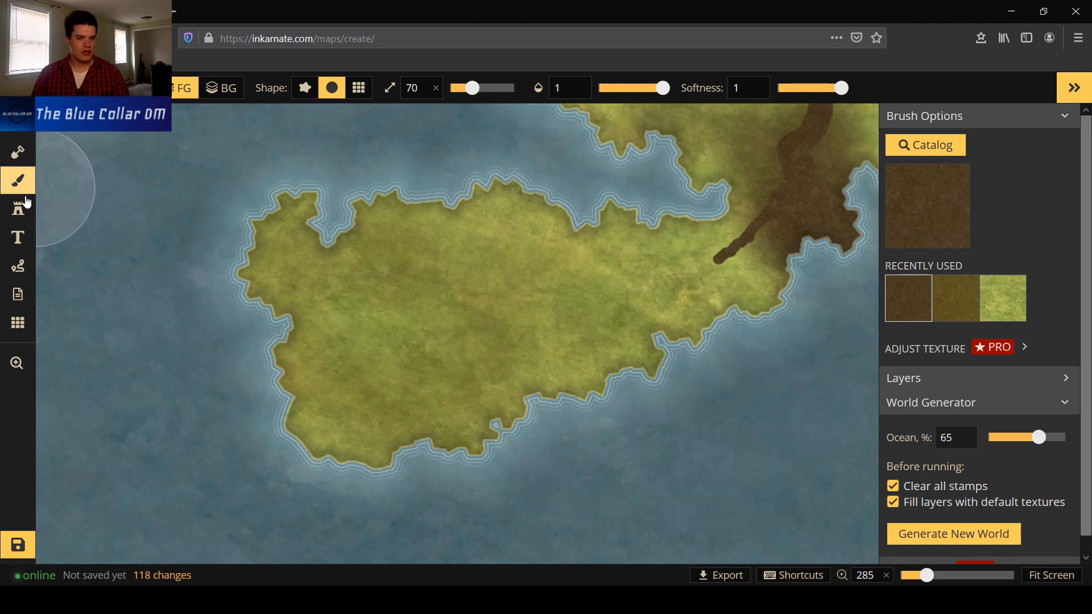
Choose the free brown mountain stamp set with 8 variants and reduce the stamp size to 60.
click(18, 212)
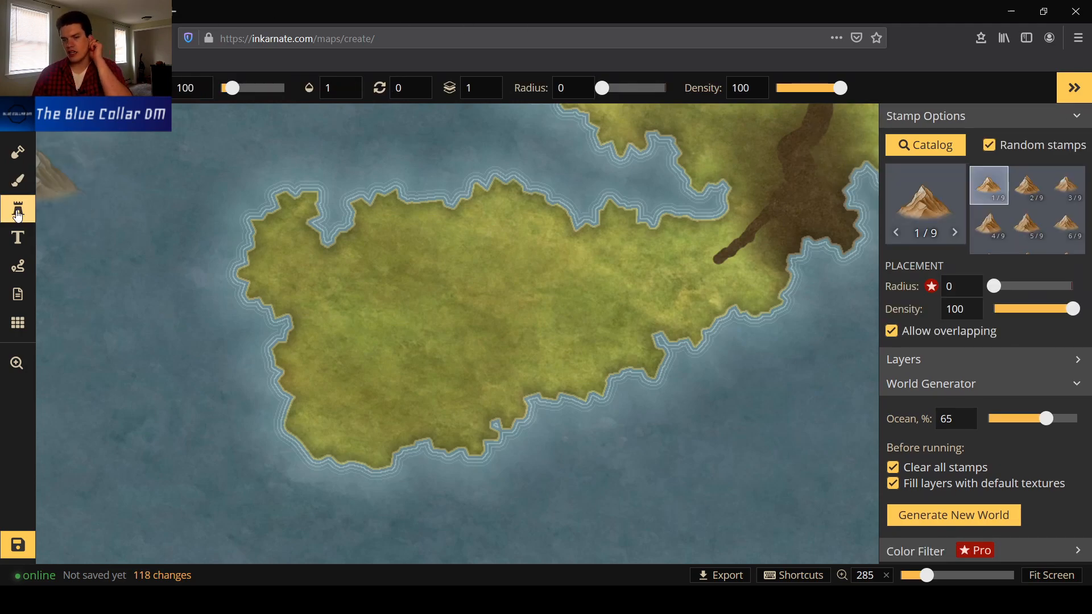
click(912, 145)
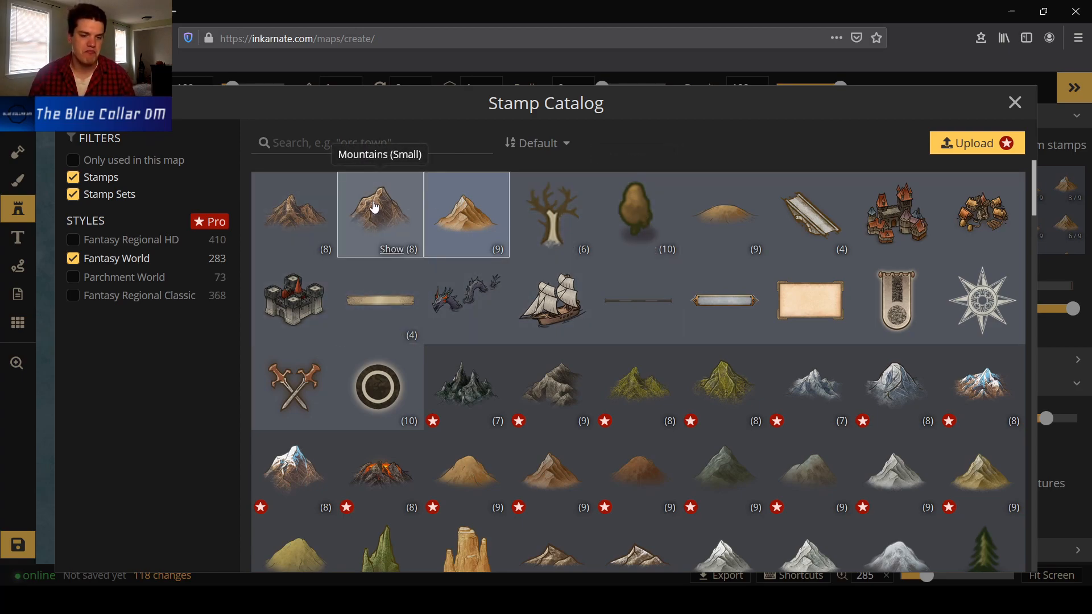
click(316, 203)
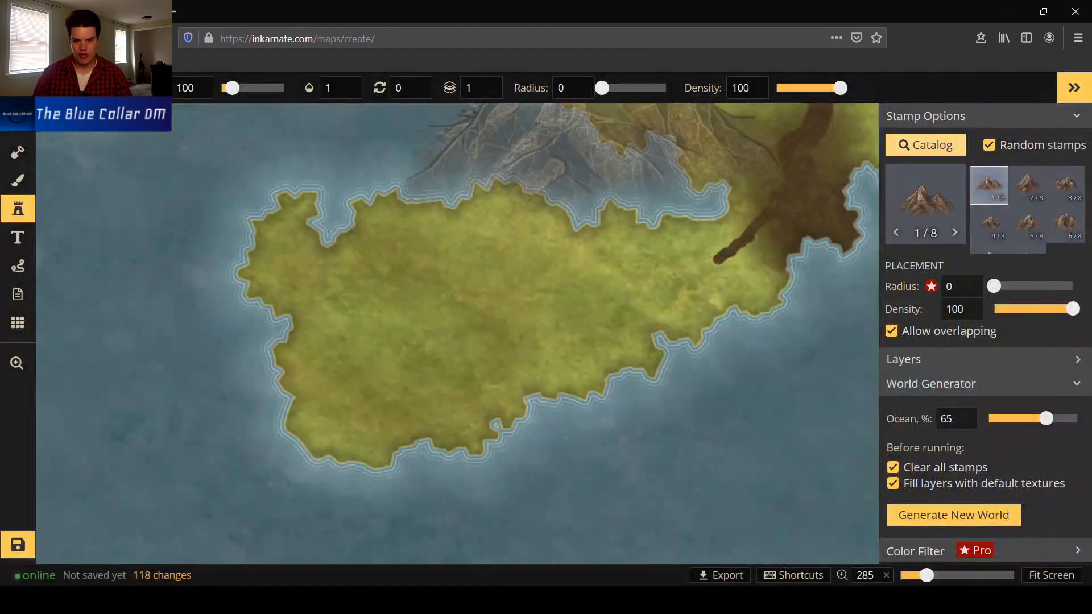
scroll(683, 227, down, 5)
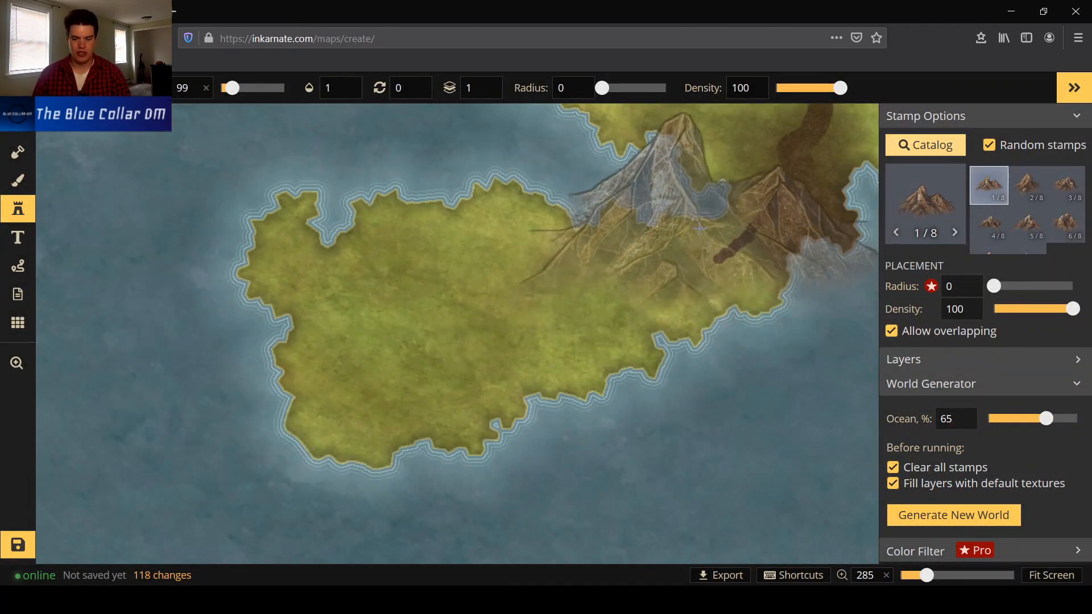
scroll(654, 183, down, 10)
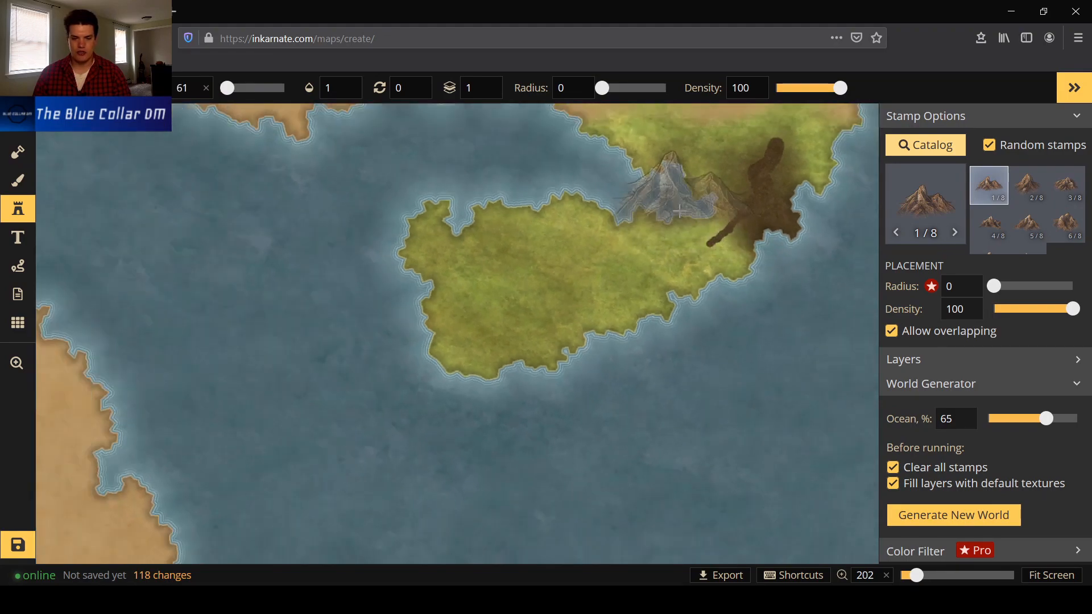
scroll(687, 202, down, 5)
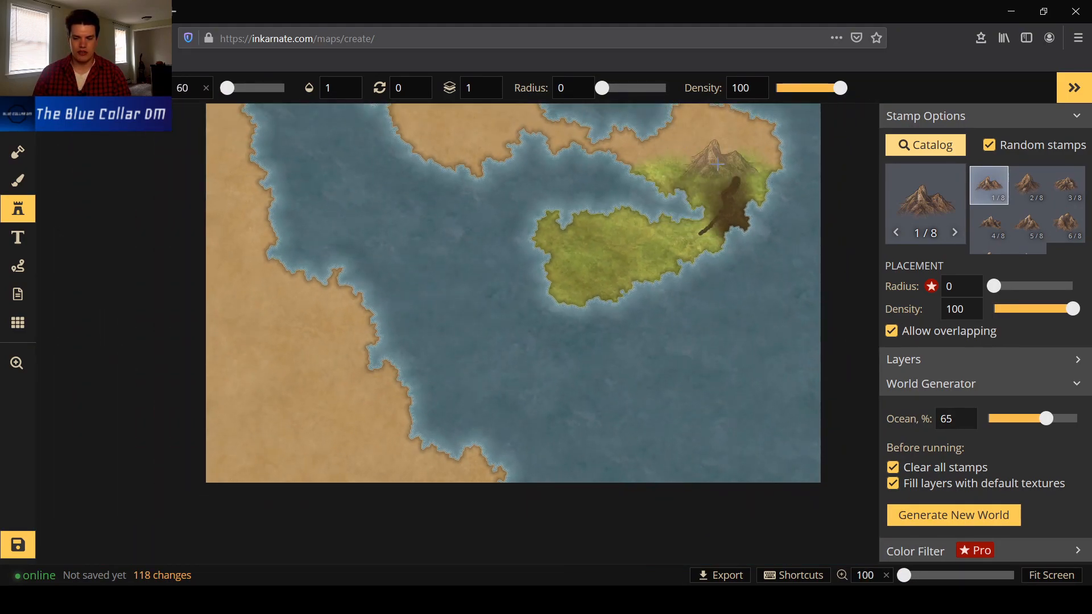
Reduce the stamp size to 18 and place random mountain stamps in a diagonal ridge northwest of the dark brown strip.
scroll(717, 165, up, 10)
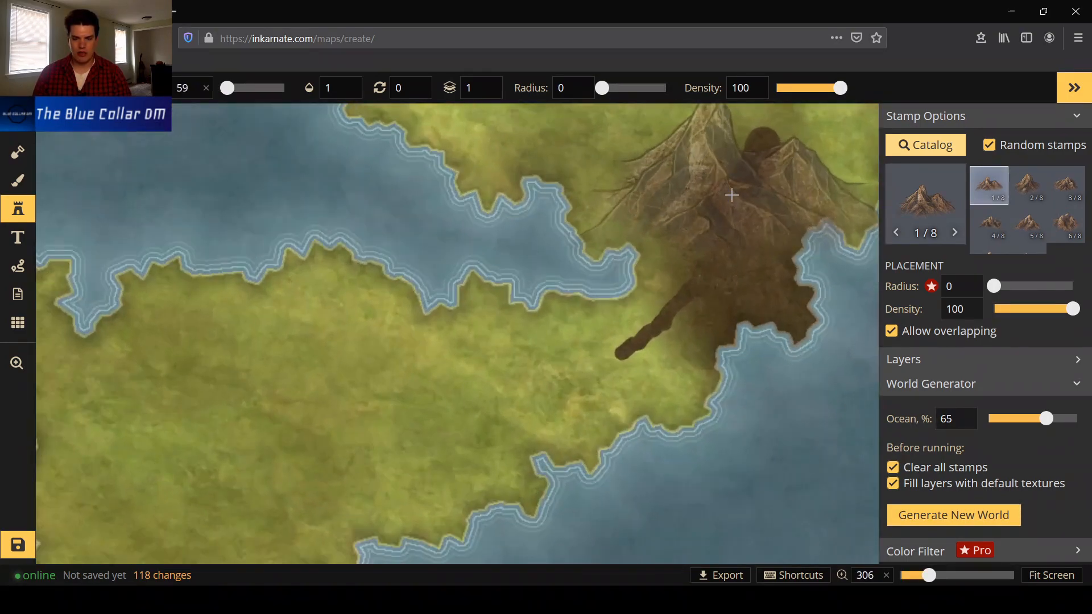
scroll(732, 195, up, 2)
scroll(631, 151, down, 10)
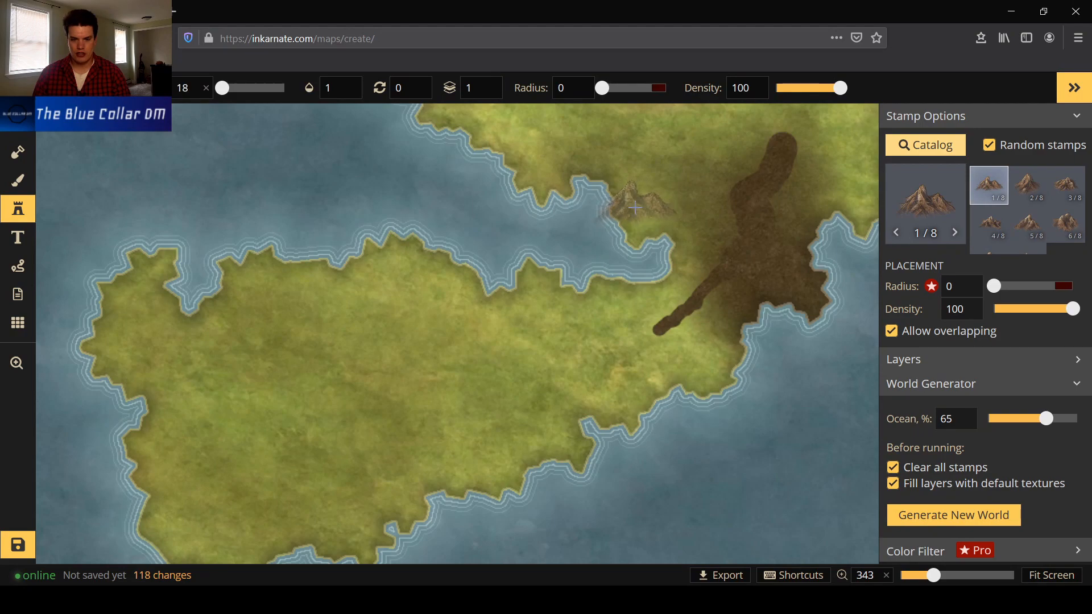
click(642, 209)
click(677, 164)
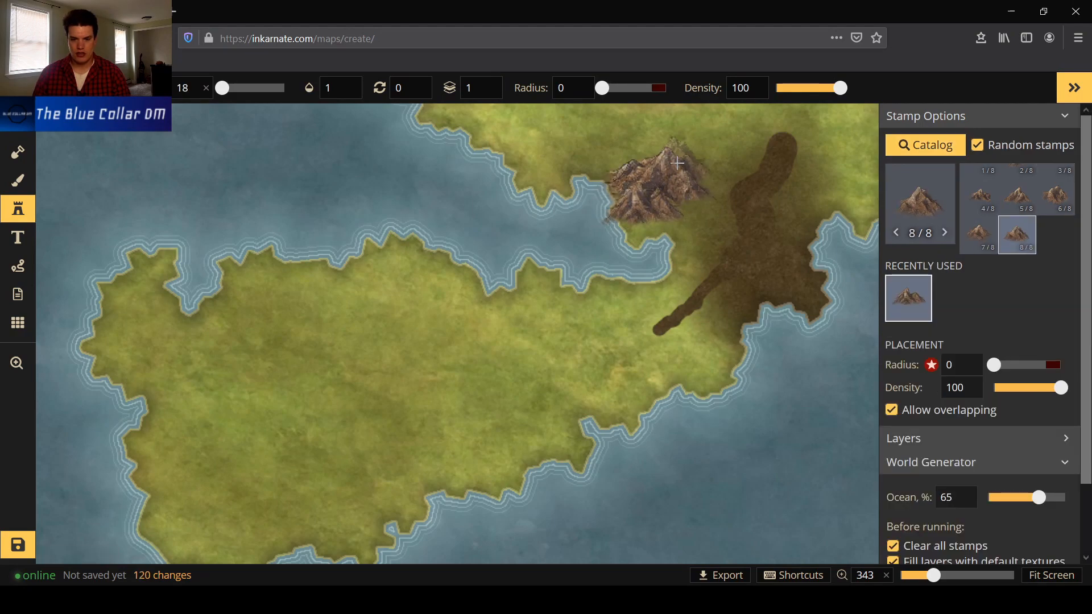
click(695, 171)
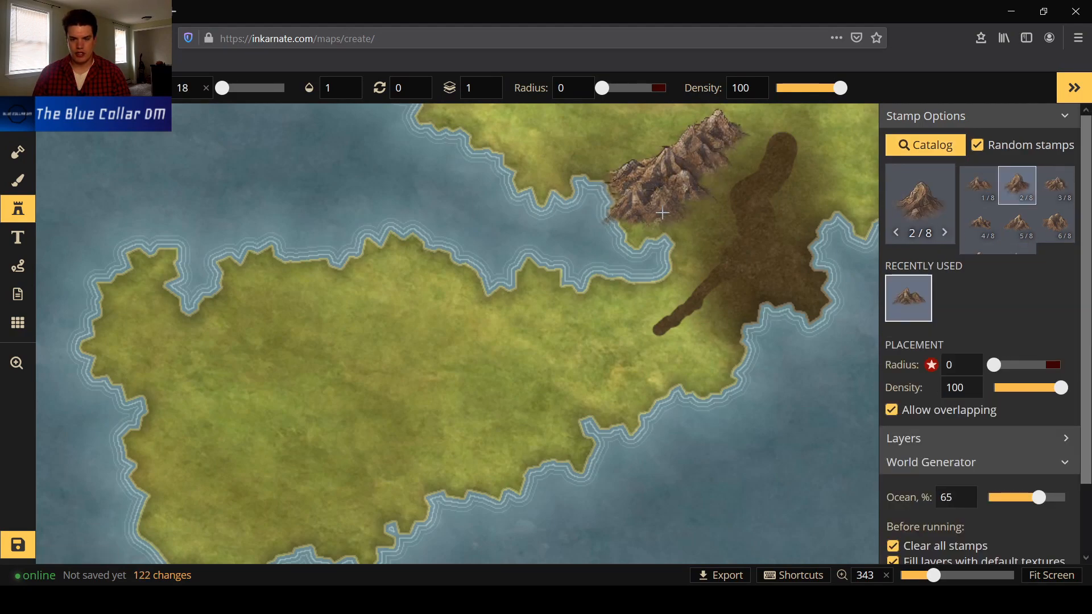
click(648, 225)
click(647, 225)
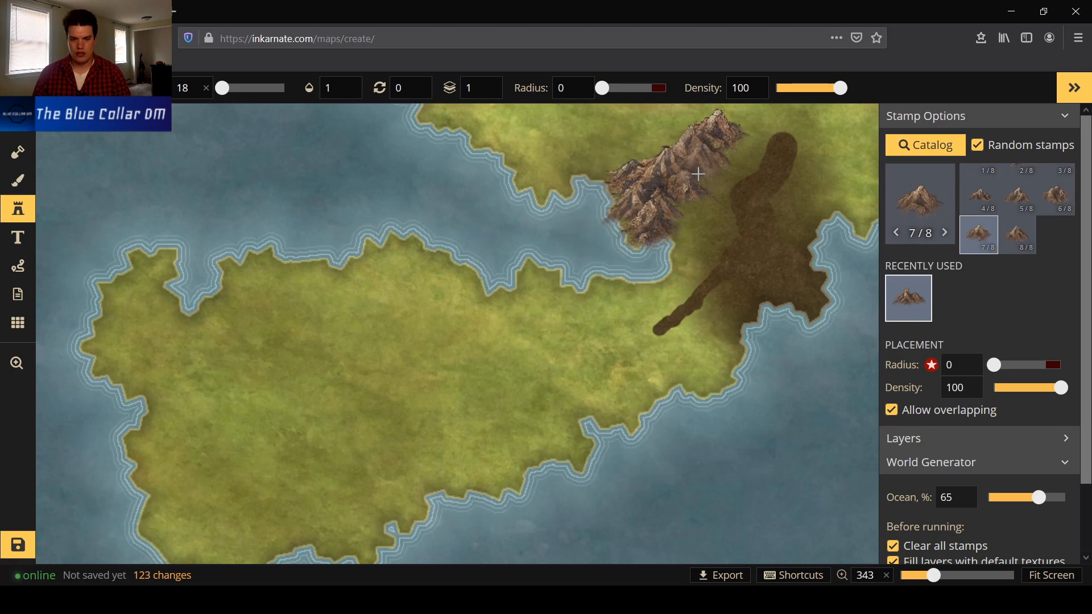
click(939, 149)
click(949, 208)
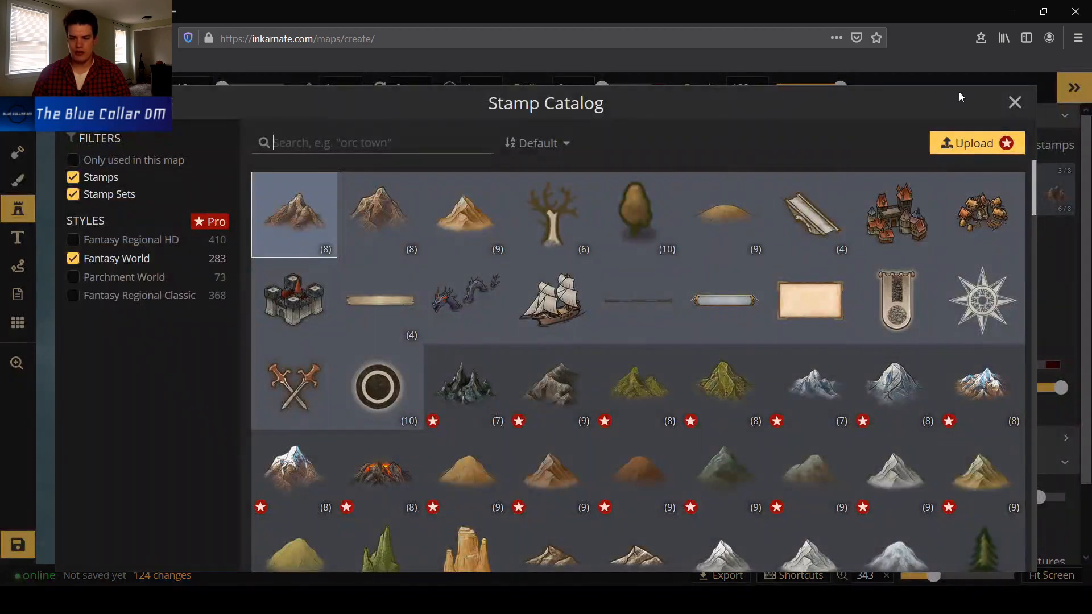
click(1015, 102)
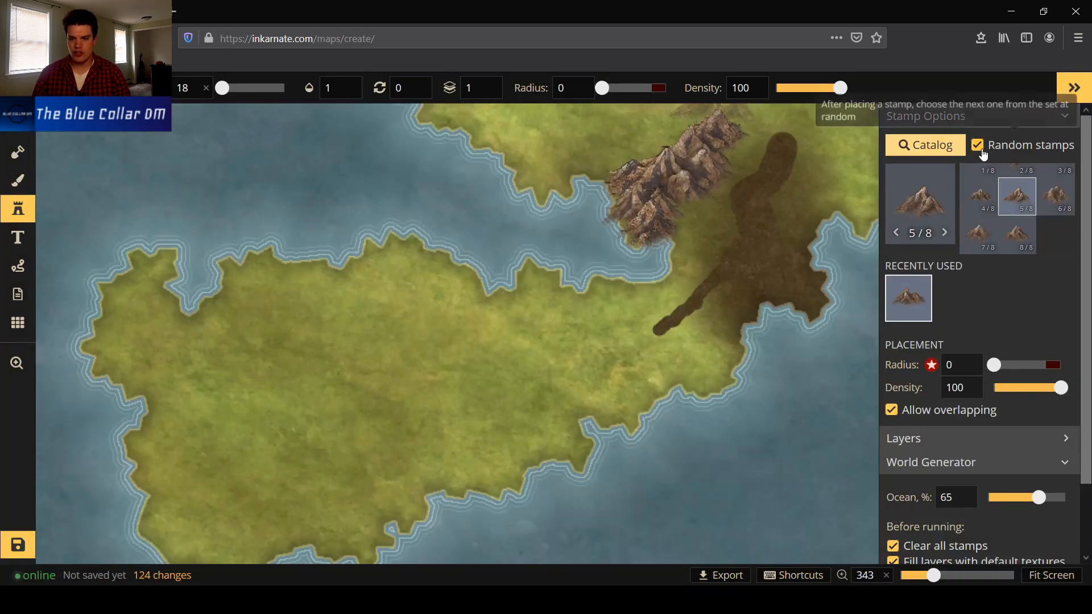
click(977, 145)
click(978, 146)
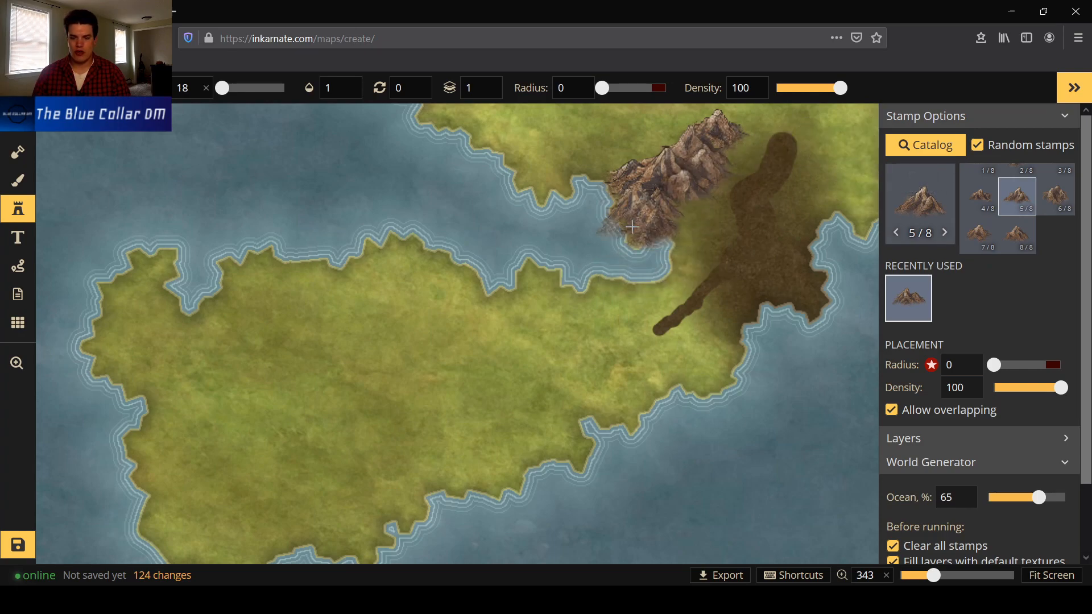
Choose the second free brown mountain set with 8 variants and place its stamps along the ridge's southeastern side.
click(927, 145)
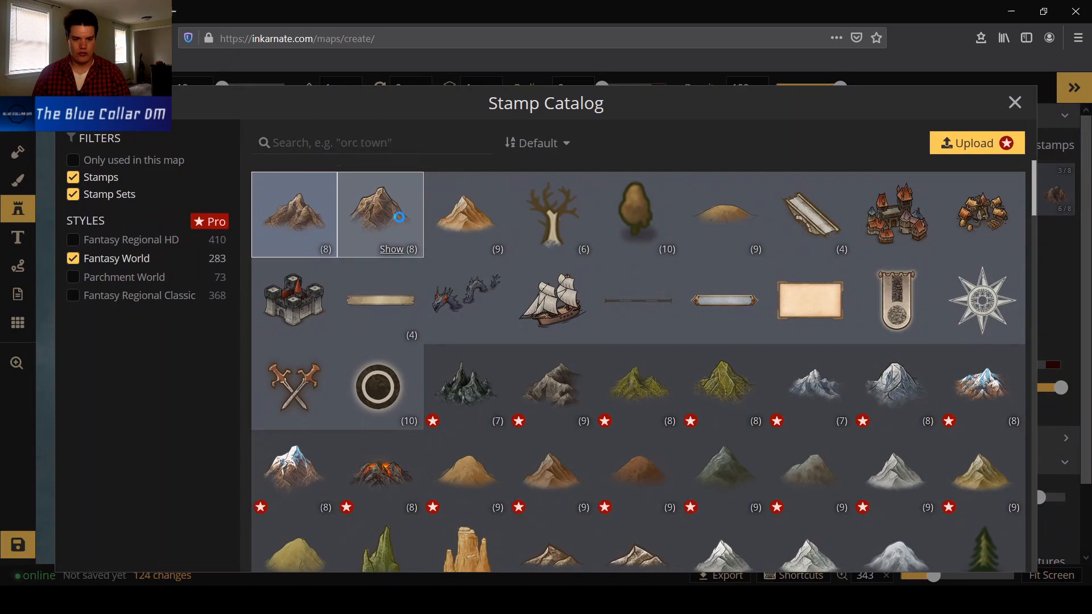
click(405, 225)
click(680, 226)
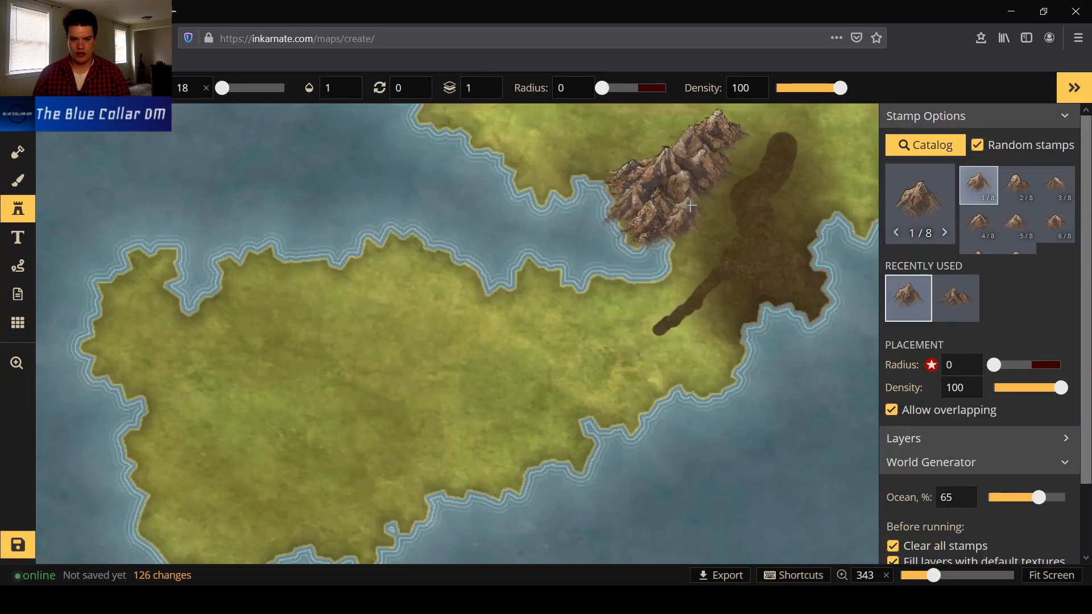
click(703, 194)
click(718, 190)
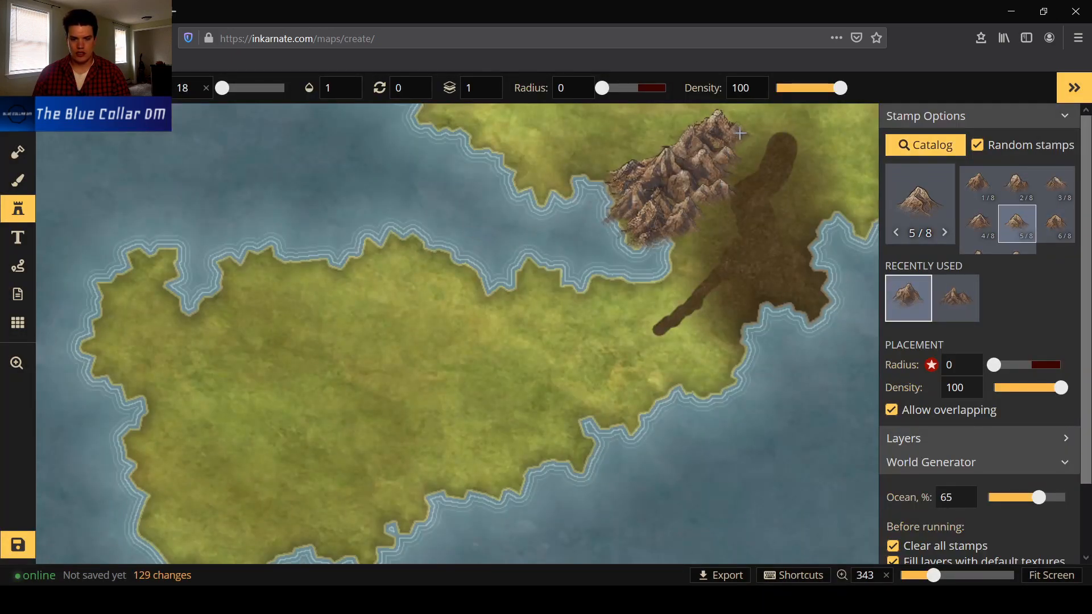
Fill out the ridge's northern edge and extend it west to the coast and northeast with more mountain stamps.
click(675, 135)
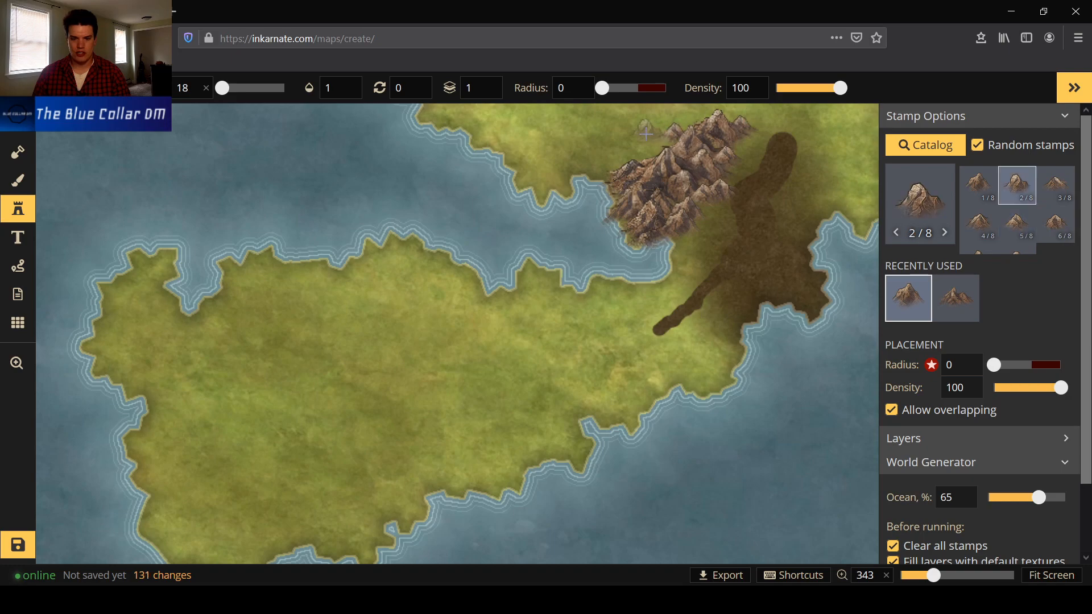
click(677, 149)
click(599, 181)
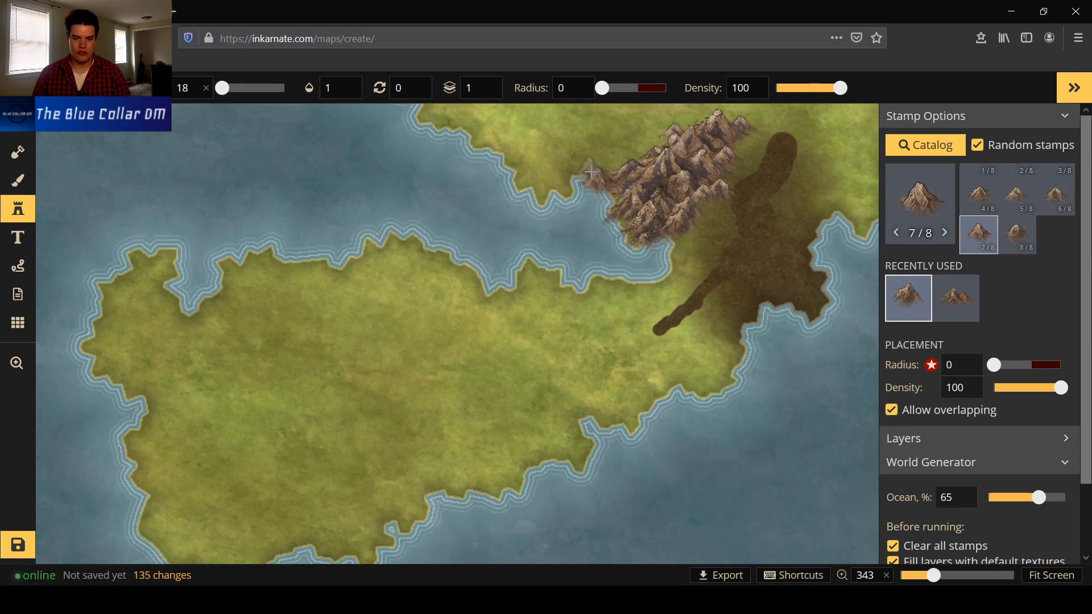
click(608, 171)
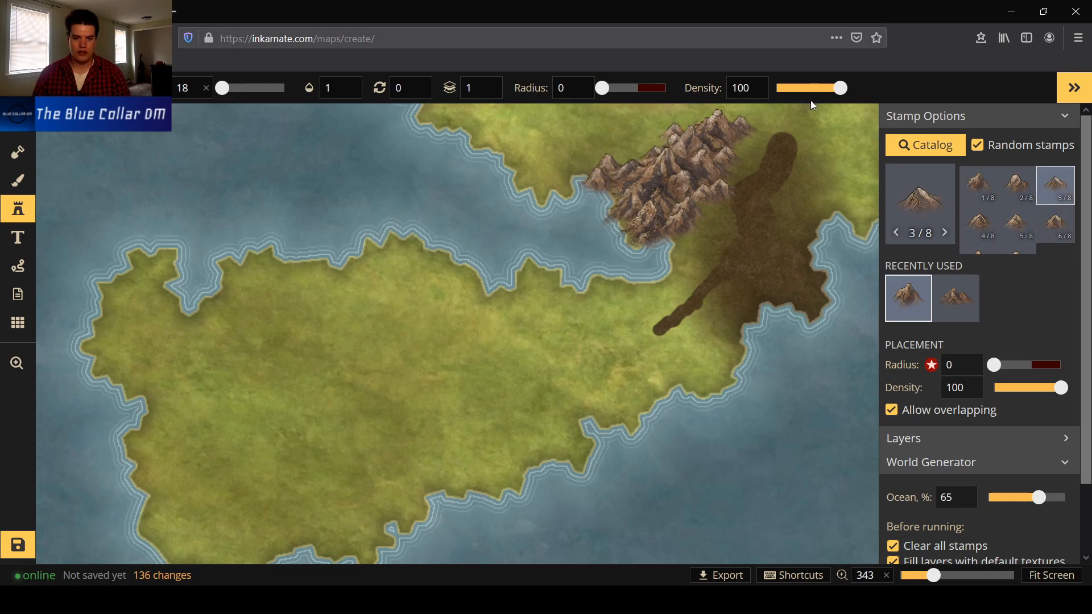
click(745, 117)
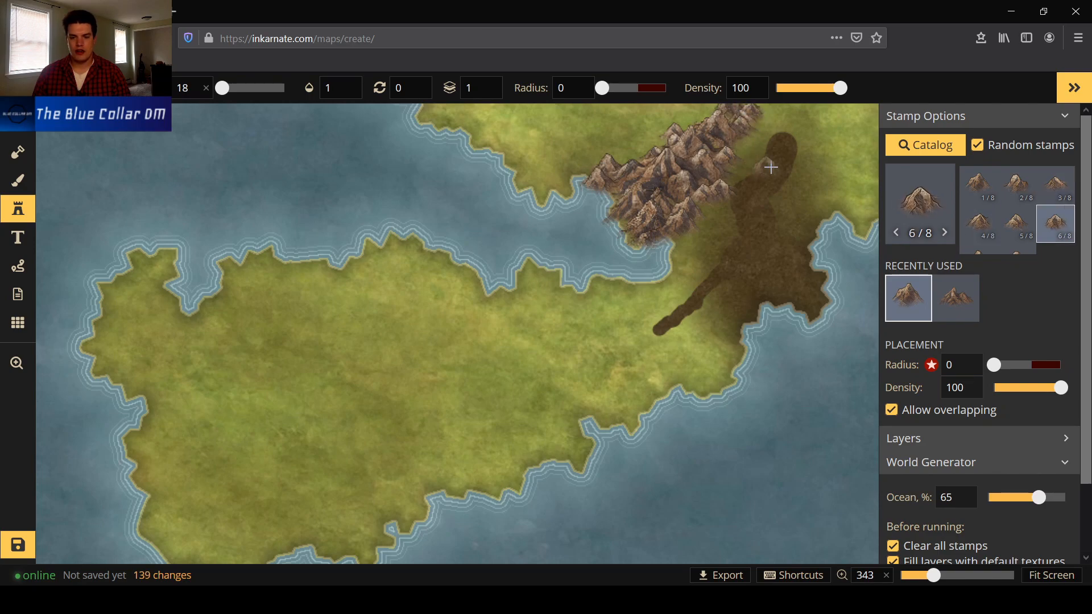
Paint the light green grass texture over the northern end of the dark brown strip with the size 70, softness 1 brush.
click(17, 181)
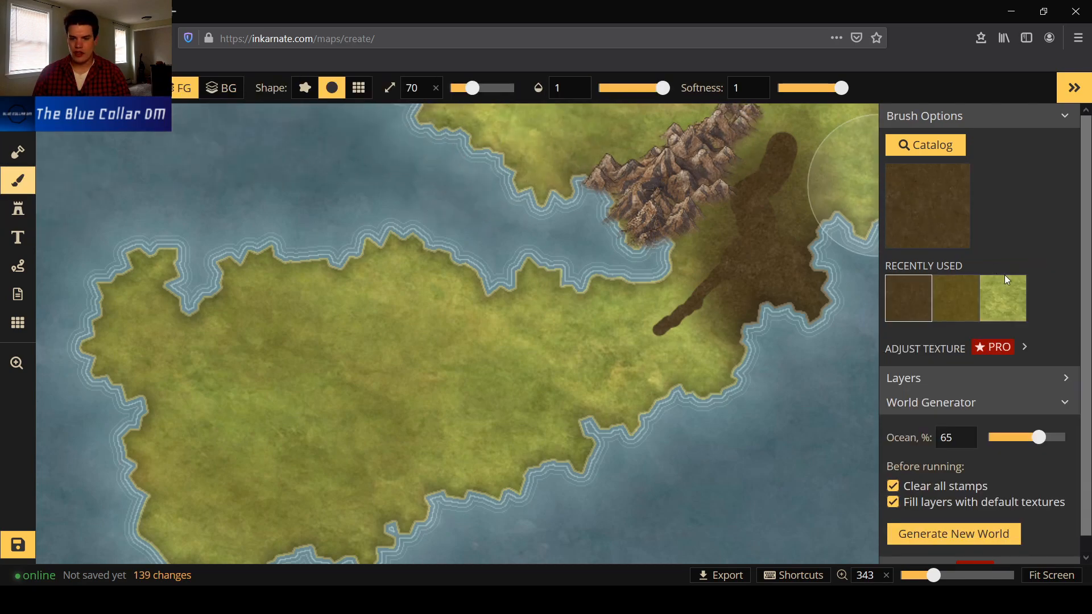
click(1018, 307)
click(790, 177)
click(790, 176)
click(798, 161)
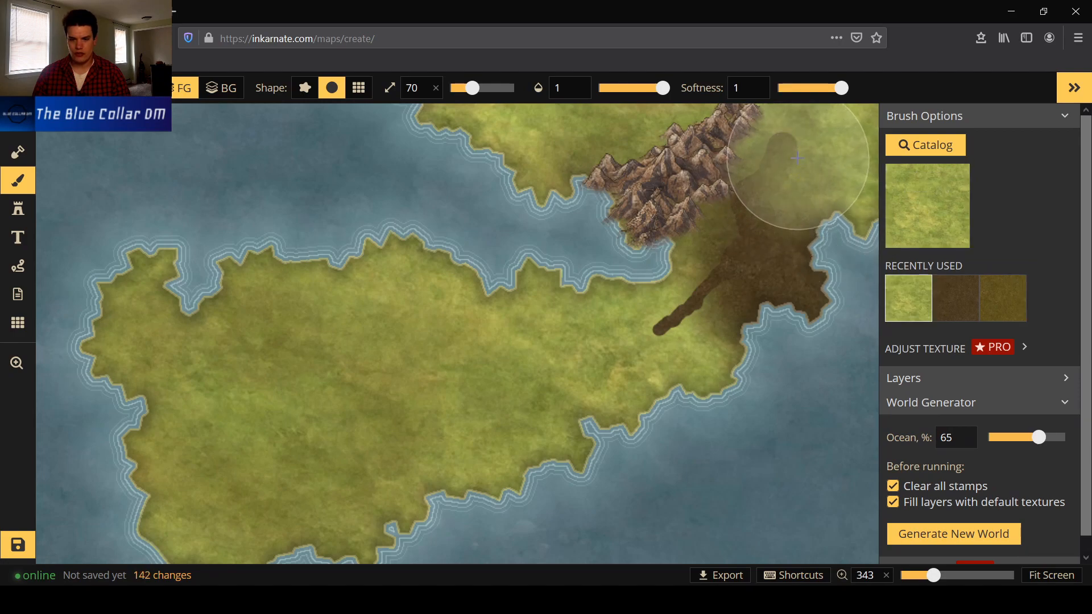
click(802, 147)
click(804, 143)
click(795, 143)
click(789, 142)
click(788, 141)
click(786, 141)
click(785, 140)
click(788, 142)
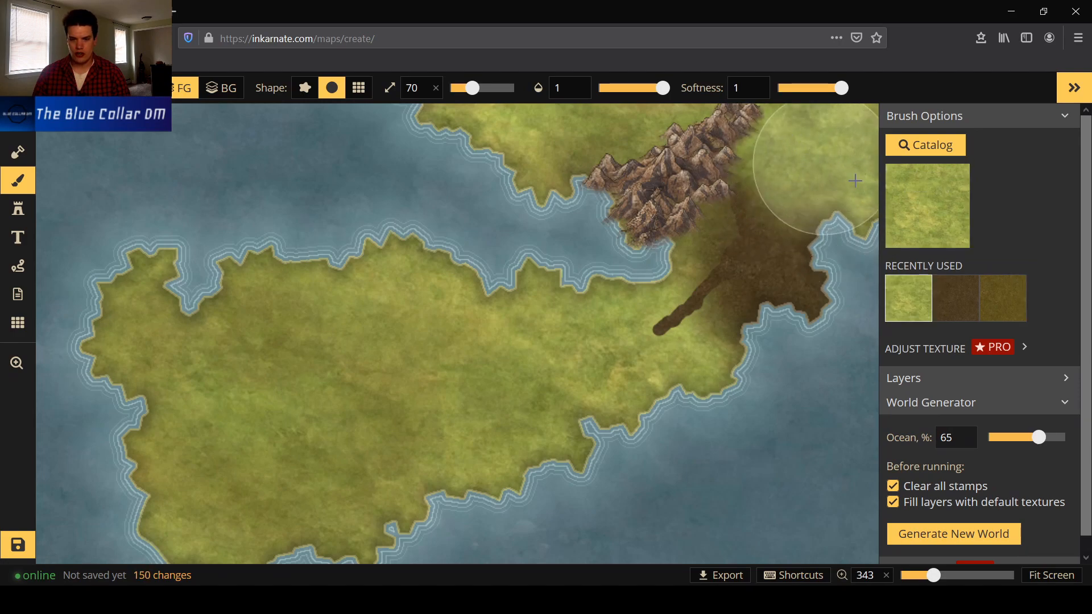
Cover the middle of the dark brown strip with soft grass dabs, working south from the peninsula.
click(799, 190)
click(772, 235)
click(767, 233)
click(753, 232)
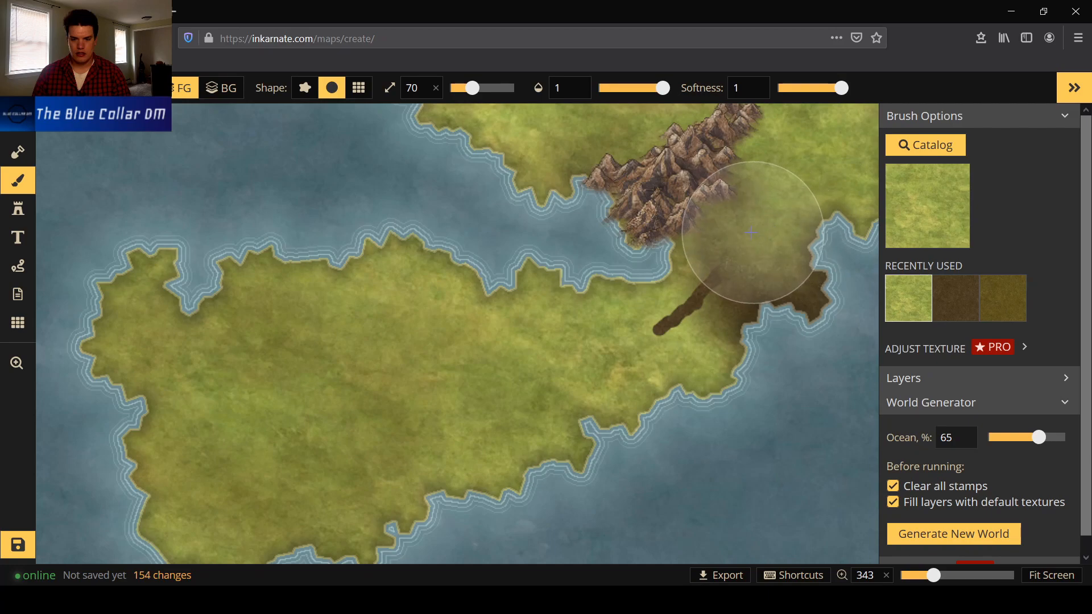
click(738, 230)
click(716, 239)
click(714, 255)
click(708, 300)
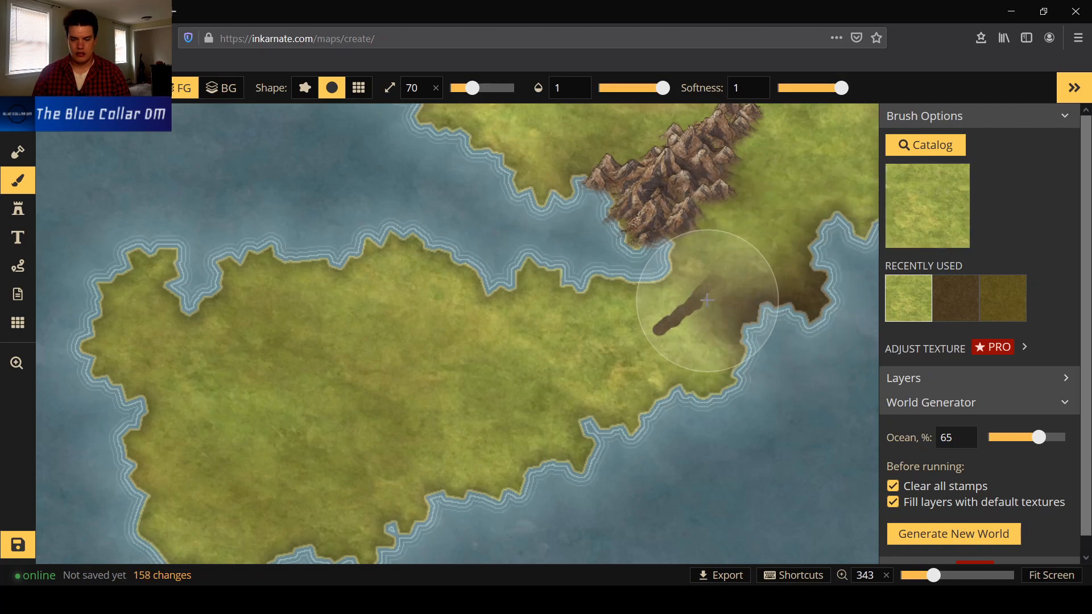
Cover the strip's narrow southwestern tail with grass, leaving dark brown only at the southeastern coast.
click(695, 305)
click(675, 313)
click(646, 327)
click(647, 328)
click(700, 295)
click(651, 330)
click(646, 332)
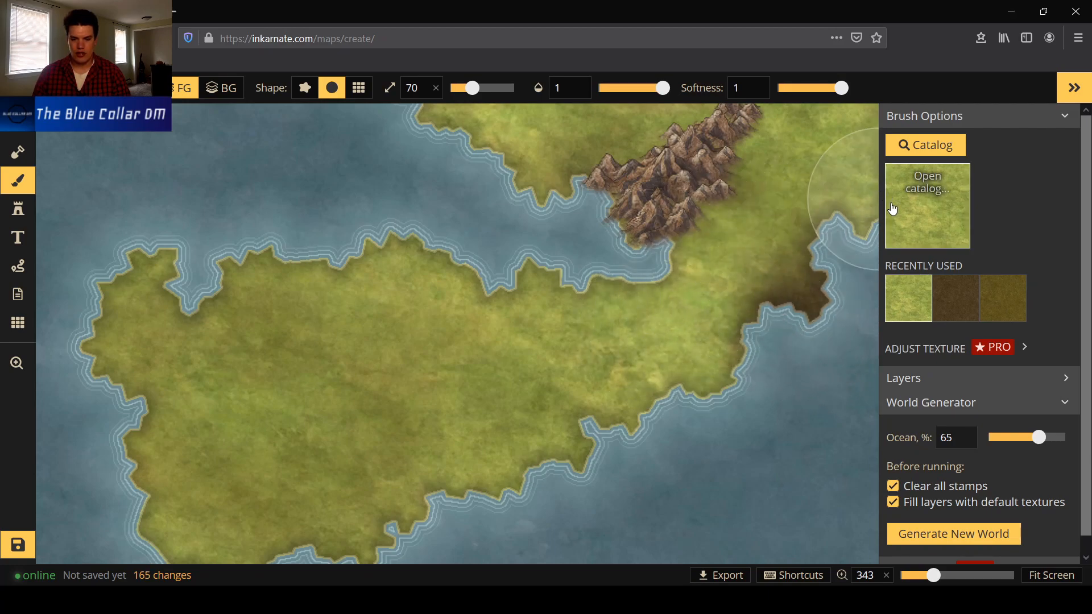
Dab soft dark brown texture over the small southeastern headland and its adjoining coast.
click(954, 299)
click(796, 285)
click(779, 301)
click(765, 322)
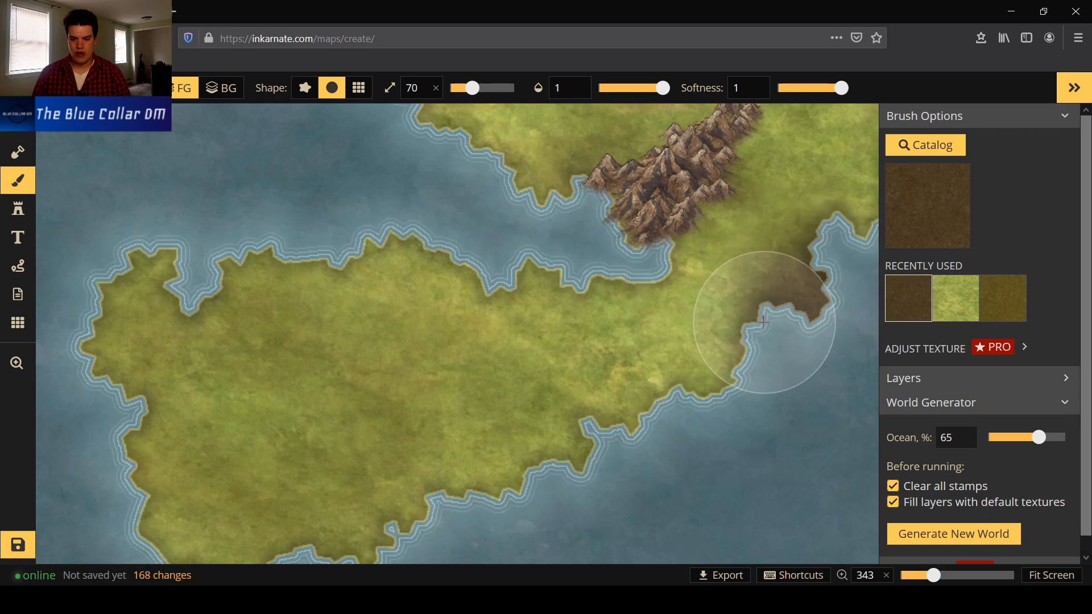
click(754, 316)
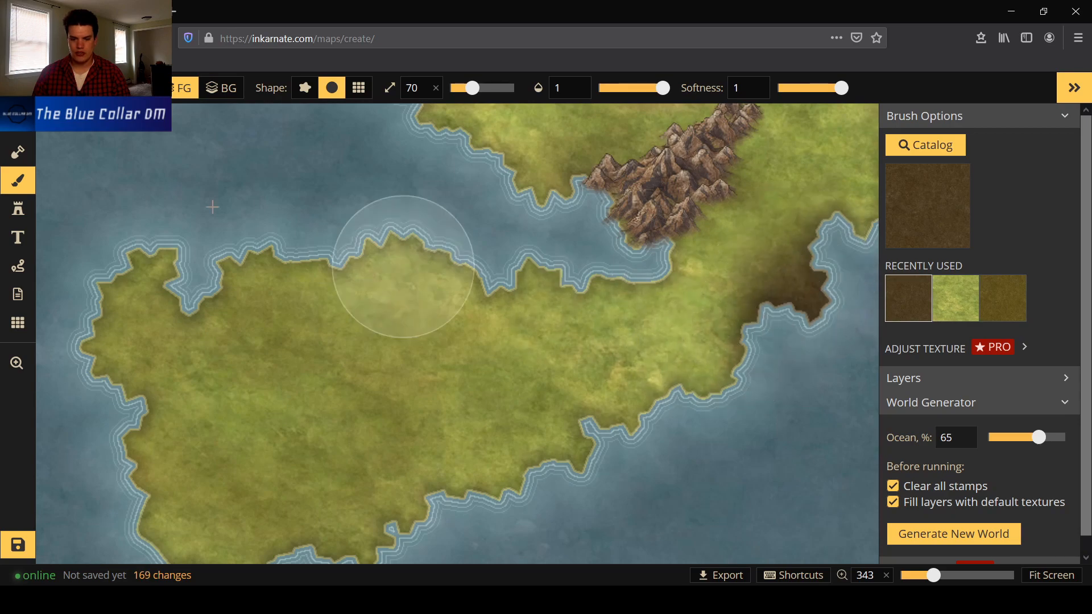
Choose the Human City 1 stamp and place it at size 74 on the dark brown southeastern headland.
click(8, 203)
click(921, 147)
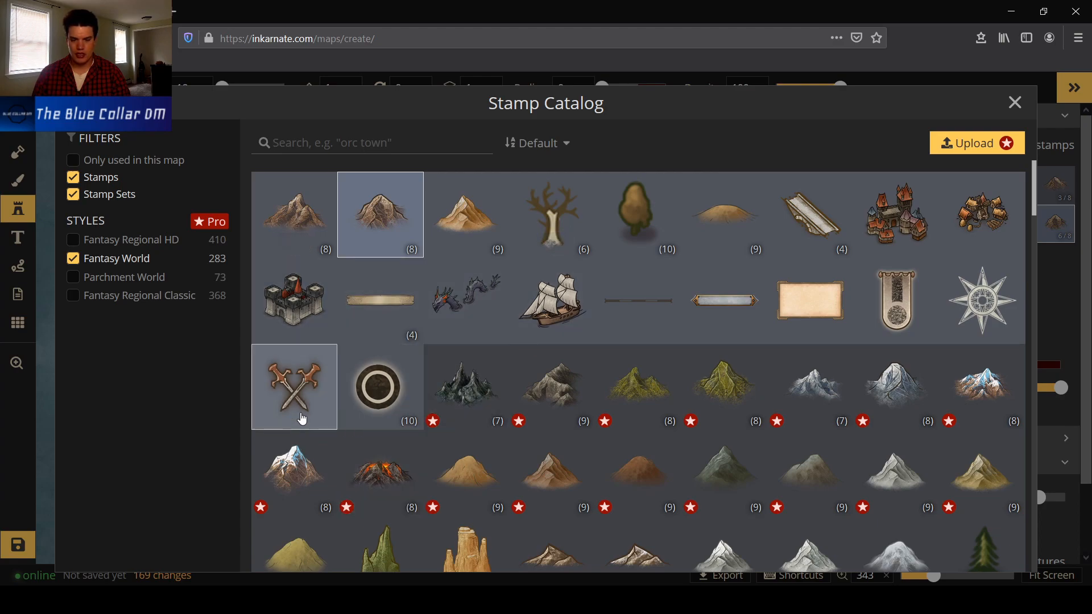
click(915, 225)
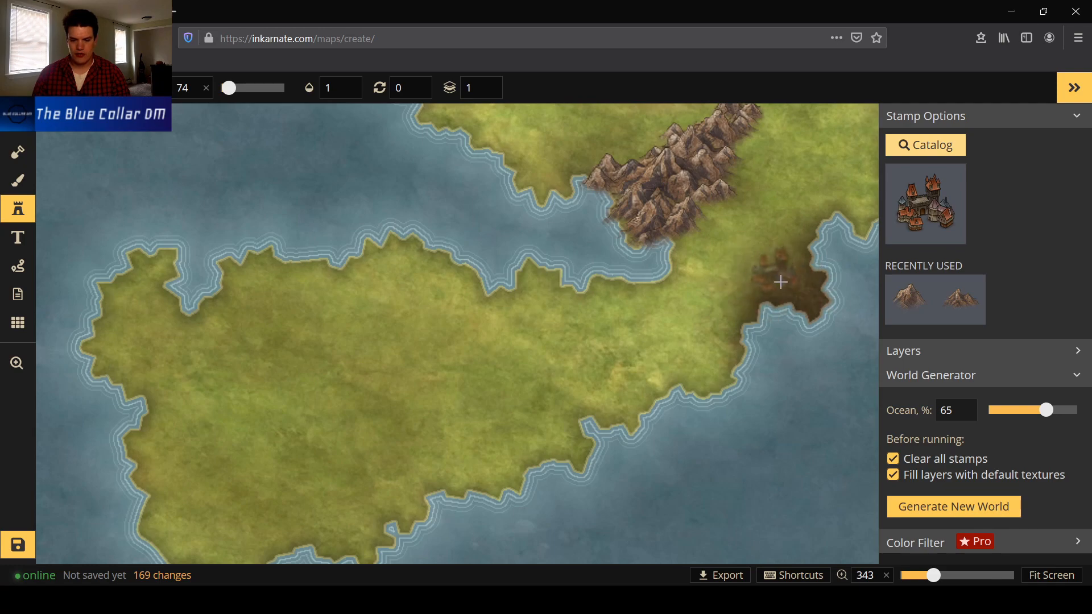
click(804, 288)
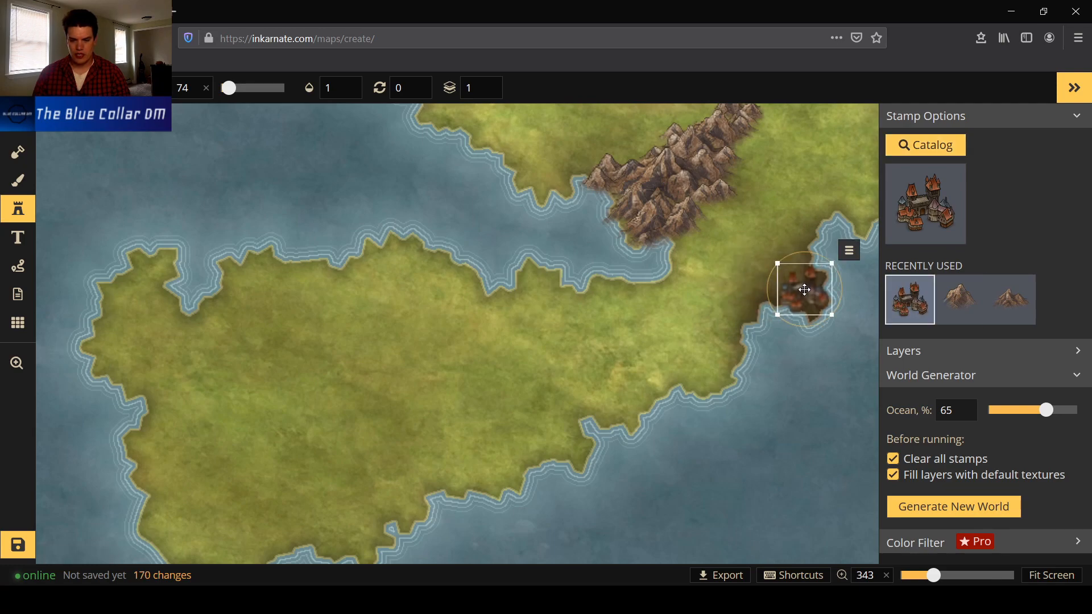
Examine the placed city and mountain stamps against the surrounding landmass, both close up and from farther out, using the Select tool.
scroll(486, 256, down, 3)
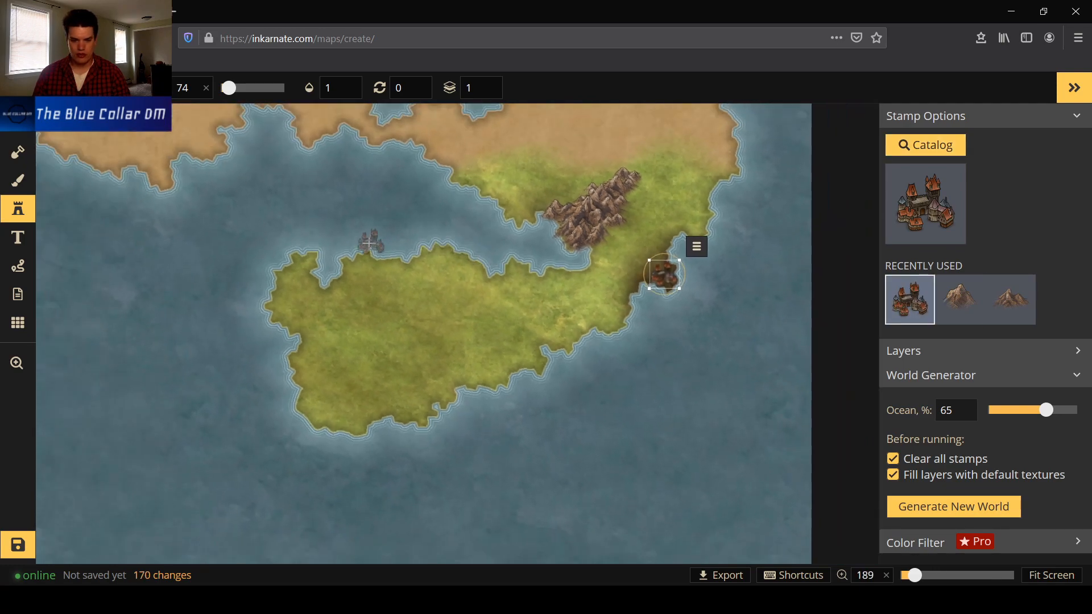
scroll(302, 237, down, 1)
scroll(173, 234, up, 2)
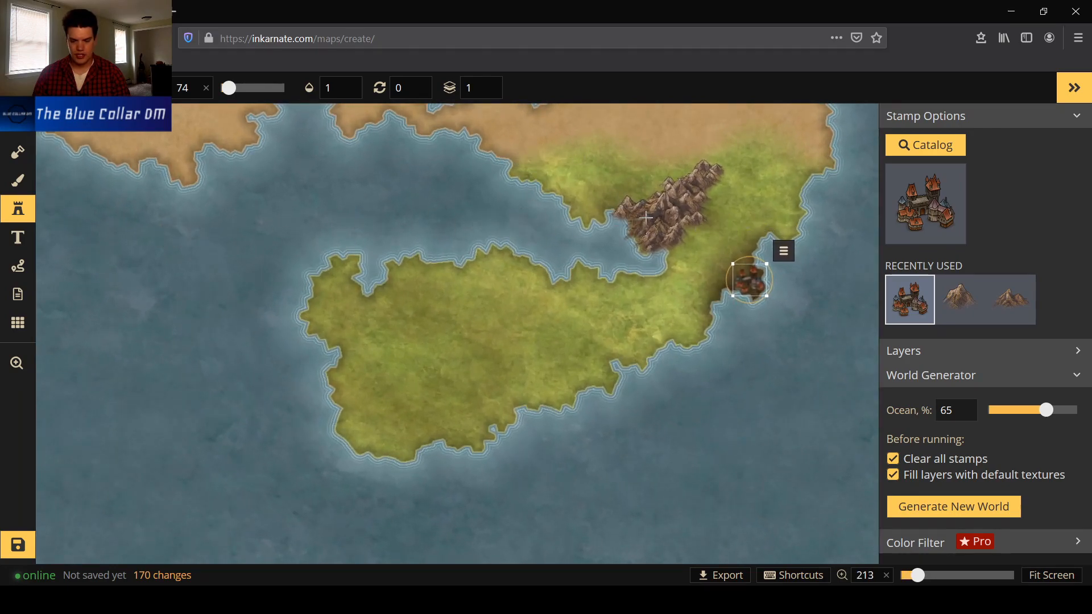
scroll(677, 238, down, 1)
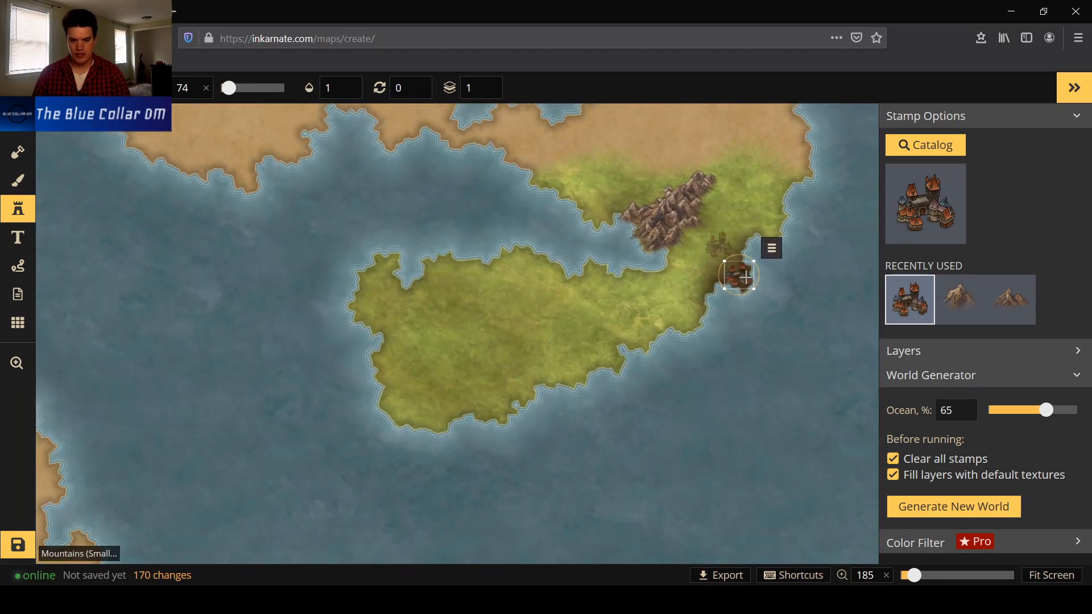
click(18, 134)
scroll(774, 367, up, 1)
scroll(723, 251, up, 2)
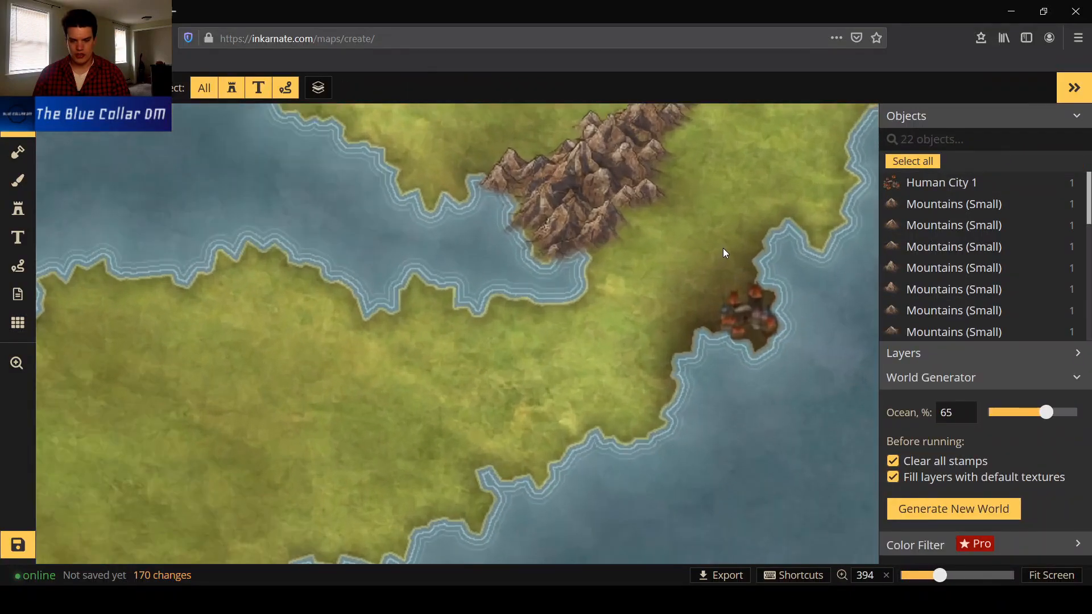
scroll(711, 232, up, 1)
scroll(664, 196, down, 2)
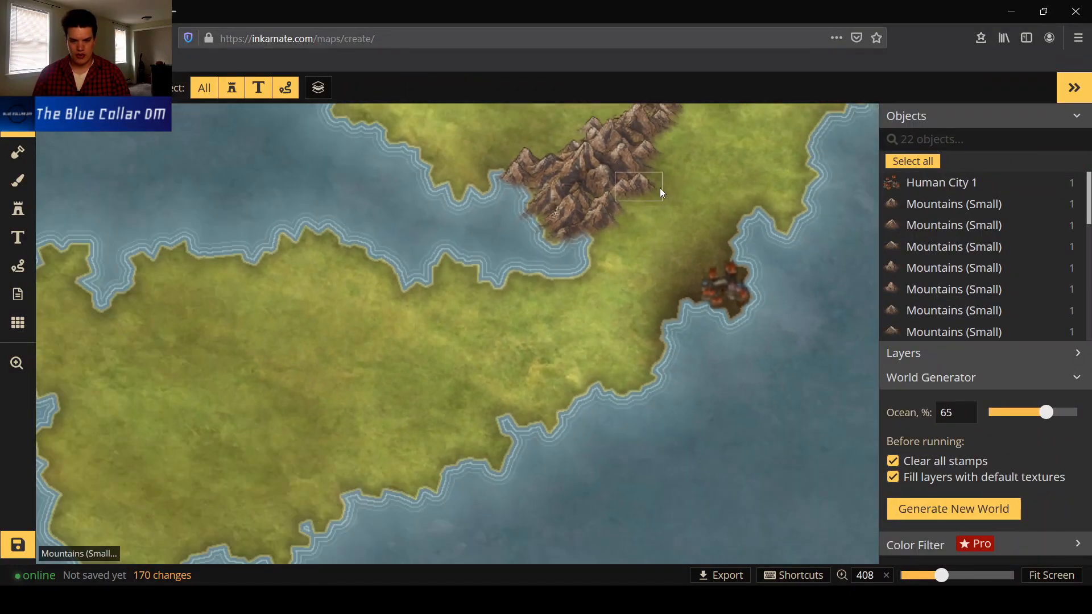
scroll(661, 190, down, 3)
scroll(704, 224, up, 2)
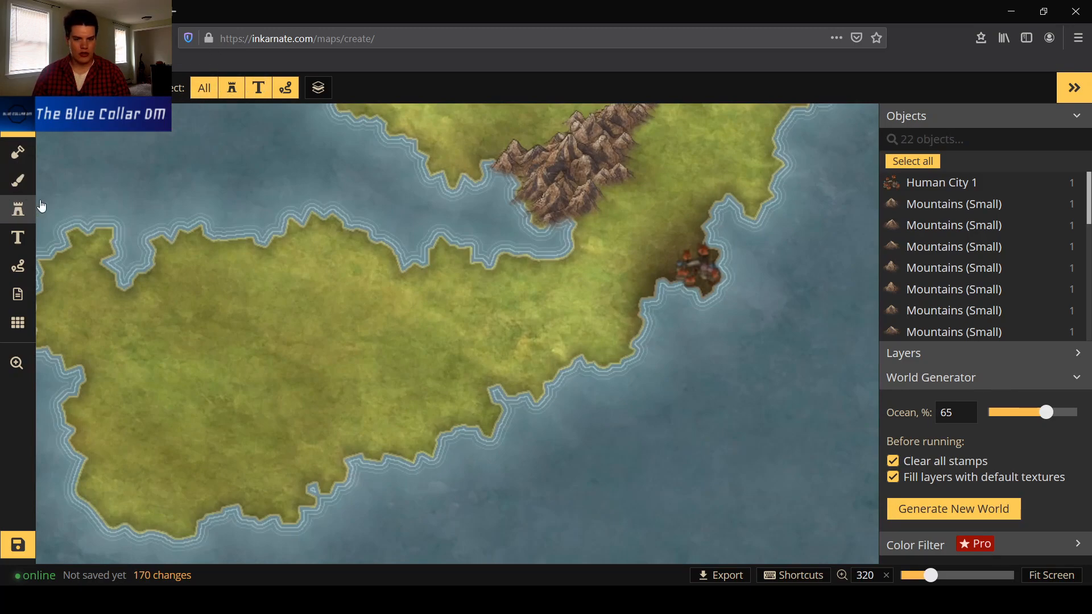
Choose the Deciduous Trees stamp set with 10 variants from the stamp catalog.
click(18, 209)
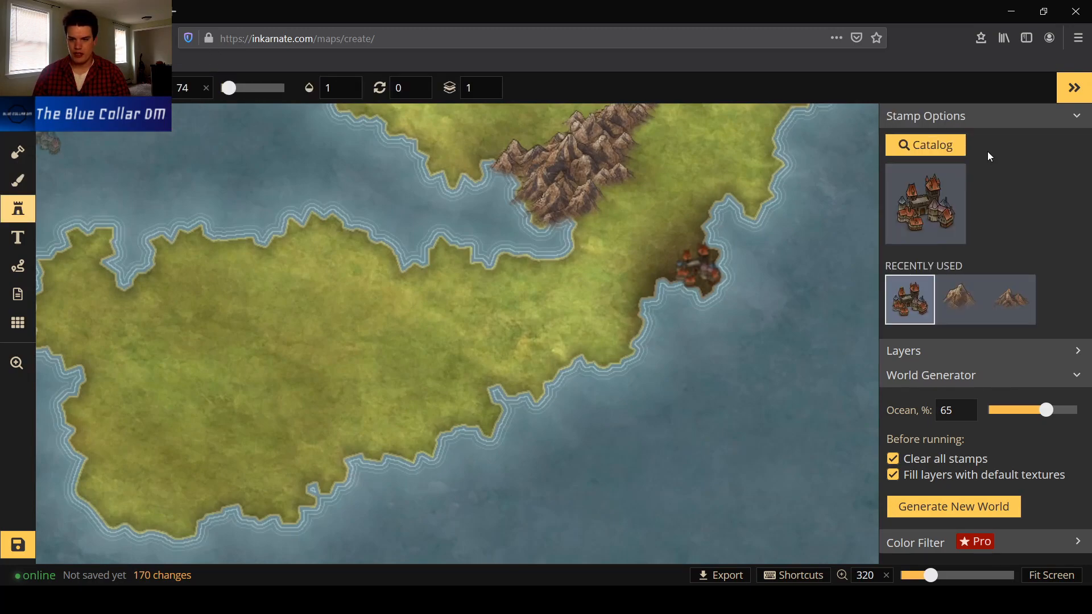
click(925, 145)
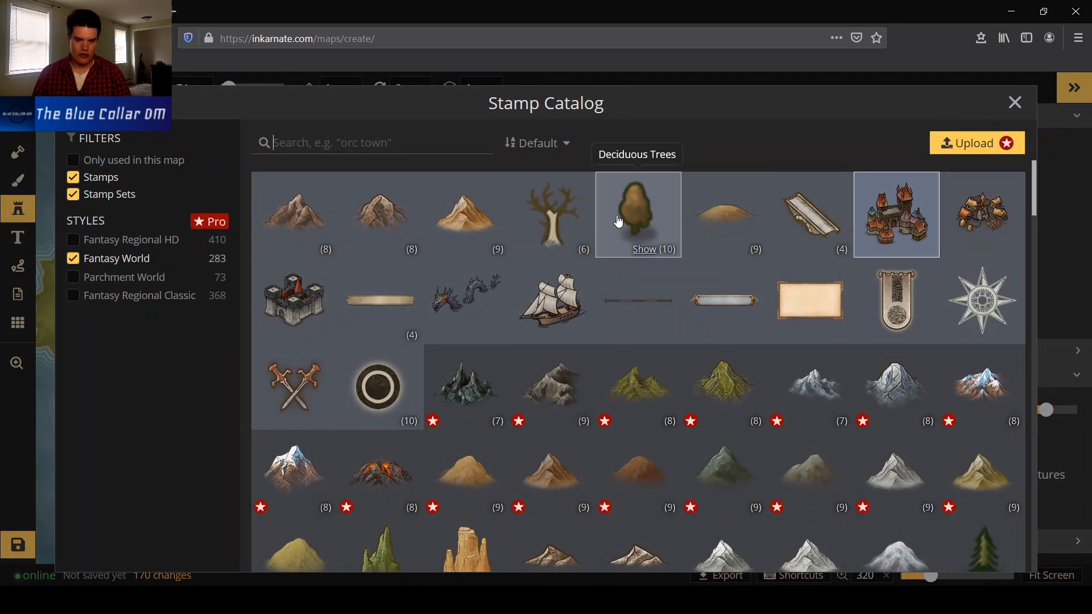
click(636, 214)
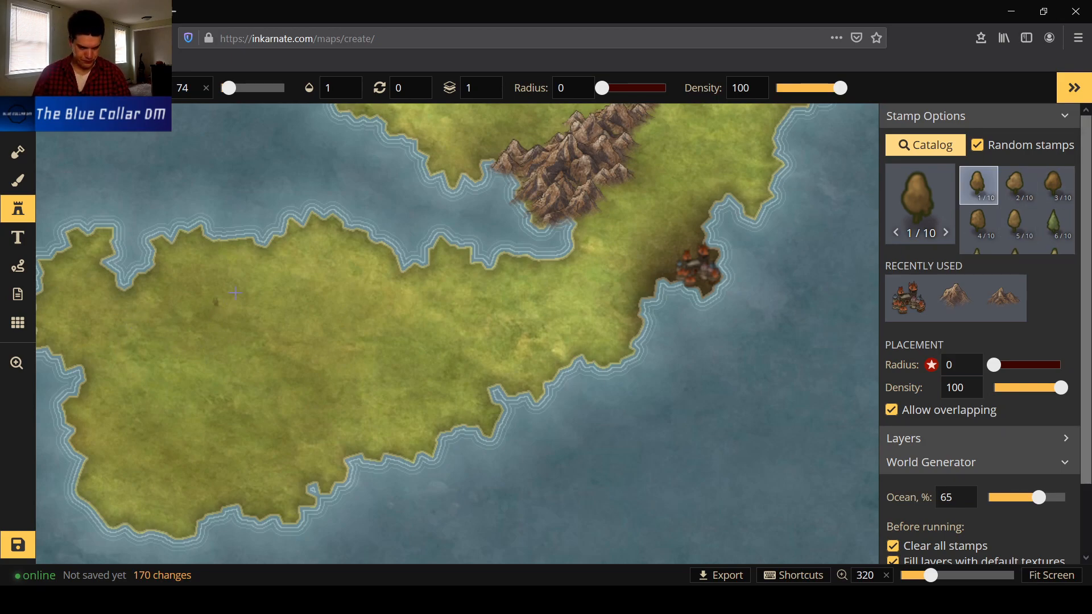
Scatter random Deciduous Trees stamps at size 74 over the western part of the southern peninsula.
mouse_move(242, 305)
mouse_down()
mouse_move(86, 329)
mouse_move(114, 306)
mouse_move(115, 276)
mouse_up()
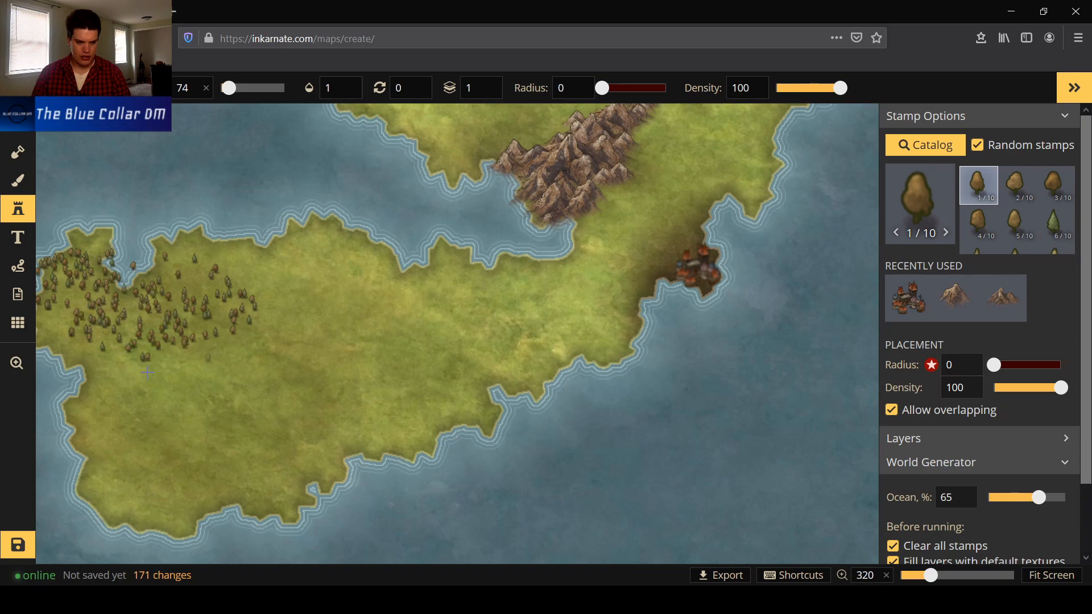
mouse_move(183, 420)
mouse_down()
mouse_move(98, 401)
mouse_move(153, 337)
mouse_move(128, 303)
mouse_move(197, 361)
mouse_move(171, 420)
mouse_move(113, 401)
mouse_move(28, 423)
mouse_move(121, 436)
mouse_move(149, 507)
mouse_up()
mouse_move(258, 454)
mouse_down()
mouse_move(263, 371)
mouse_move(207, 317)
mouse_move(297, 292)
mouse_move(136, 221)
mouse_up()
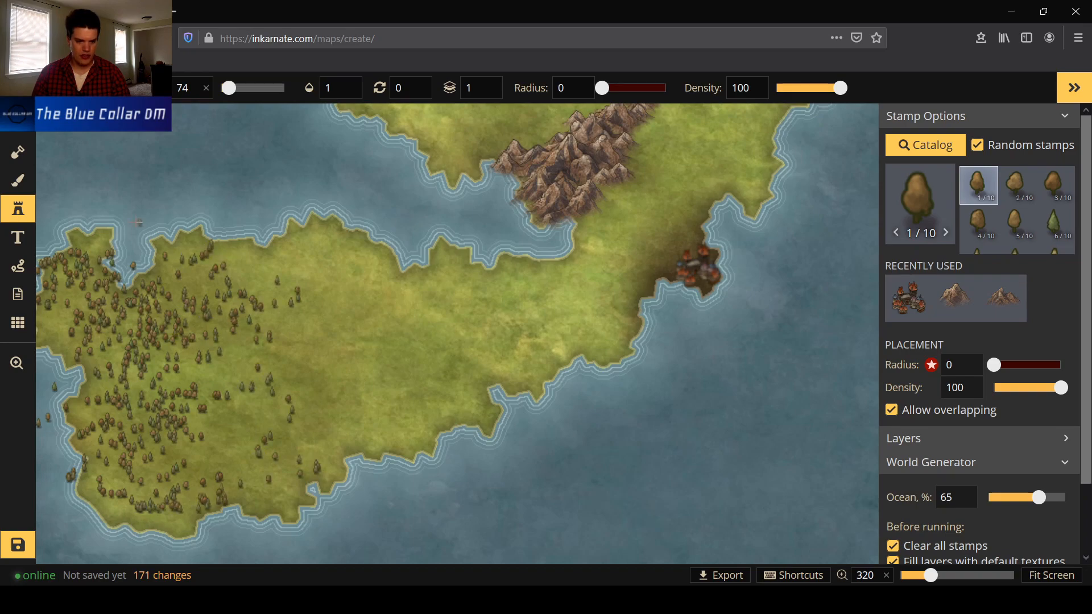
mouse_move(235, 364)
mouse_down()
mouse_move(232, 397)
mouse_move(271, 411)
mouse_up()
mouse_move(249, 489)
mouse_down()
mouse_move(261, 411)
mouse_move(250, 387)
mouse_up()
mouse_move(227, 350)
mouse_down()
mouse_move(237, 404)
mouse_move(189, 435)
mouse_up()
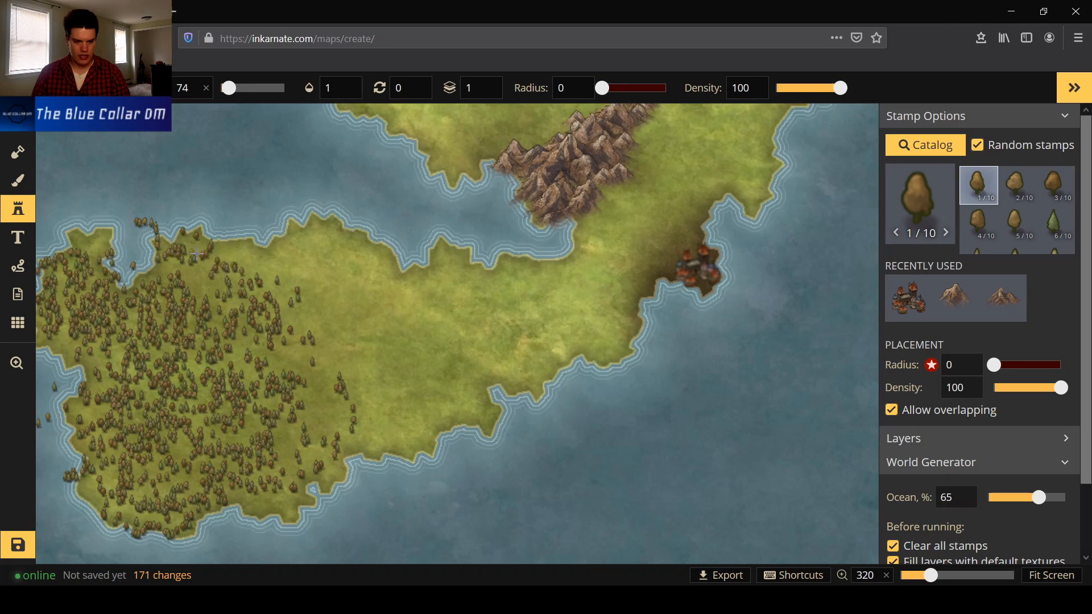
Extend the forest eastward to the middle of the peninsula, filling gaps up to its northern and southern coasts.
mouse_move(254, 266)
mouse_down()
mouse_move(279, 273)
mouse_move(219, 345)
mouse_move(266, 314)
mouse_move(293, 323)
mouse_move(248, 335)
mouse_move(329, 368)
mouse_move(311, 395)
mouse_up()
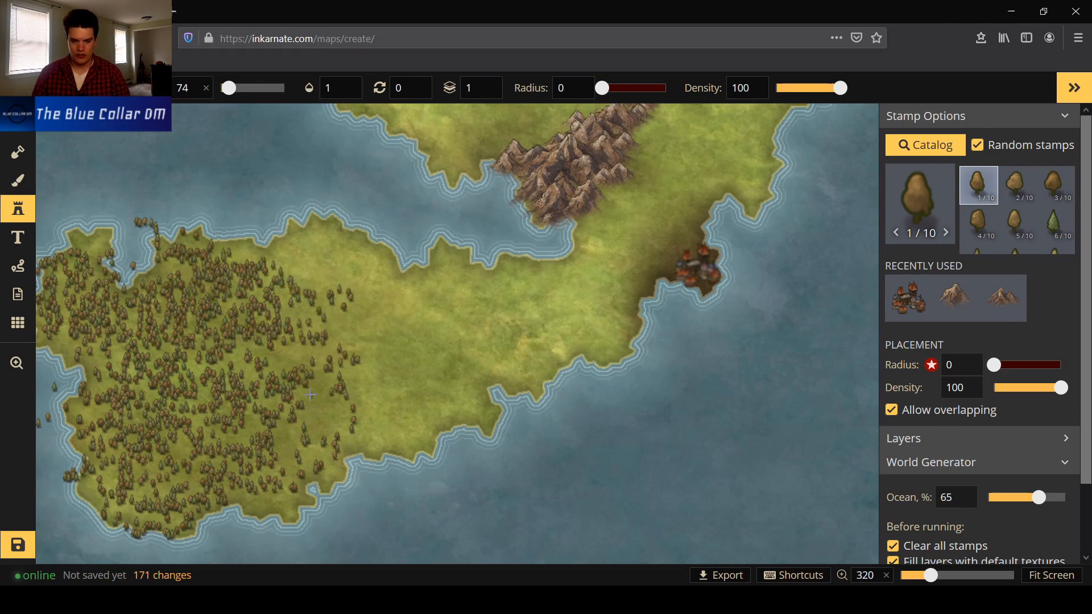
mouse_move(291, 441)
mouse_down()
mouse_move(274, 495)
mouse_move(292, 509)
mouse_move(260, 500)
mouse_move(275, 458)
mouse_move(277, 473)
mouse_move(323, 480)
mouse_move(371, 427)
mouse_up()
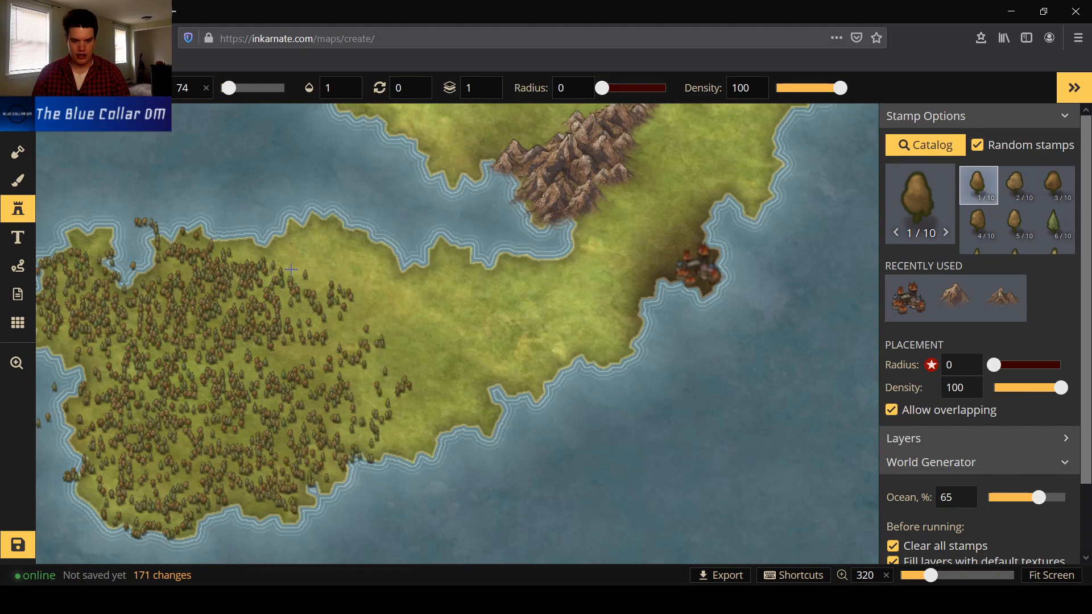
drag(271, 269, 258, 260)
mouse_move(403, 379)
mouse_down()
mouse_move(325, 420)
mouse_move(385, 448)
mouse_up()
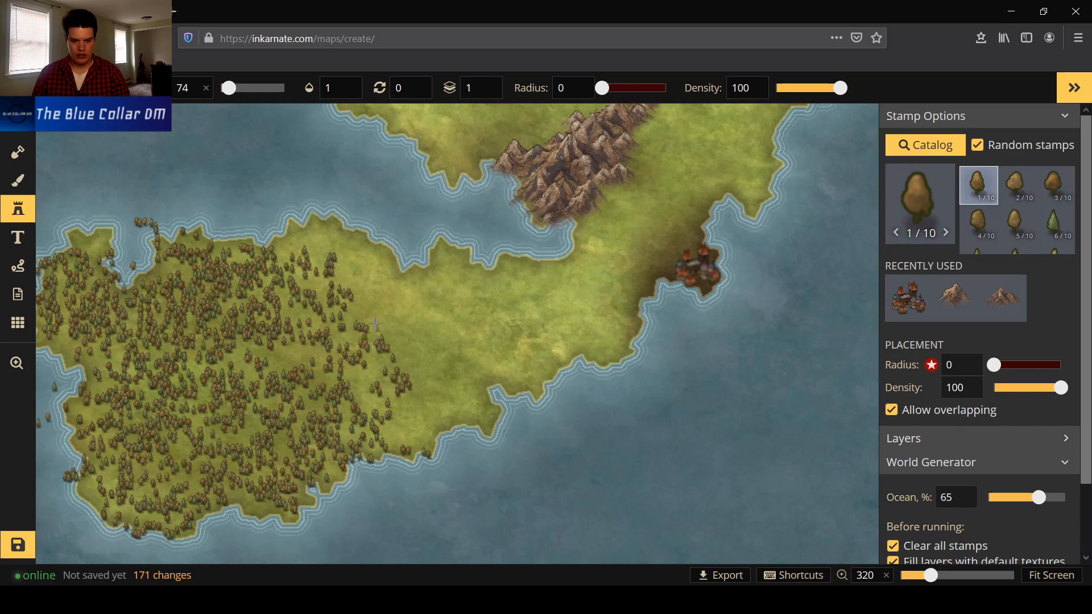
mouse_move(376, 324)
mouse_down()
mouse_move(355, 290)
mouse_move(359, 267)
mouse_up()
drag(306, 228, 265, 292)
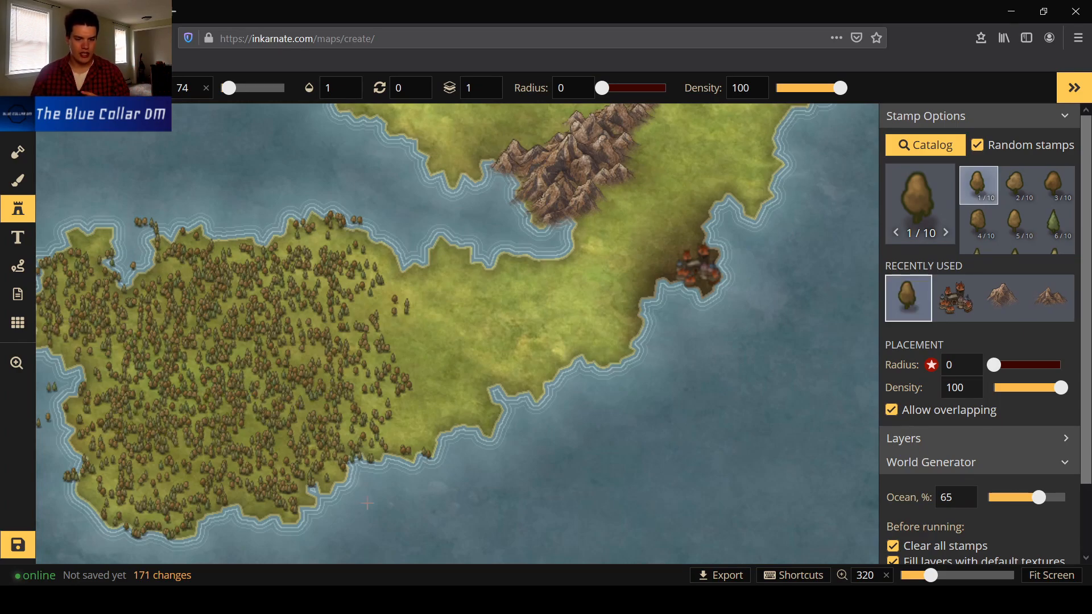
Delete the stray tree stamps standing in the sea along the forest's western coast using the Select tool.
click(16, 367)
drag(69, 387, 348, 359)
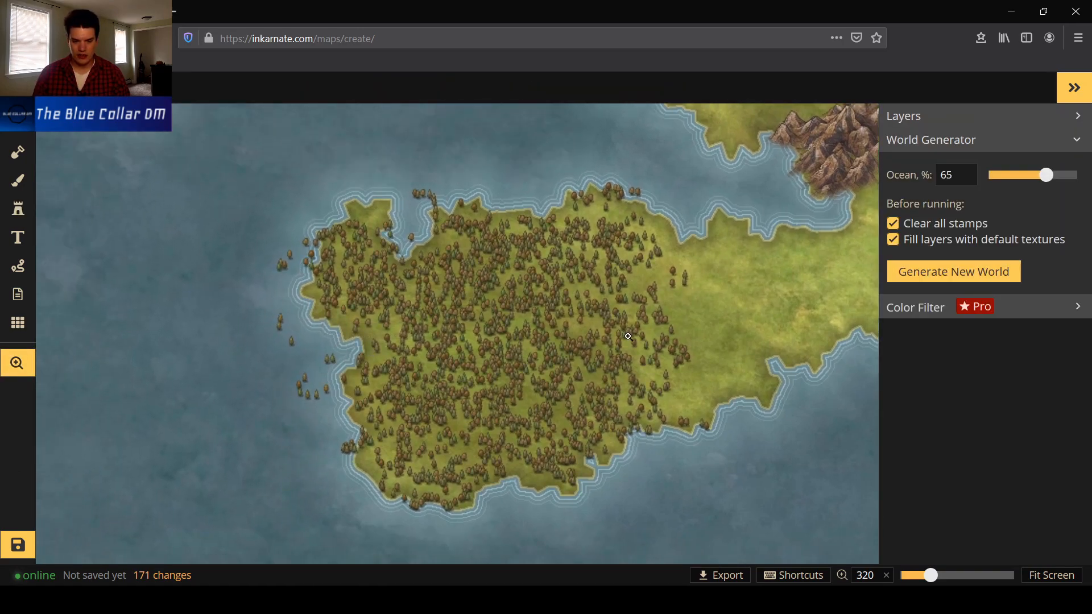
click(28, 127)
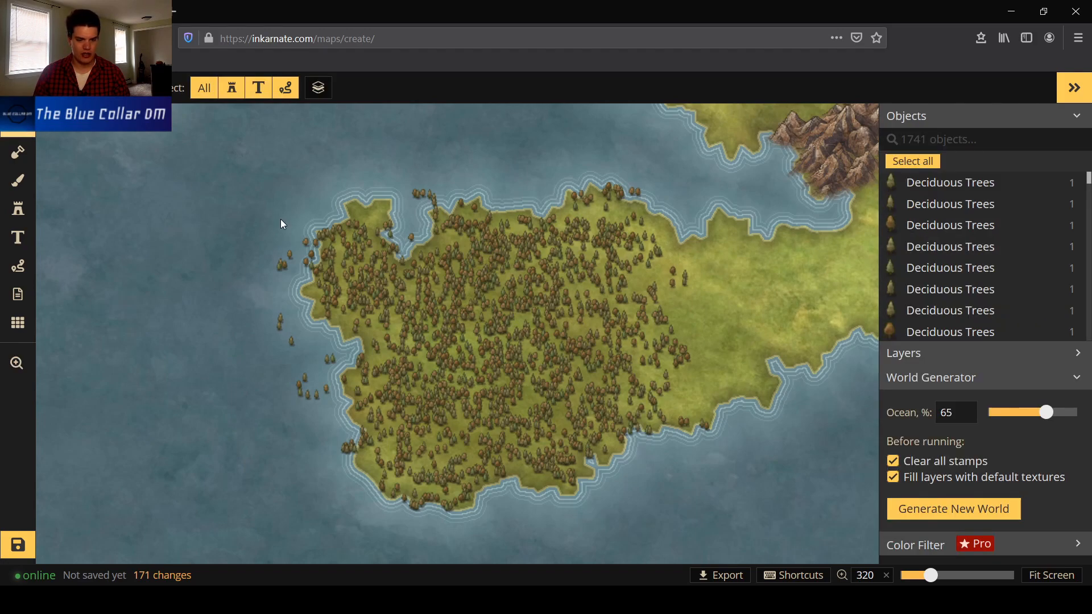
drag(309, 268, 313, 273)
click(253, 209)
key(Delete)
drag(191, 268, 307, 369)
key(Delete)
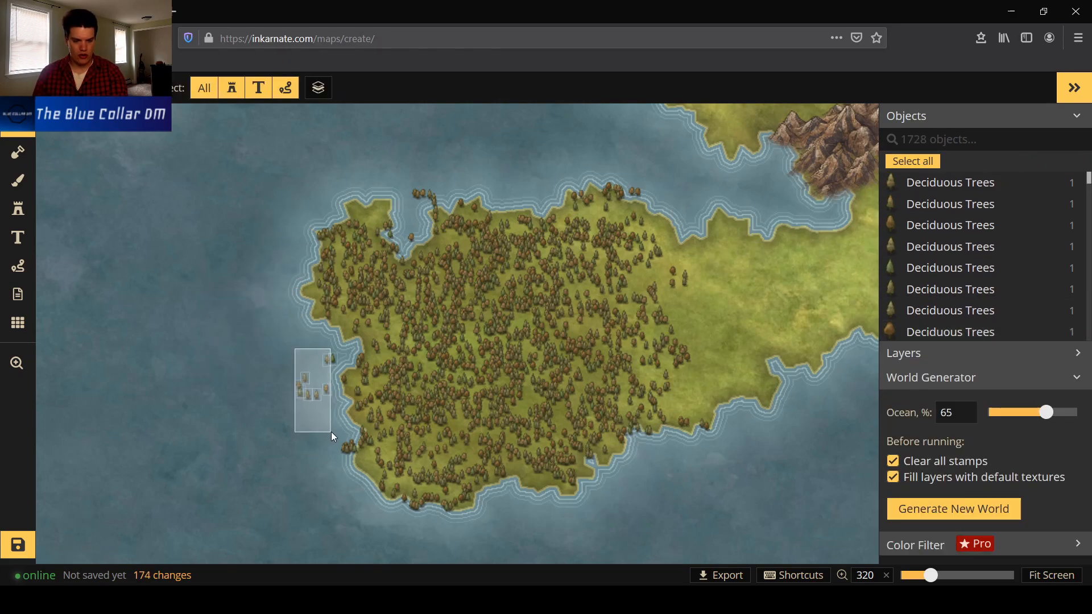
drag(331, 432, 332, 429)
key(Delete)
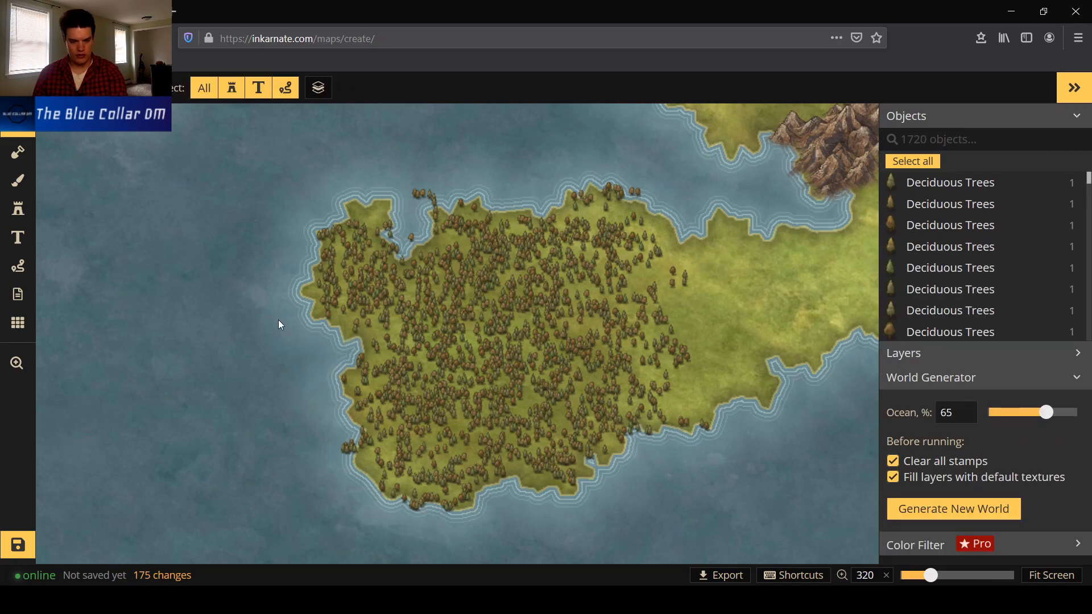
drag(334, 442, 350, 470)
key(Delete)
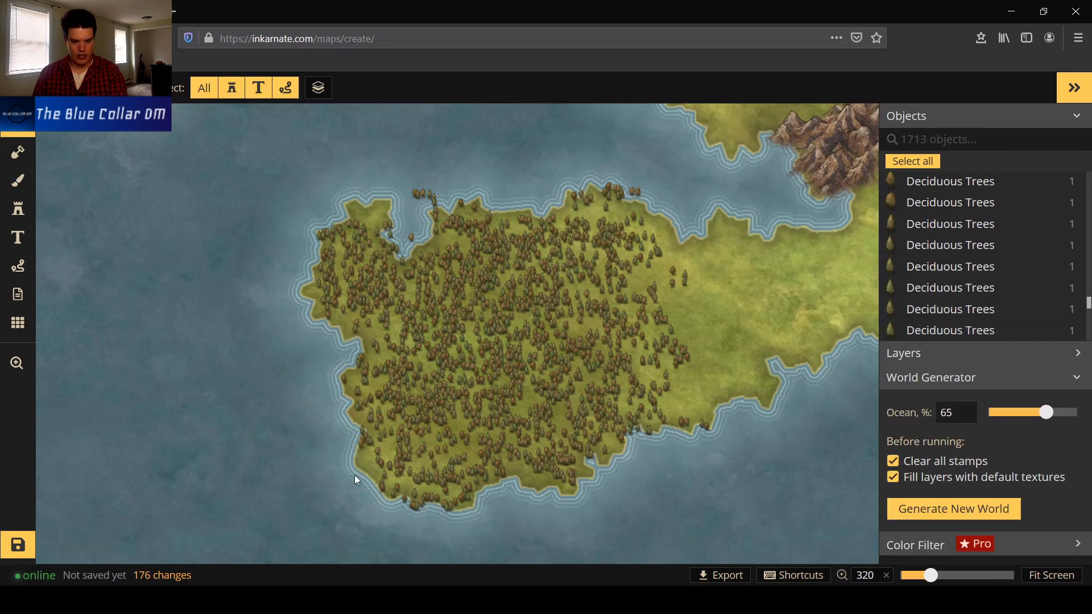
Delete the individual trees overhanging the shoreline at the forest's southwestern tip.
click(421, 507)
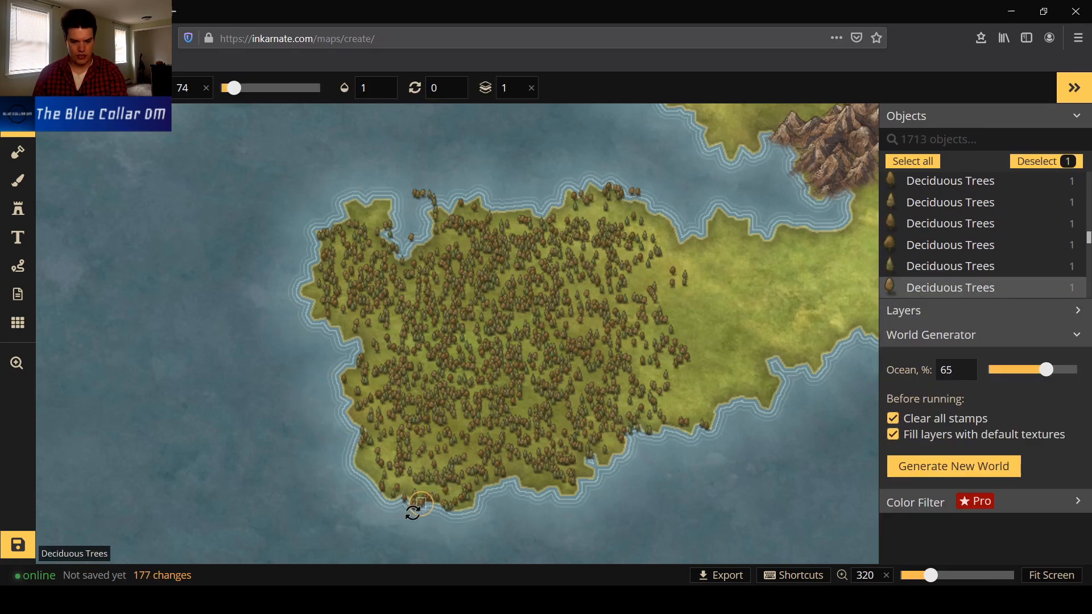
key(Delete)
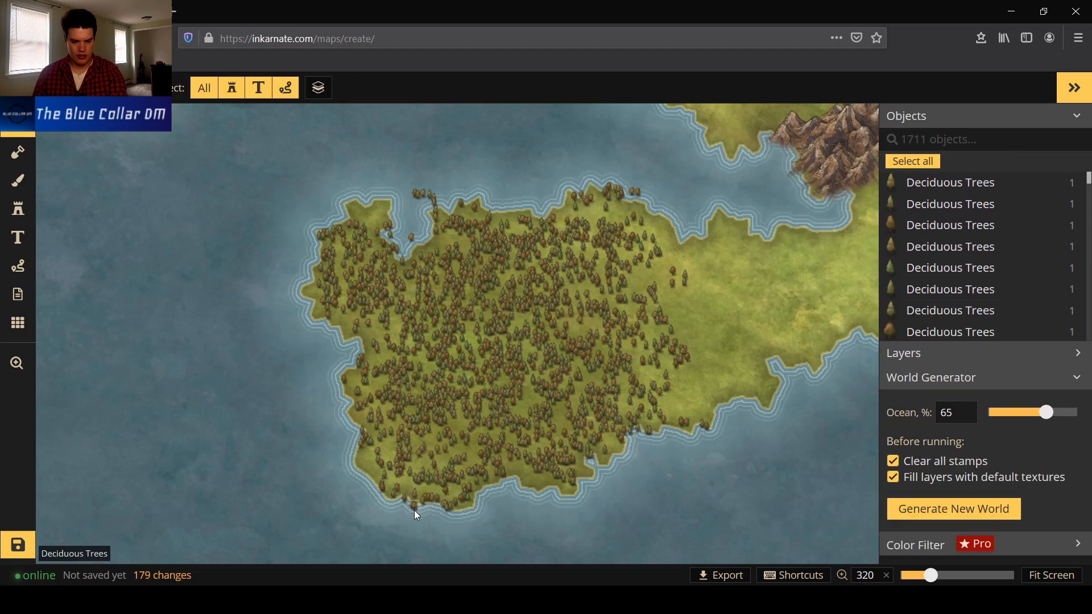
click(415, 510)
key(Delete)
click(413, 507)
key(Delete)
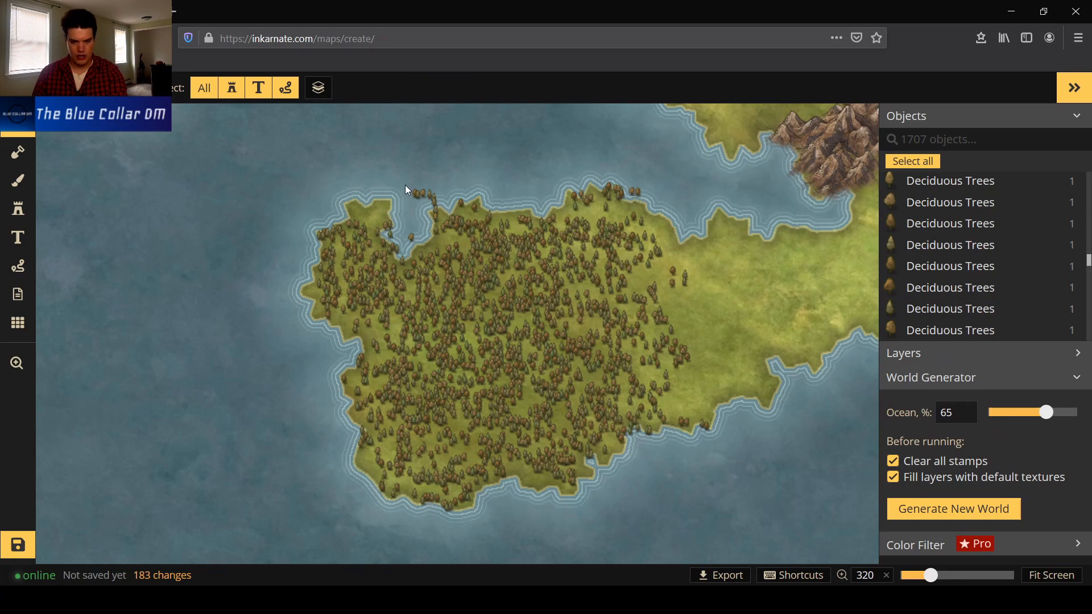
Delete the stray trees in and above the northwestern inlet and those in the water off the northern coast.
drag(425, 190, 446, 208)
key(Delete)
click(412, 236)
key(Delete)
click(405, 237)
key(Delete)
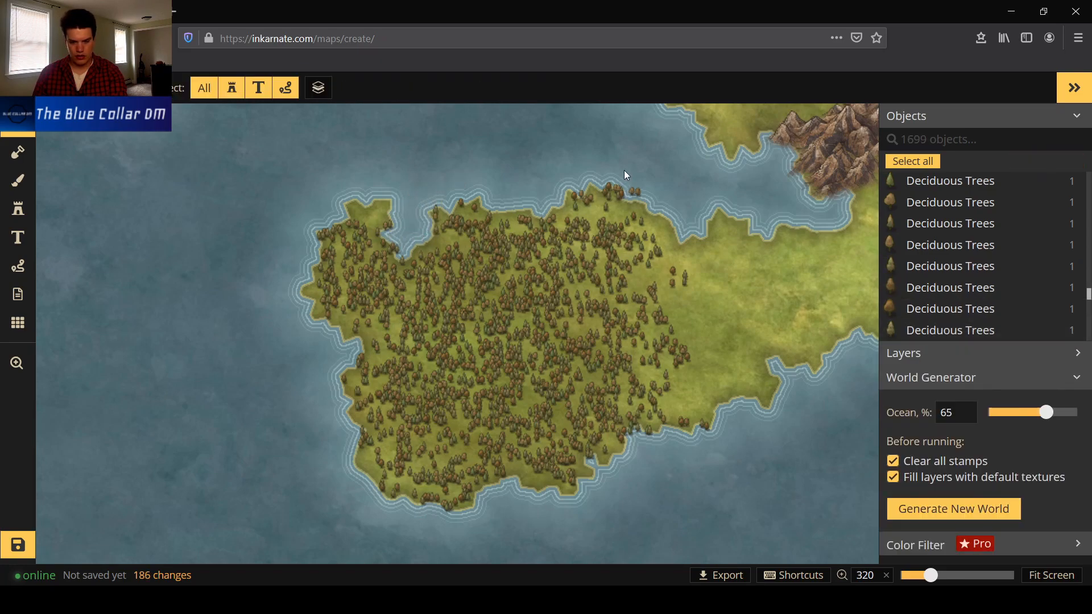
drag(645, 200, 645, 200)
key(Delete)
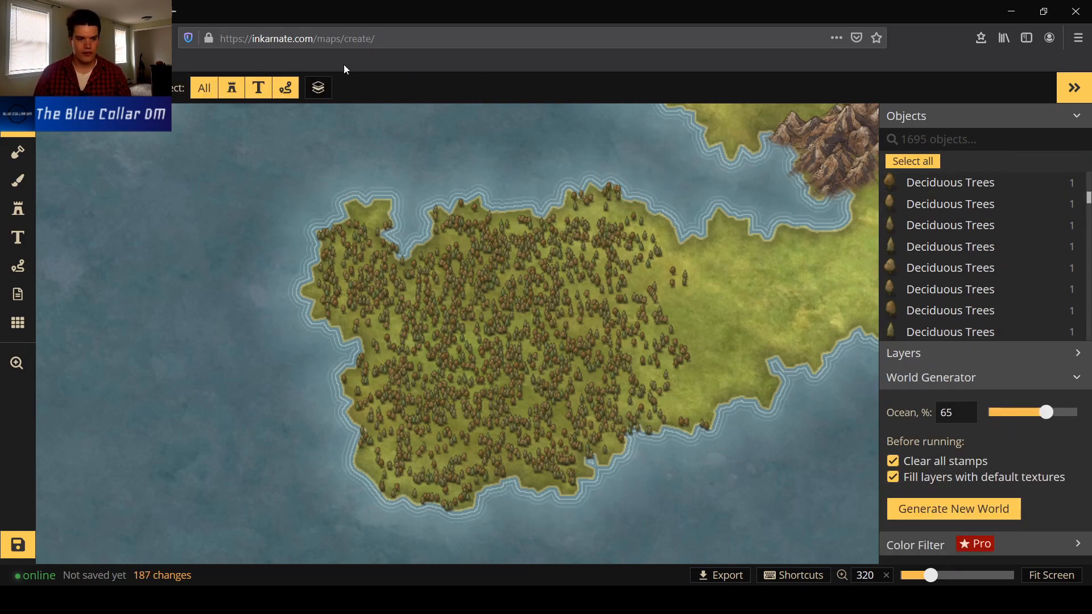
Examine the cleaned-up forest against the rest of the peninsula, both close up and from farther out.
click(17, 363)
drag(760, 220, 573, 277)
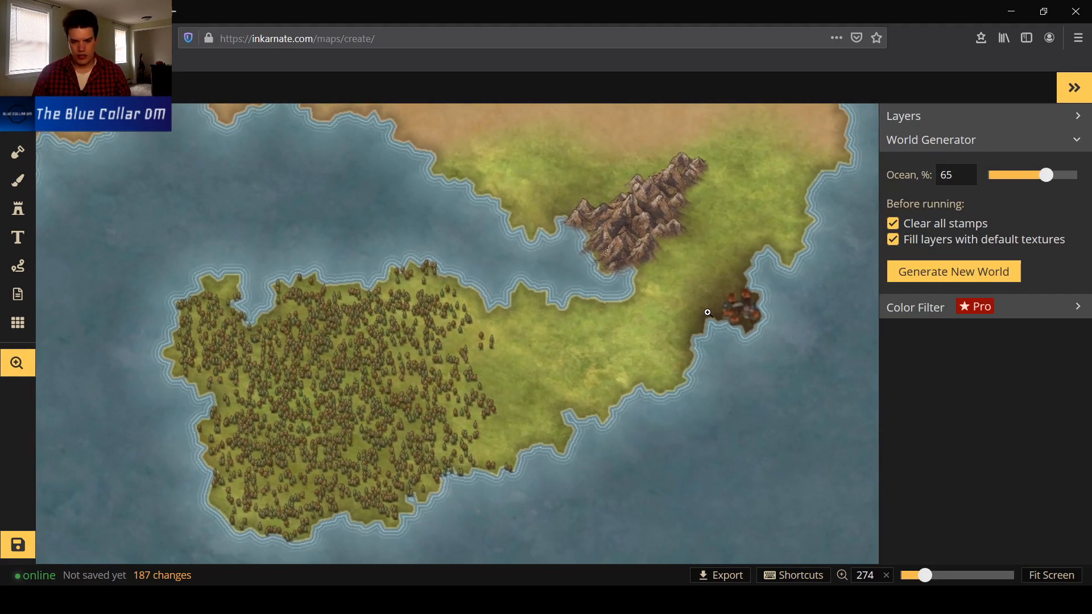
scroll(504, 262, up, 1)
drag(519, 446, 544, 303)
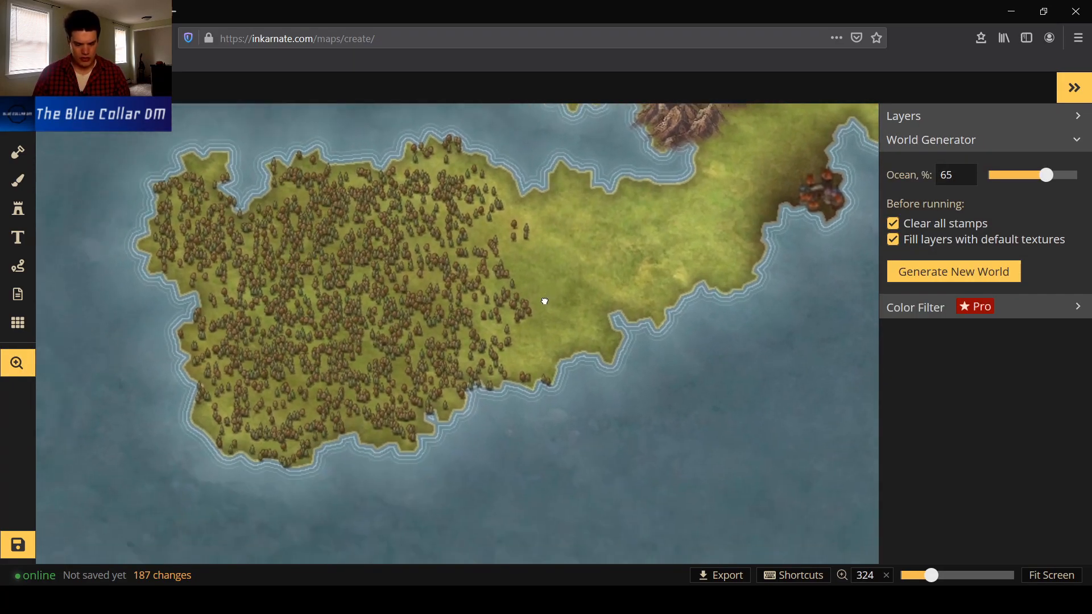
scroll(386, 299, up, 1)
scroll(387, 299, down, 2)
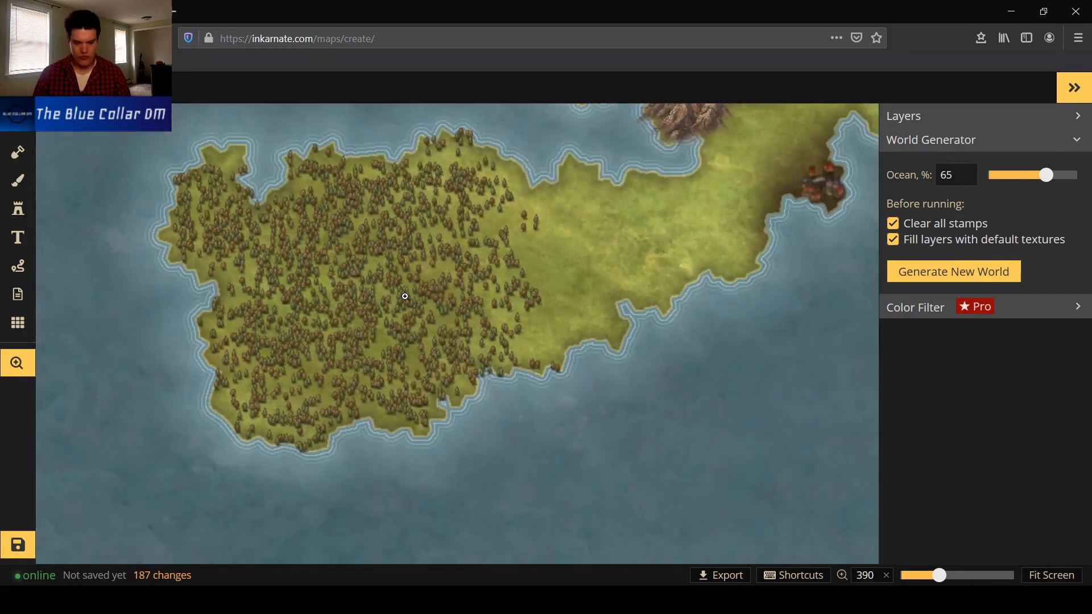
scroll(407, 293, up, 1)
scroll(409, 297, down, 3)
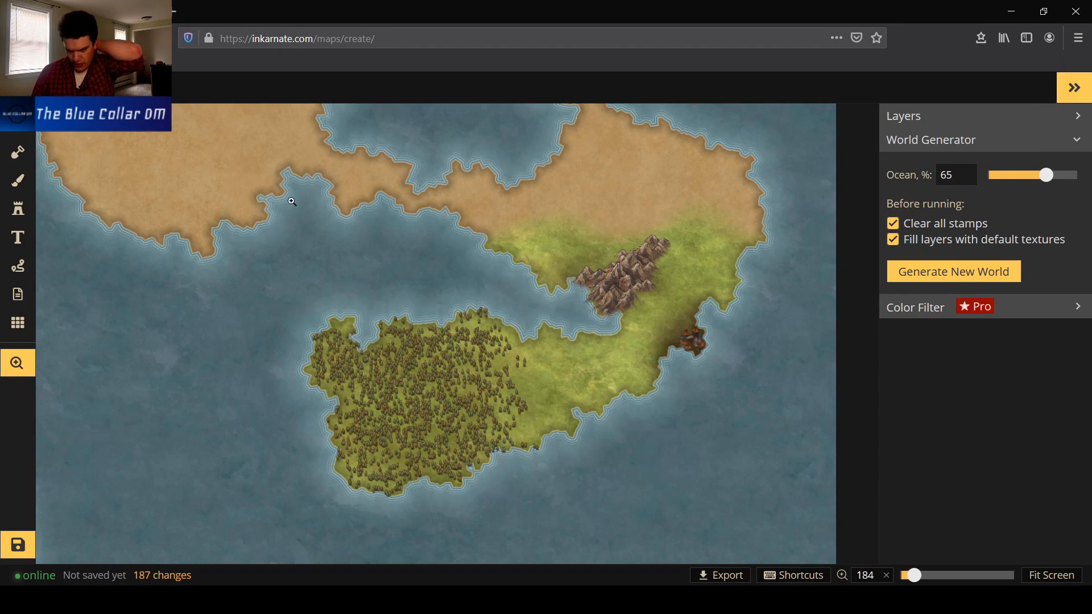
click(27, 134)
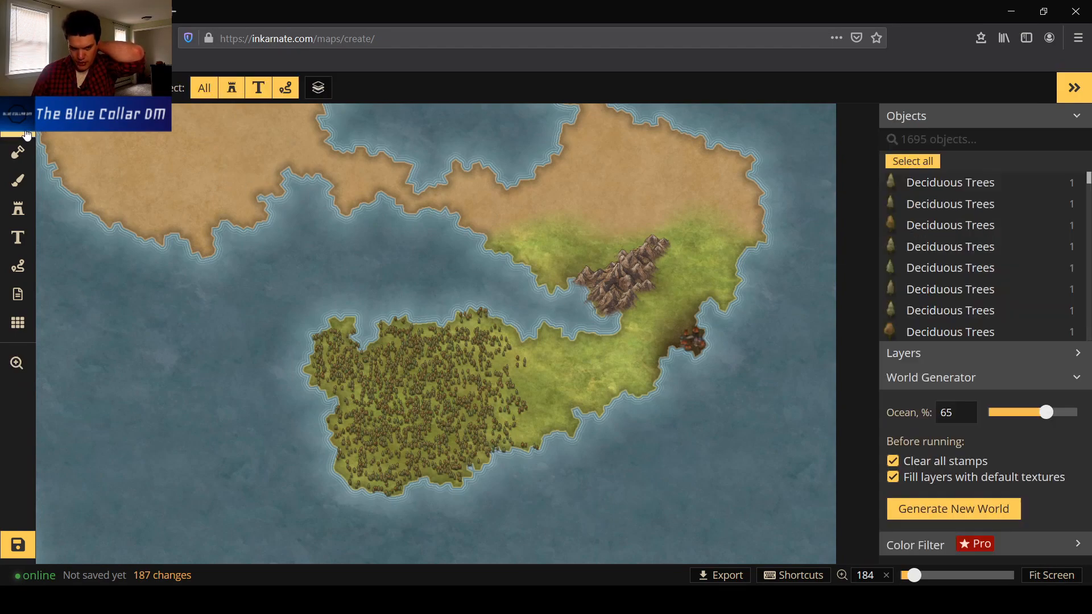
Choose the sailing ship stamp from the stamp catalog and place it at size 33 in the water beside the southeastern city.
click(18, 212)
scroll(500, 264, down, 2)
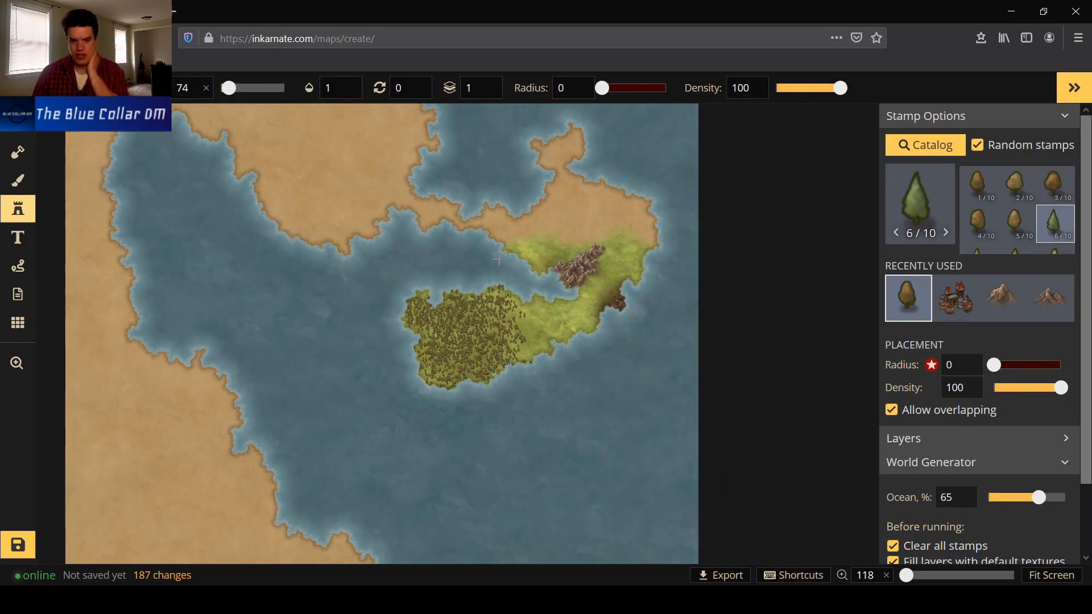
scroll(501, 264, down, 1)
scroll(514, 277, up, 4)
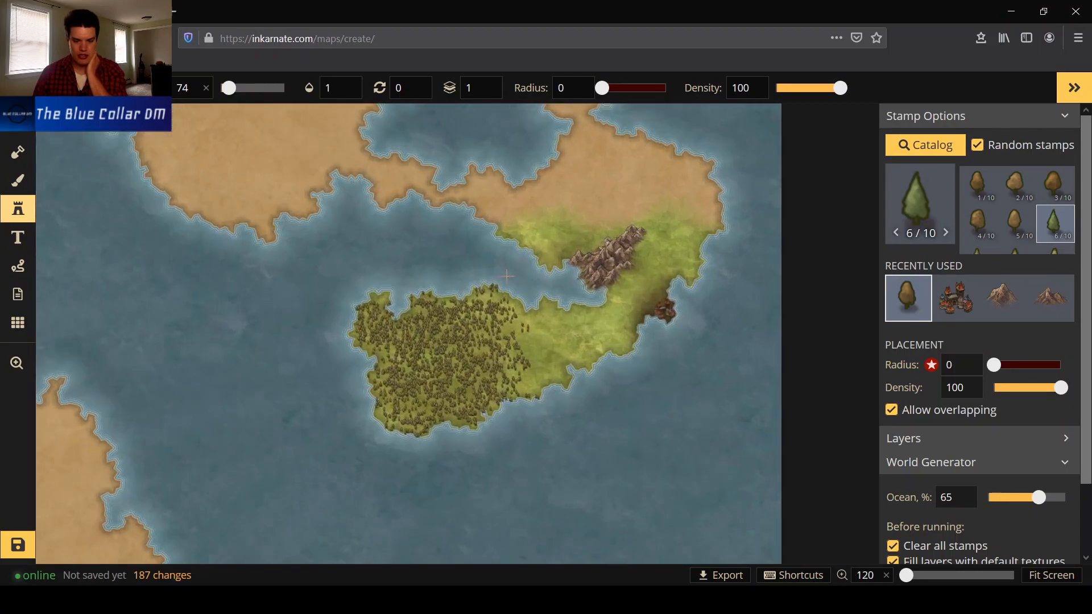
click(924, 144)
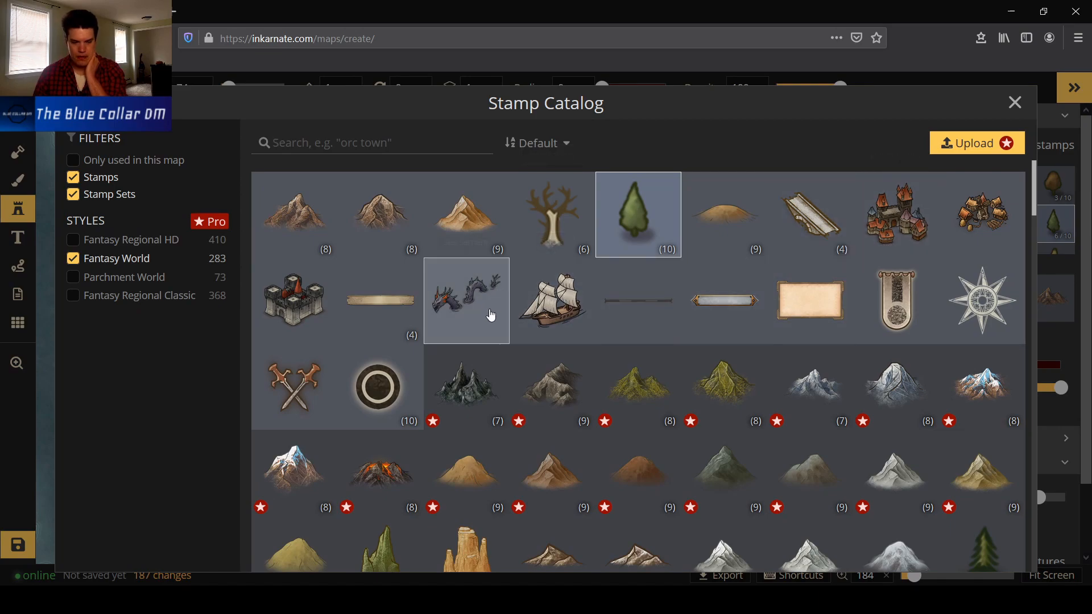
click(562, 301)
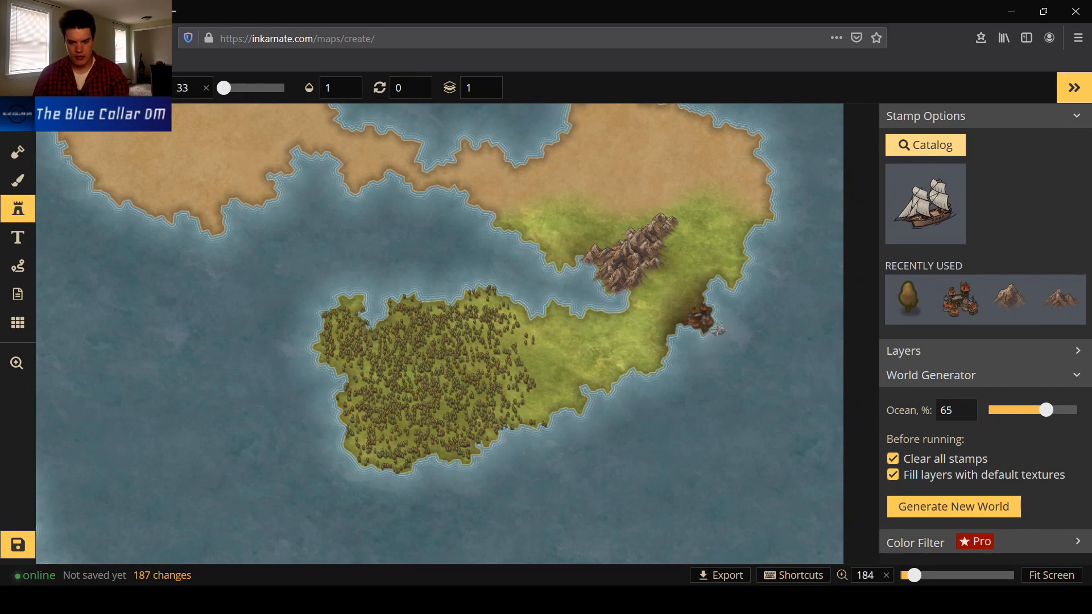
click(717, 329)
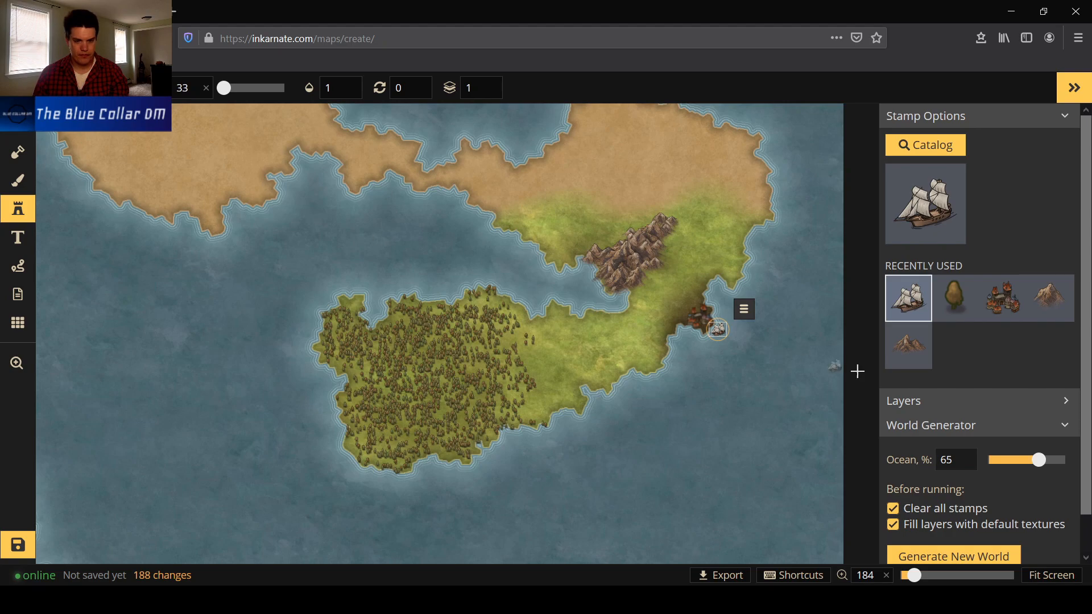
scroll(683, 273, up, 5)
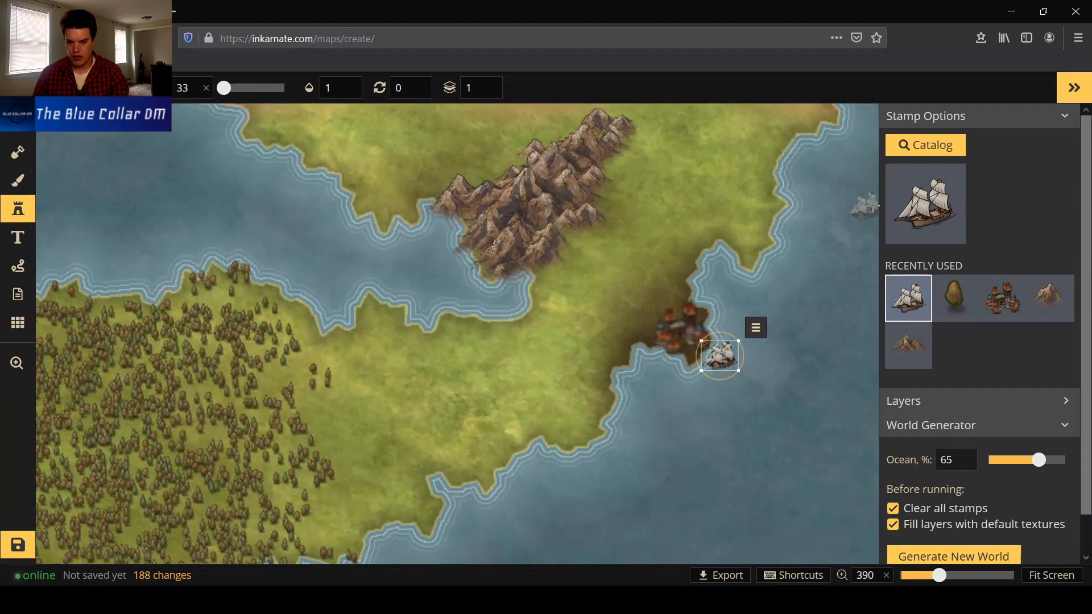
scroll(620, 352, down, 2)
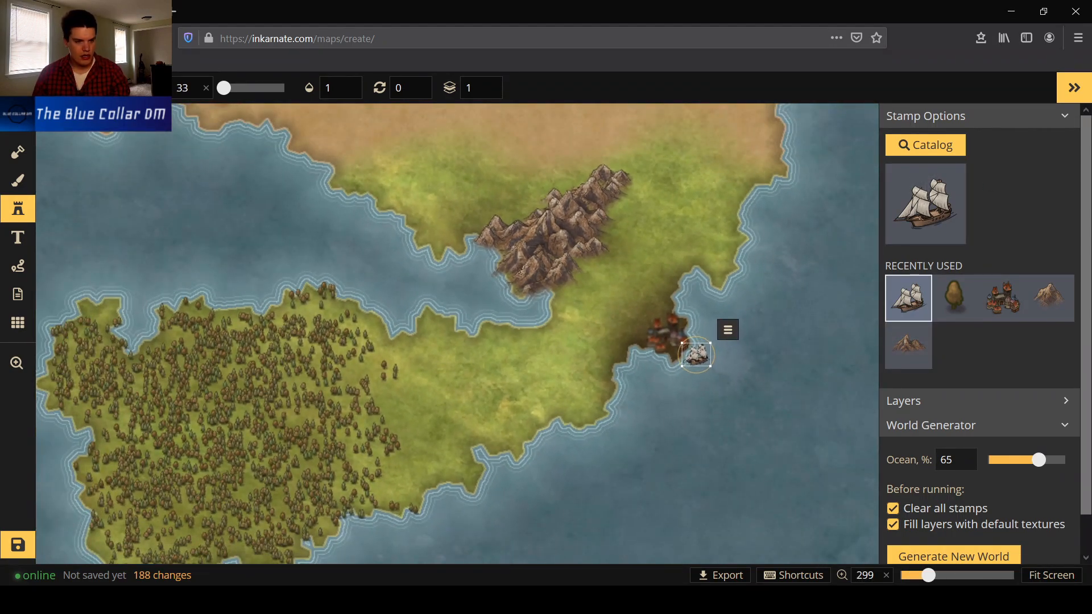
Choose the sea serpent stamp from the catalog and place it at size 71 in the open ocean southeast of the city.
click(929, 193)
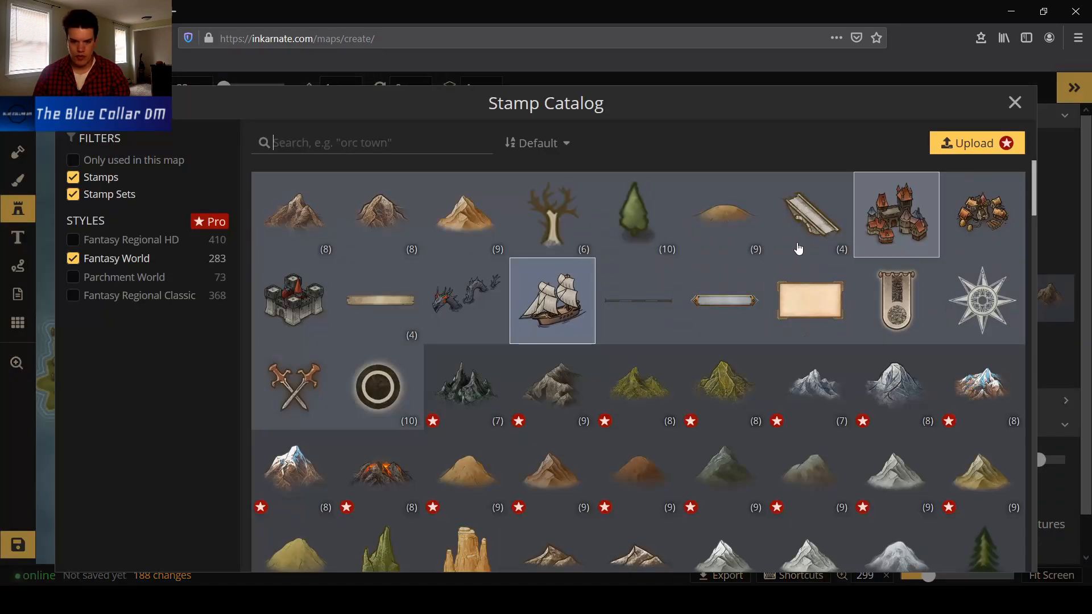
click(449, 309)
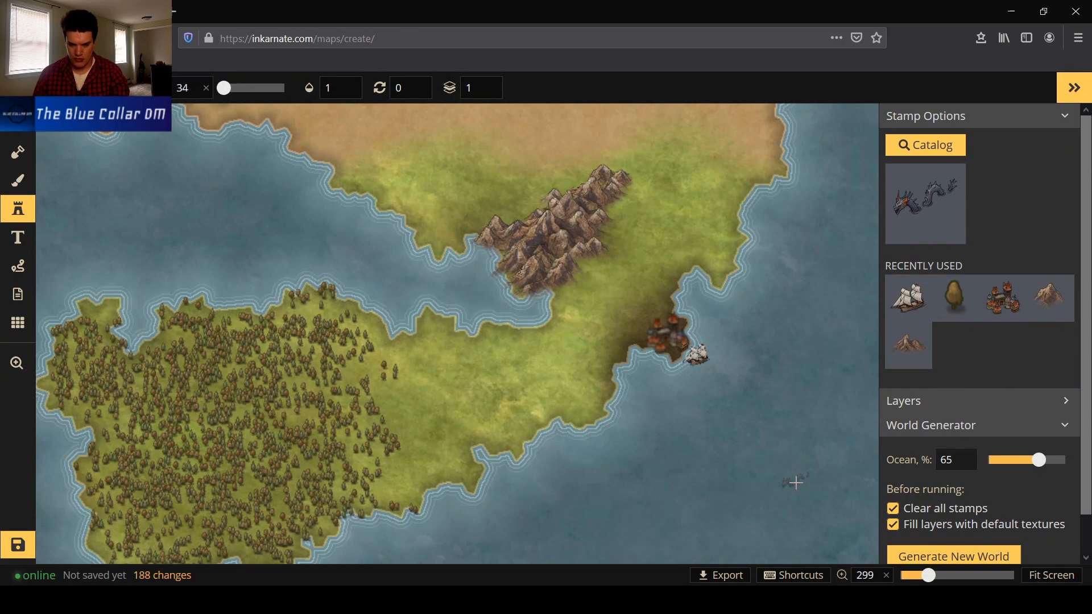
scroll(819, 498, up, 3)
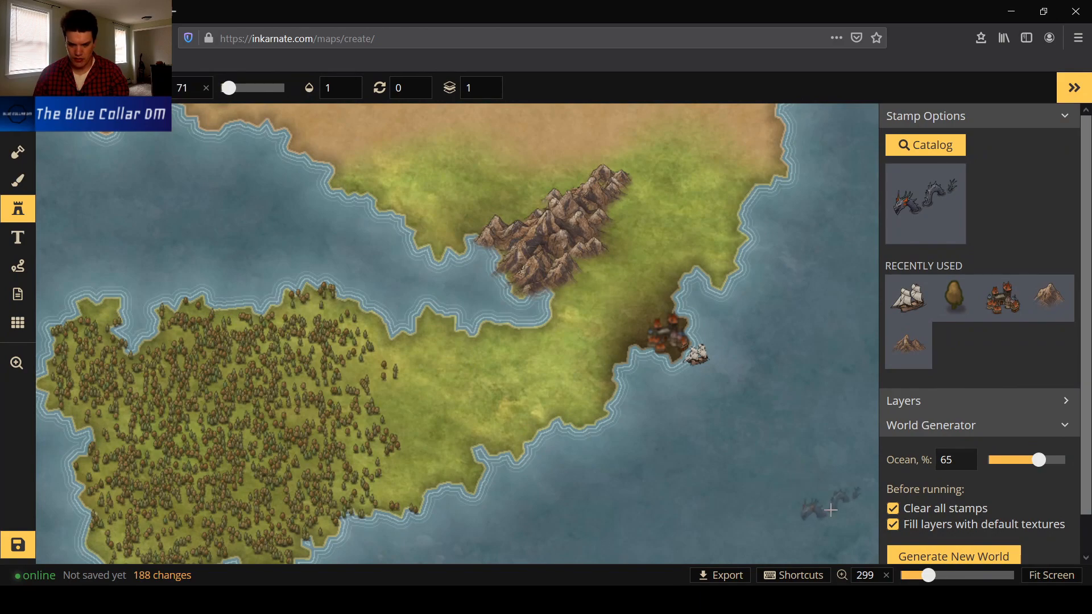
click(831, 511)
scroll(557, 310, down, 4)
scroll(569, 307, up, 3)
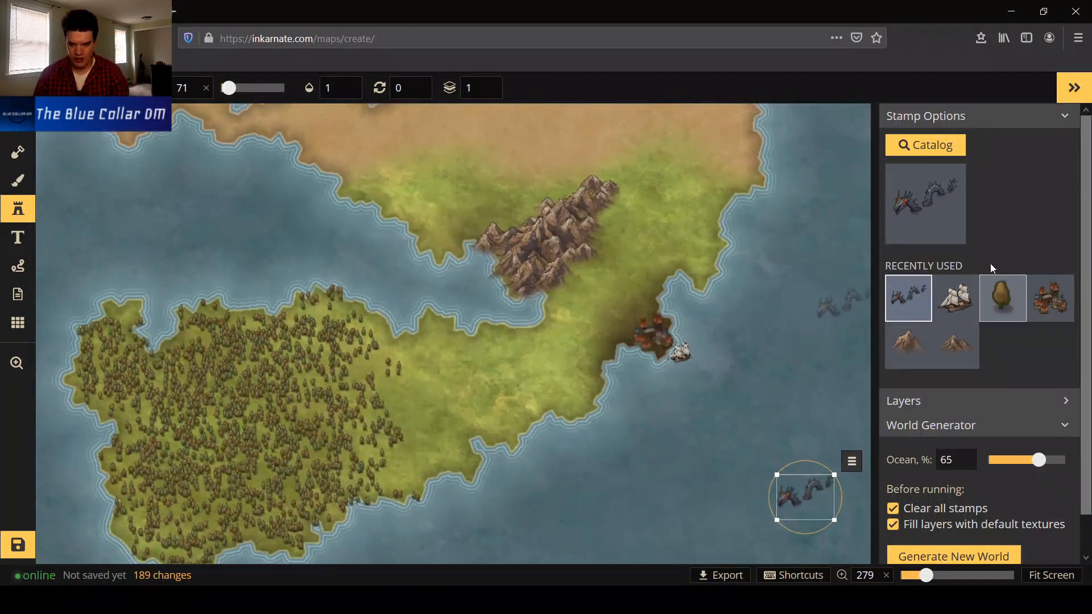
Choose the light compass stamp from the catalog and place it at size 71 in the map's southeastern ocean corner.
click(950, 149)
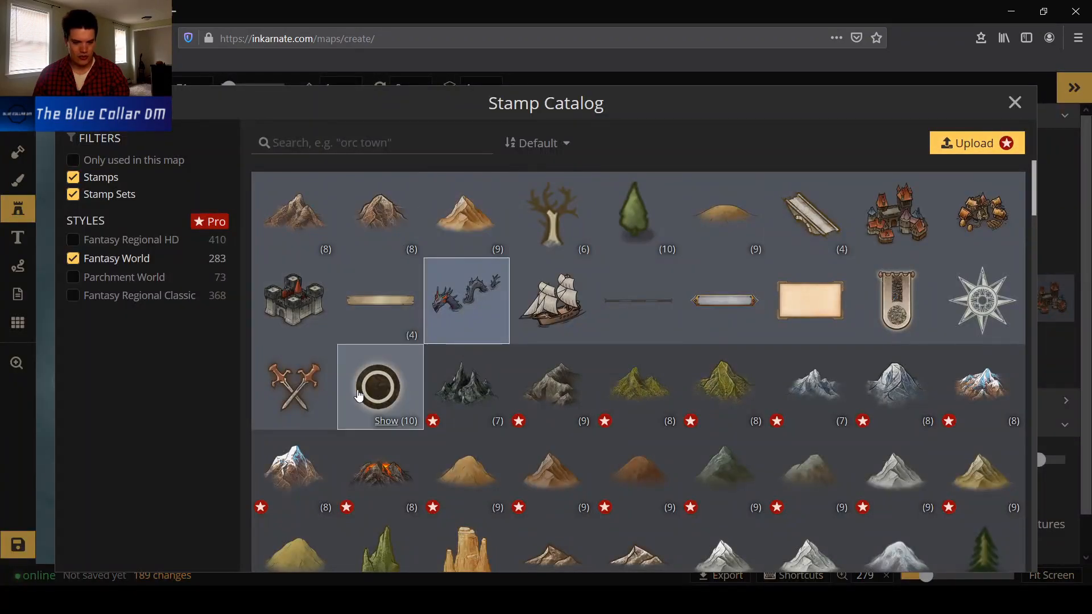
click(982, 302)
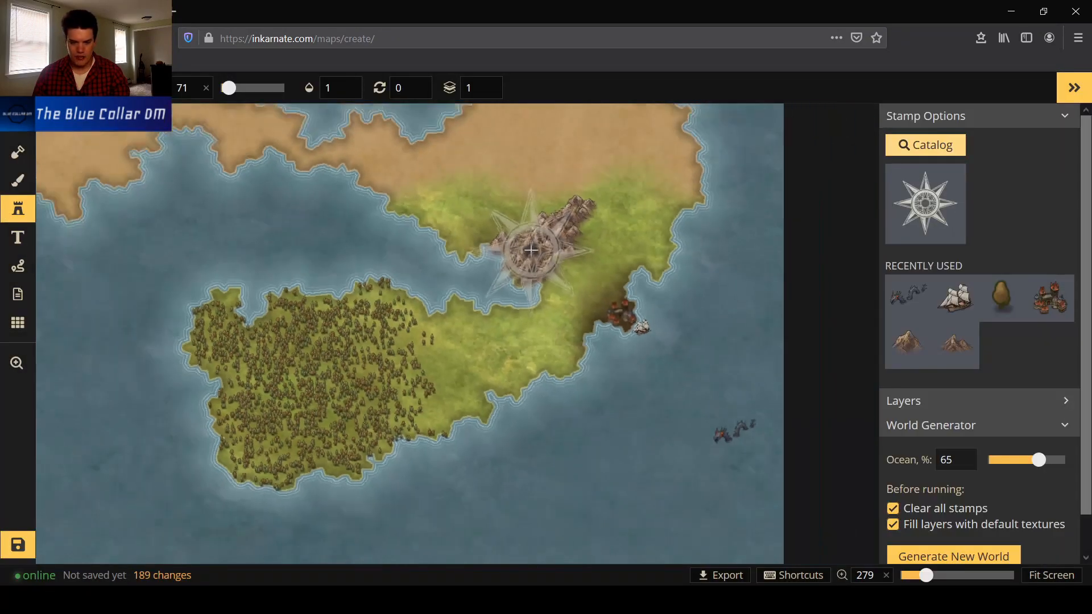
scroll(530, 251, down, 8)
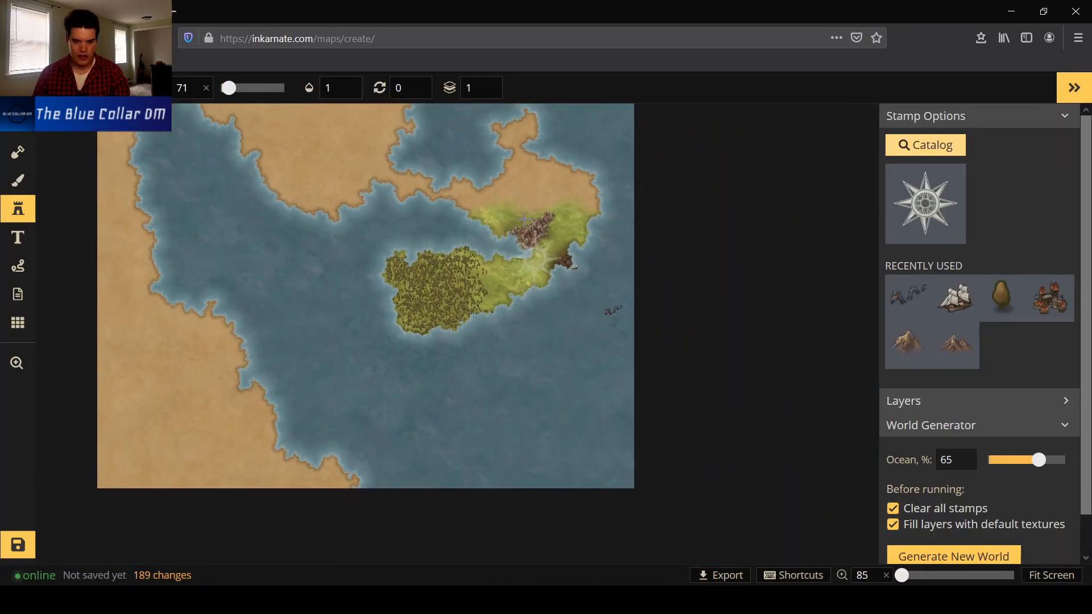
click(602, 460)
scroll(569, 240, up, 1)
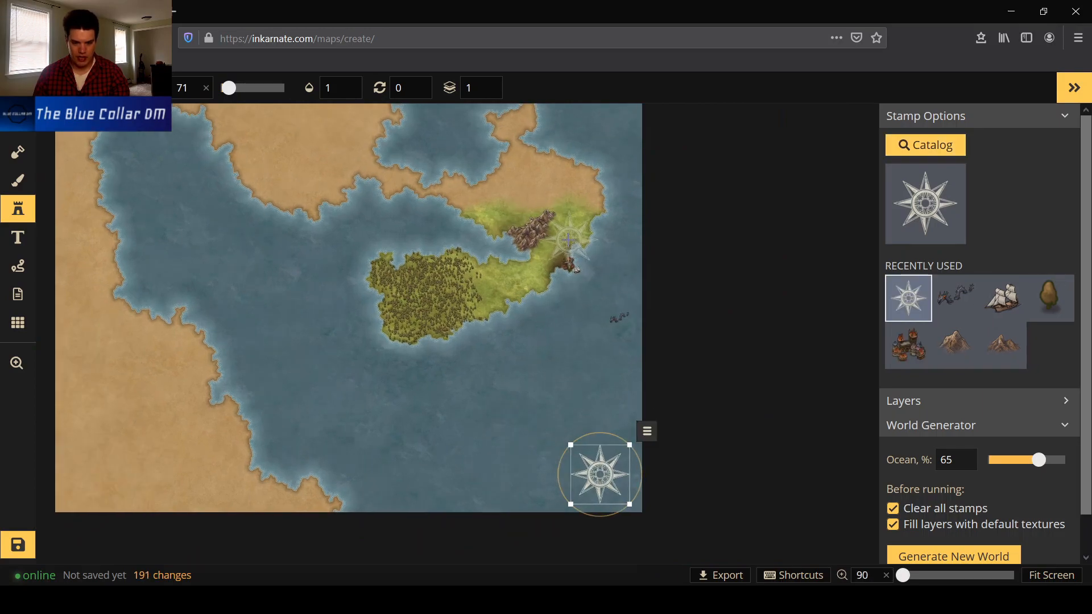
Choose the Farm stamp from the catalog and place two at size 34, one north and one west of the coastal city.
click(925, 145)
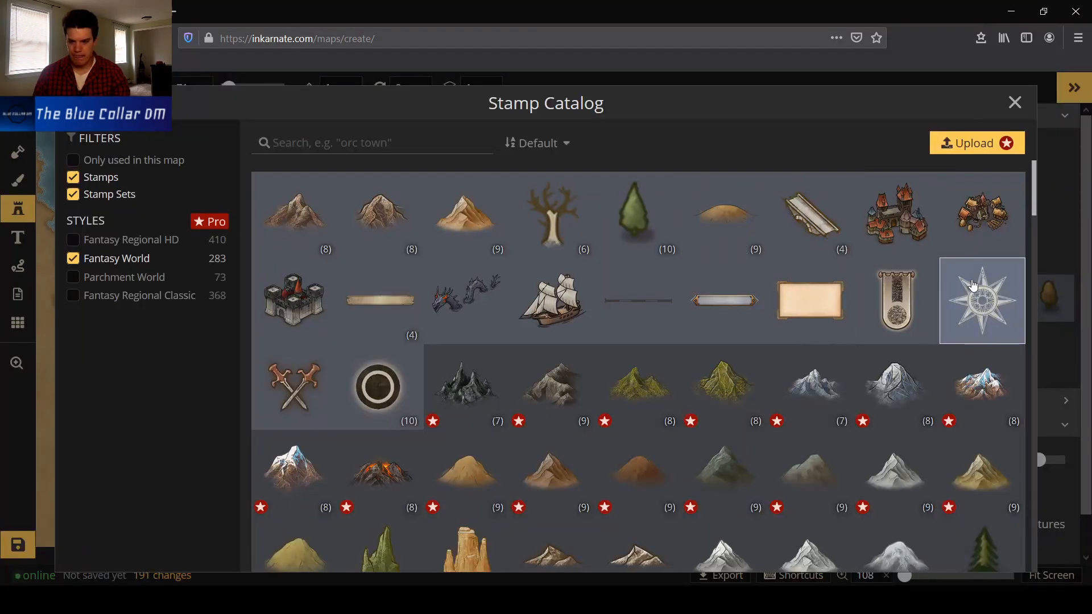
click(983, 213)
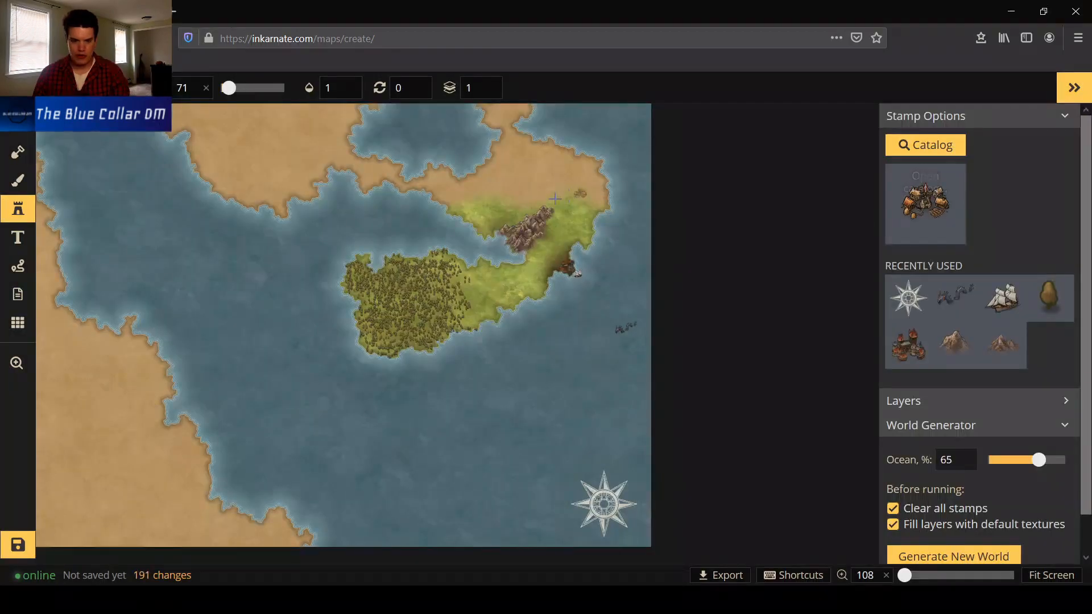
scroll(568, 196, up, 10)
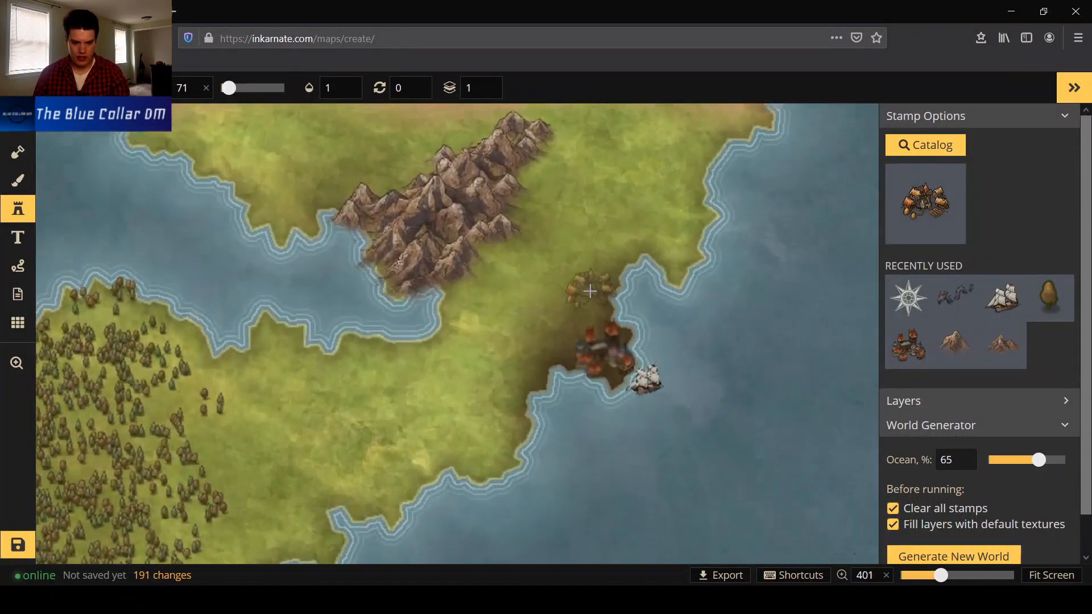
scroll(590, 291, up, 3)
key(bracketleft)
key(bracketleft)
key(bracketleft)
key(bracketleft)
key(bracketleft)
key(bracketleft)
key(bracketleft)
key(bracketleft)
key(bracketleft)
key(bracketleft)
key(bracketleft)
key(bracketleft)
key(bracketleft)
key(bracketleft)
key(bracketleft)
key(bracketleft)
key(bracketleft)
key(bracketleft)
key(bracketleft)
key(bracketleft)
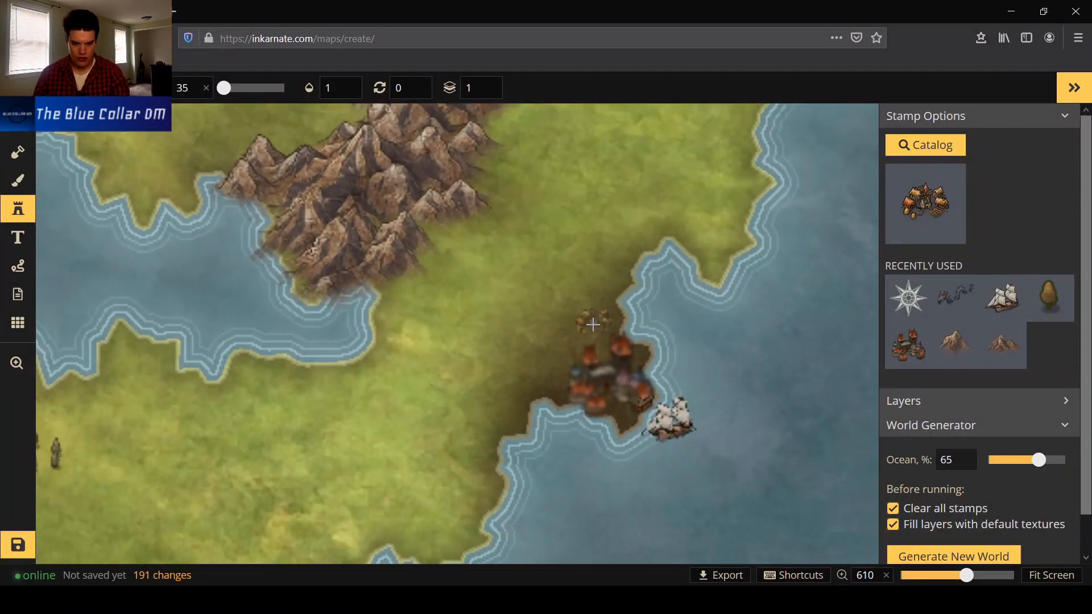
click(594, 328)
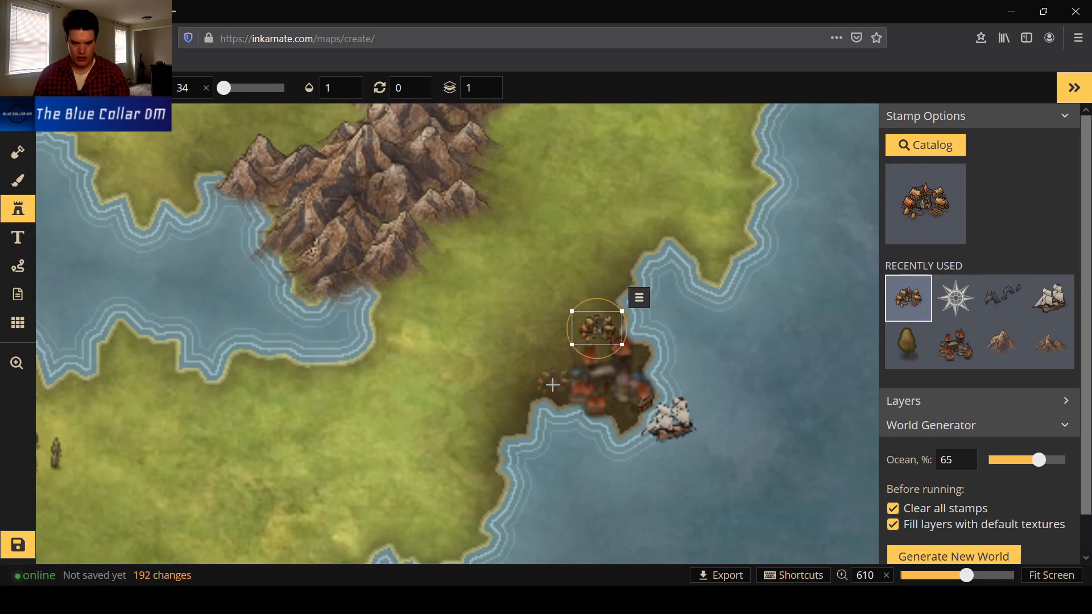
click(539, 385)
scroll(747, 308, down, 2)
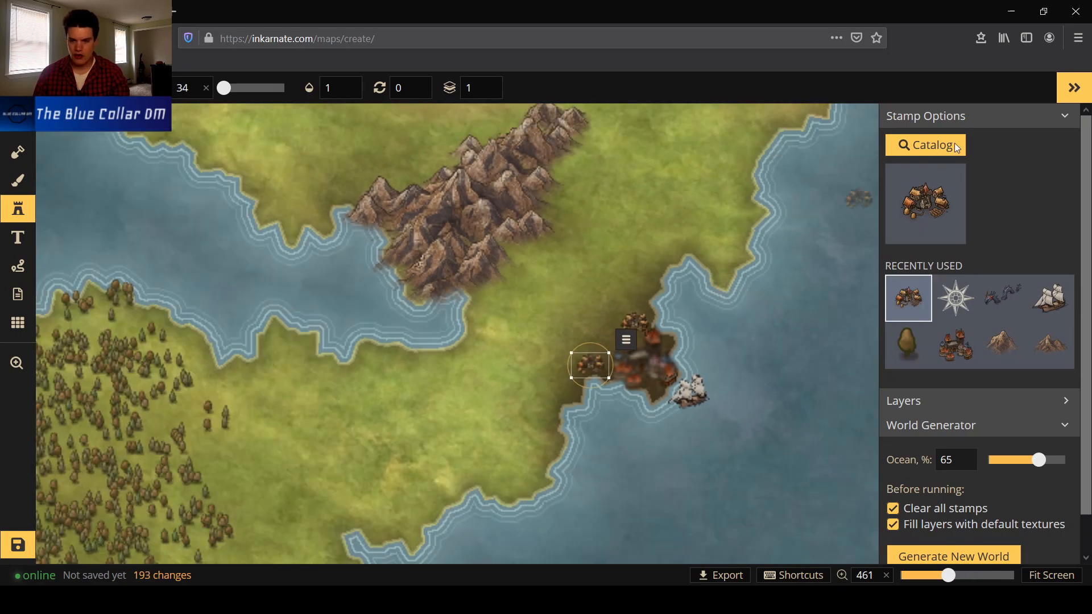
Choose the Keep stamp from the catalog and place it at size 34 at the northeastern end of the mountain range.
click(933, 146)
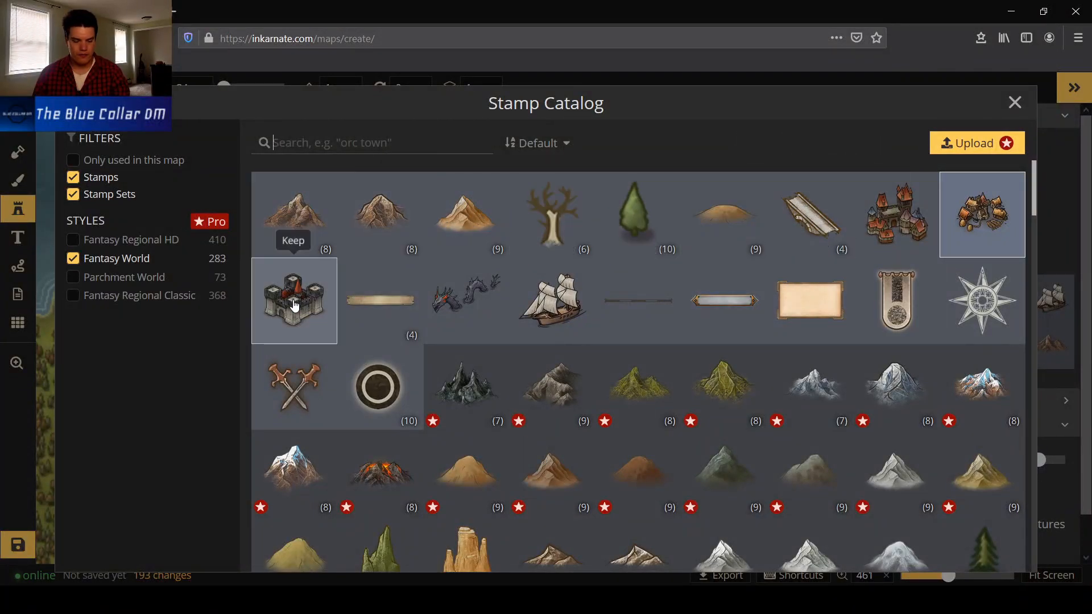
click(294, 295)
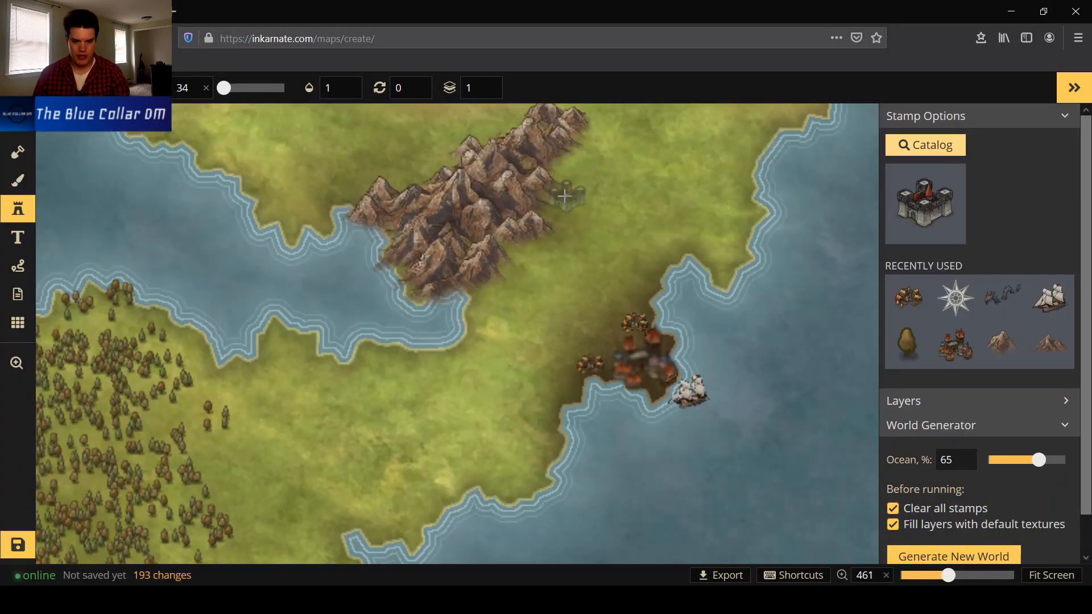
click(593, 134)
scroll(555, 284, down, 3)
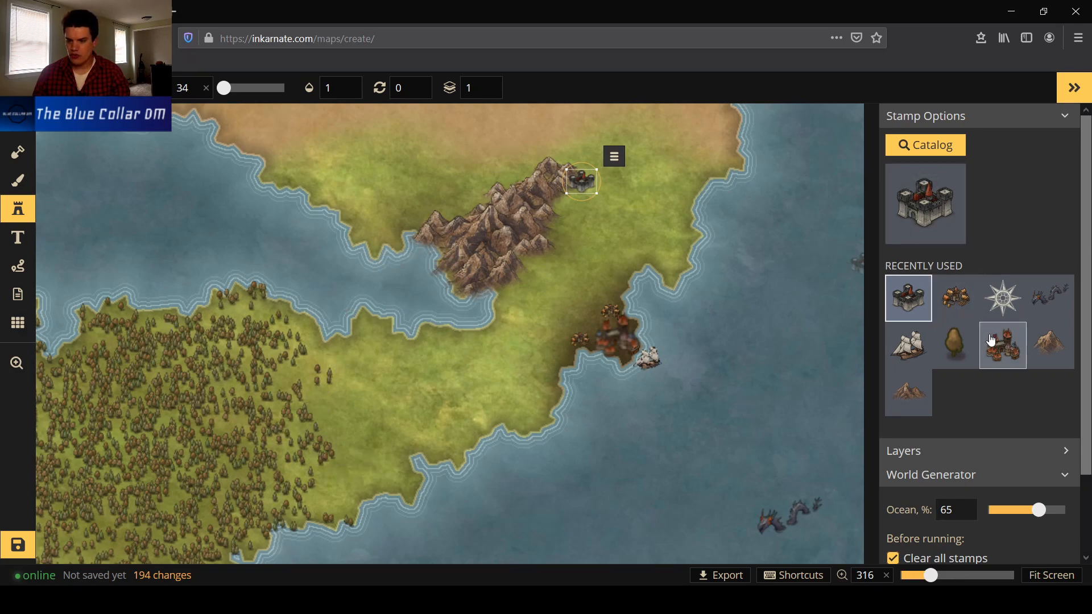
Place another Farm stamp at size 57 on the southern coast between the forest and the city.
click(964, 308)
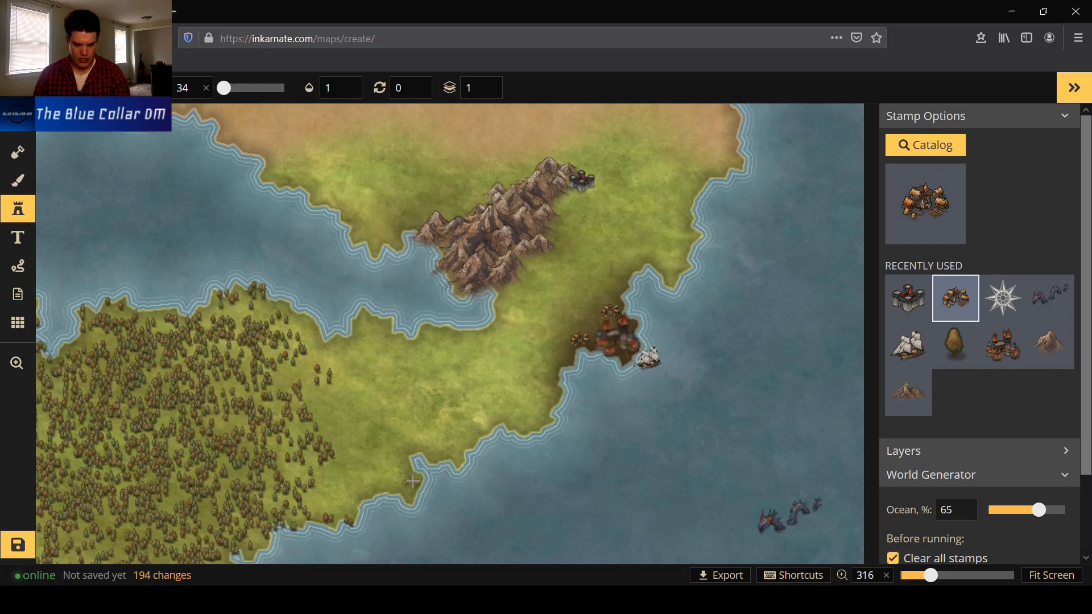
key(bracketright)
key(bracketright)
key(bracketright)
key(bracketright)
key(bracketright)
key(bracketright)
key(bracketright)
key(bracketright)
key(bracketright)
key(bracketright)
key(bracketright)
key(bracketright)
key(bracketright)
key(bracketright)
key(bracketright)
key(bracketright)
key(bracketright)
key(bracketright)
key(bracketright)
key(bracketright)
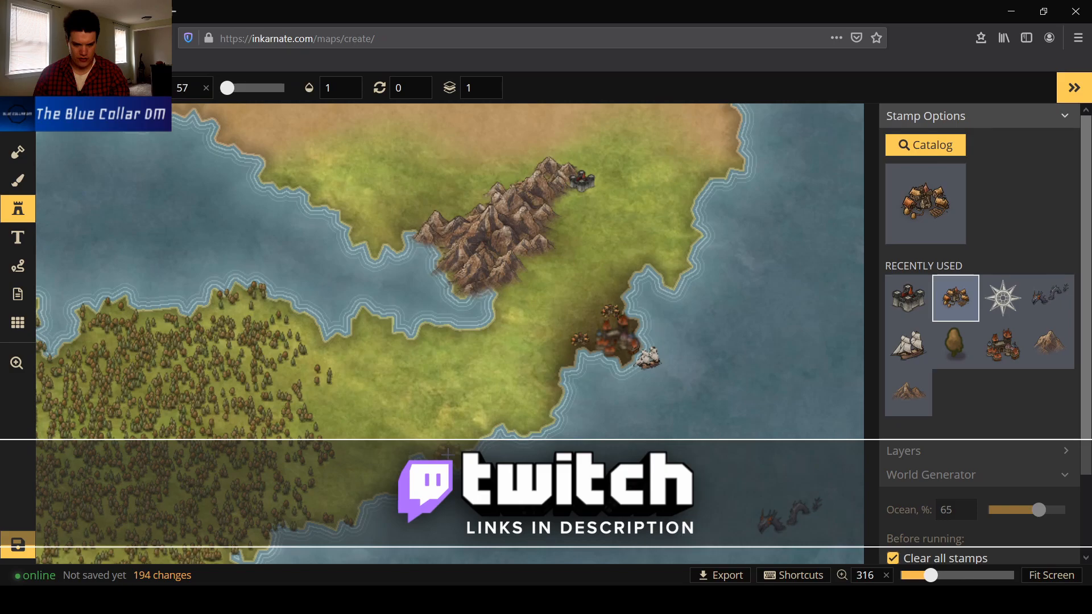
click(448, 454)
click(14, 132)
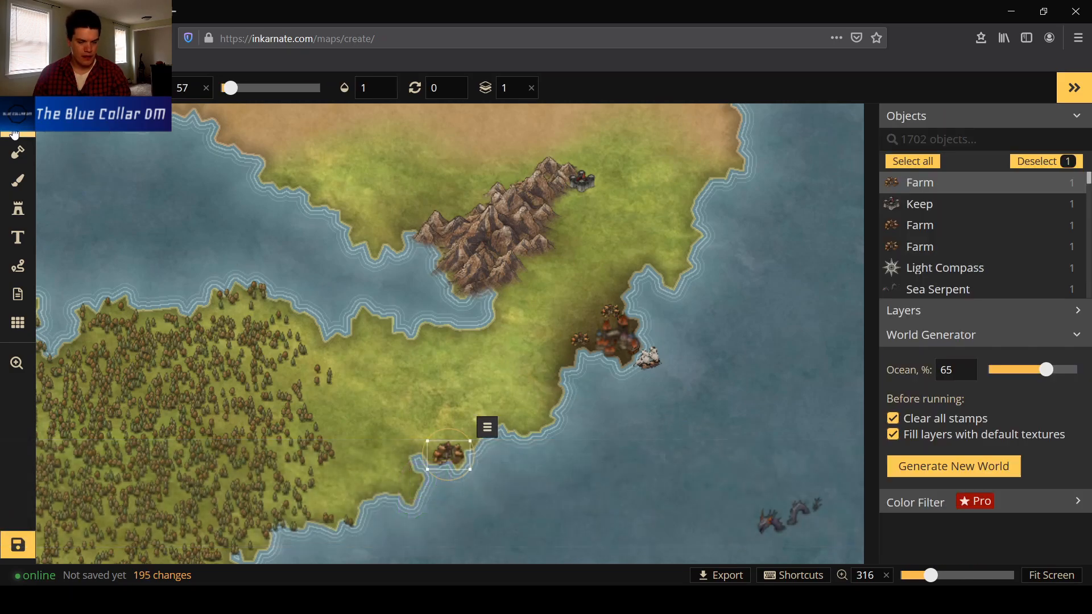
scroll(347, 422, down, 5)
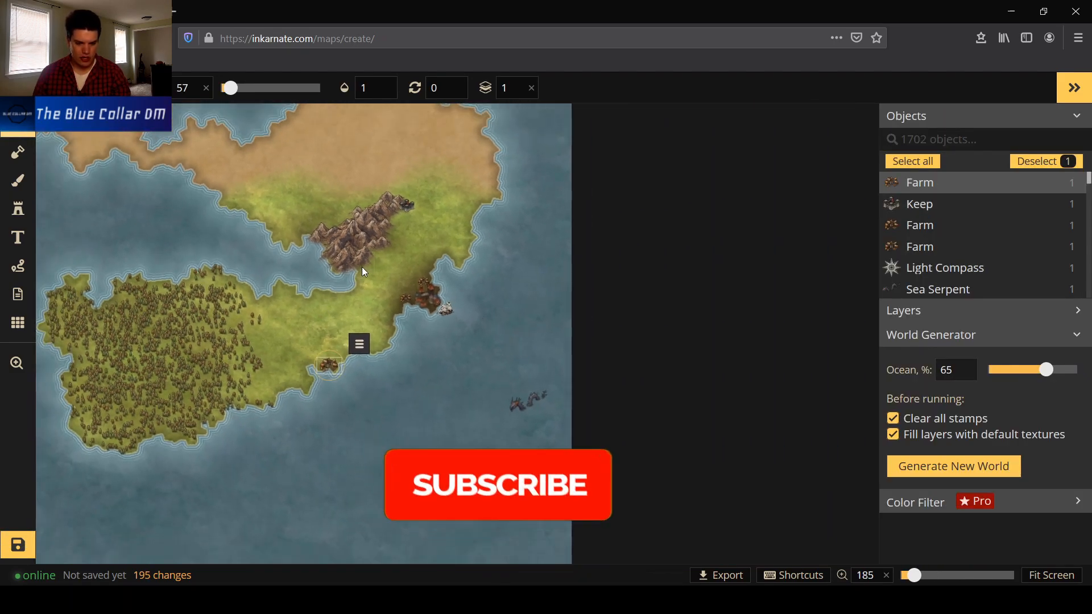
scroll(264, 273, up, 5)
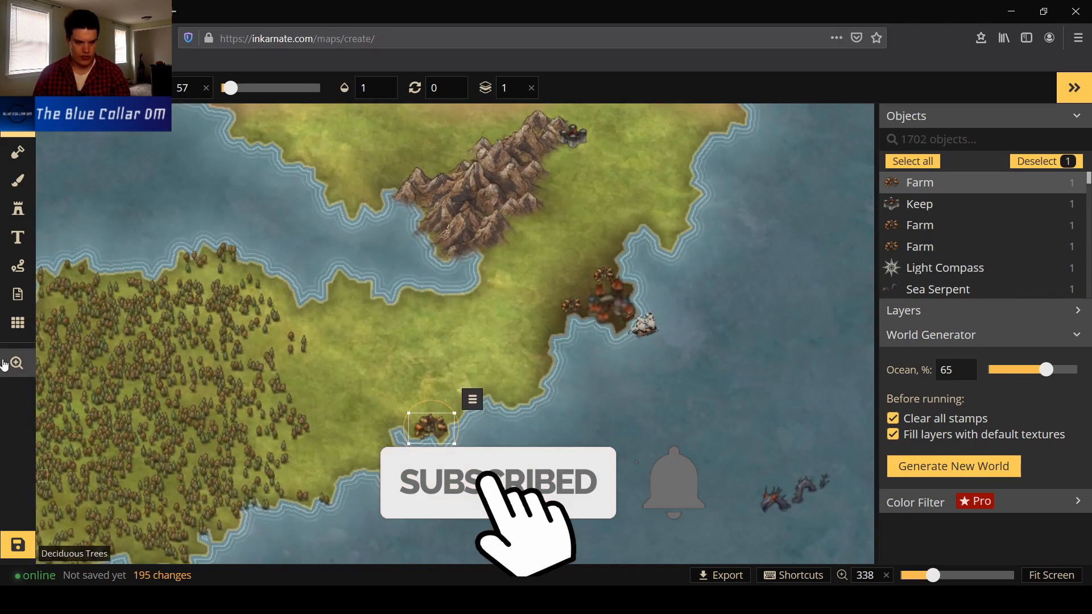
Save the map under the title "New map" and deselect the southern farm.
click(18, 545)
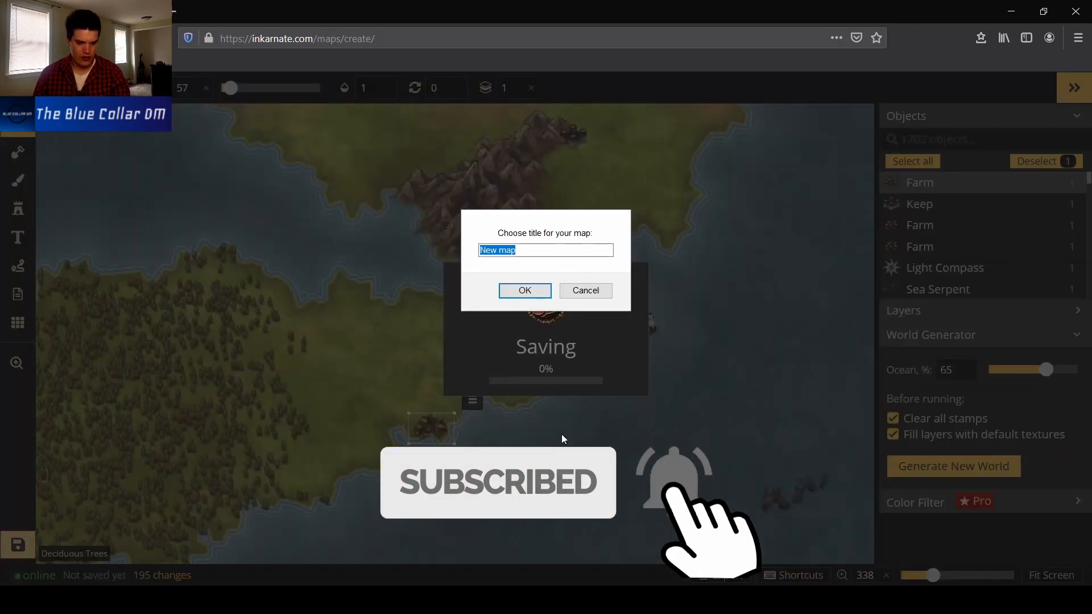
click(524, 289)
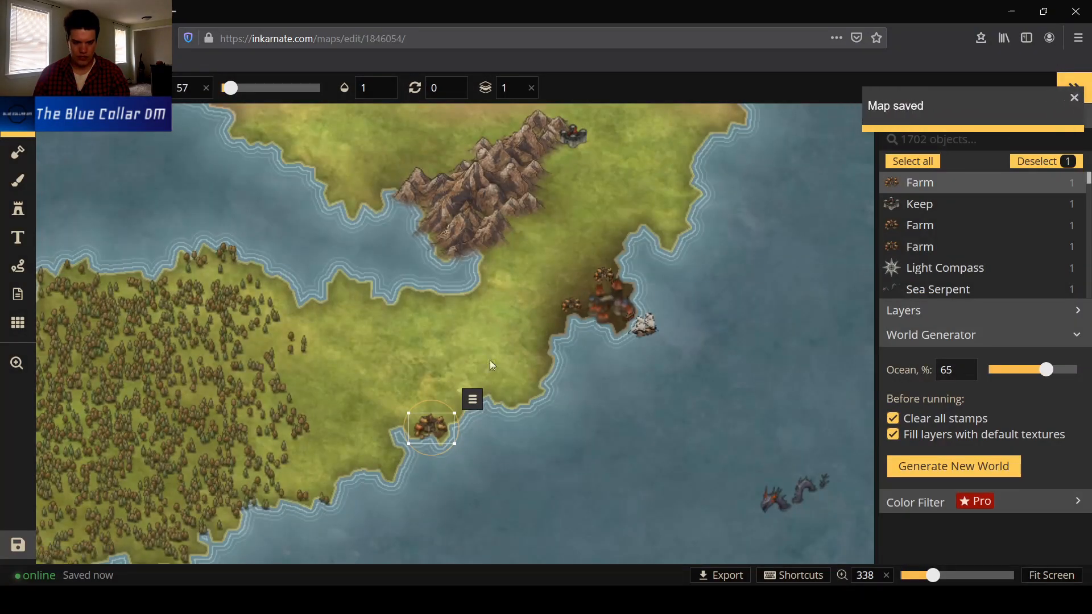
drag(375, 326, 495, 291)
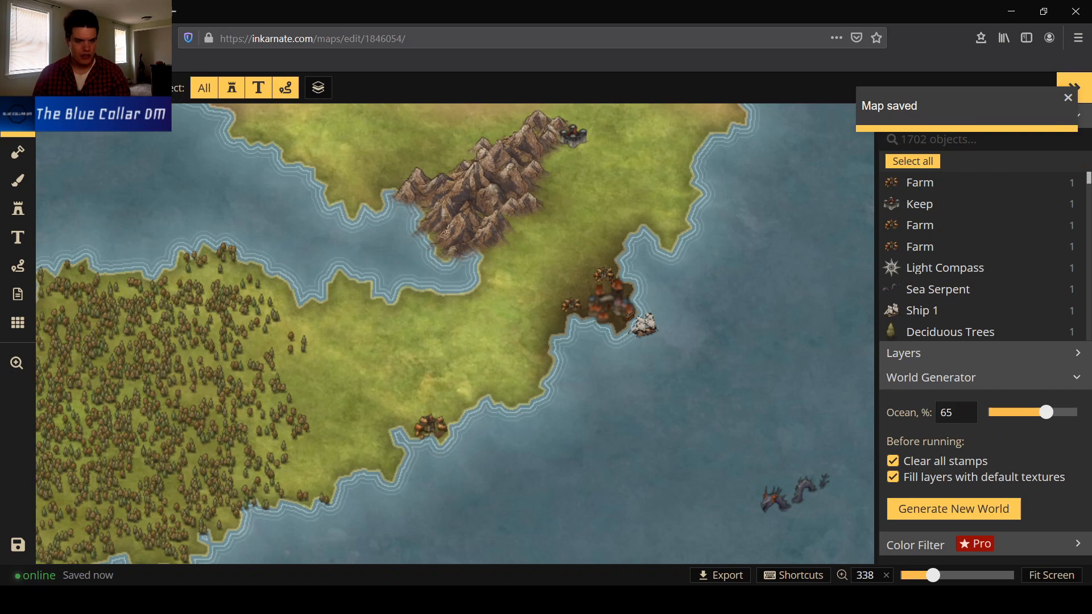
Examine the peninsula's forest, mountains, farms and city from farther out and close up.
click(17, 363)
drag(354, 376, 457, 339)
scroll(458, 341, down, 3)
drag(453, 293, 479, 305)
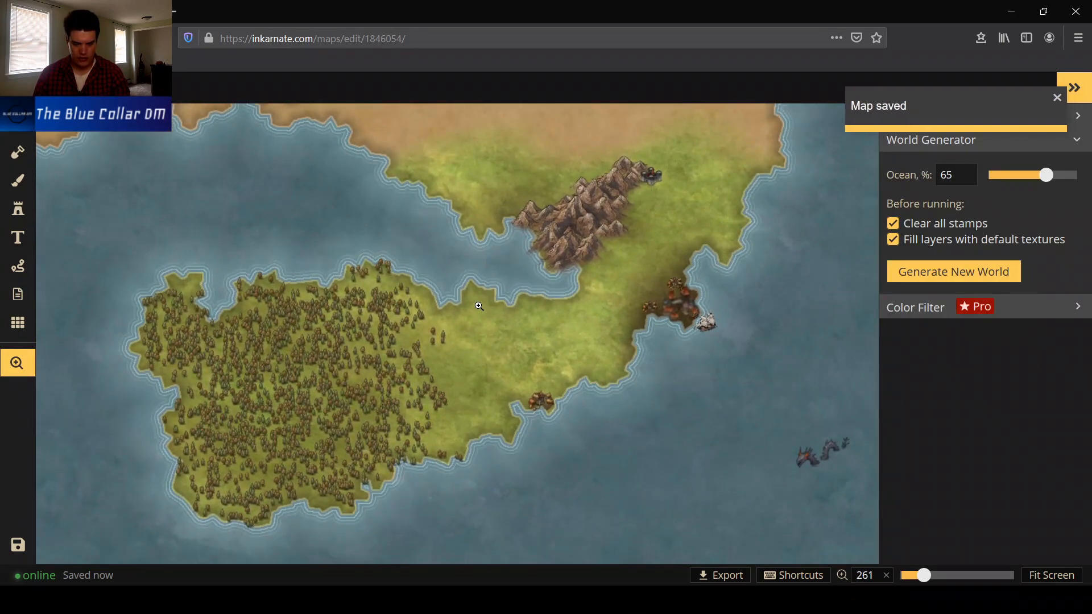
scroll(479, 305, up, 3)
scroll(479, 306, up, 2)
drag(553, 371, 560, 349)
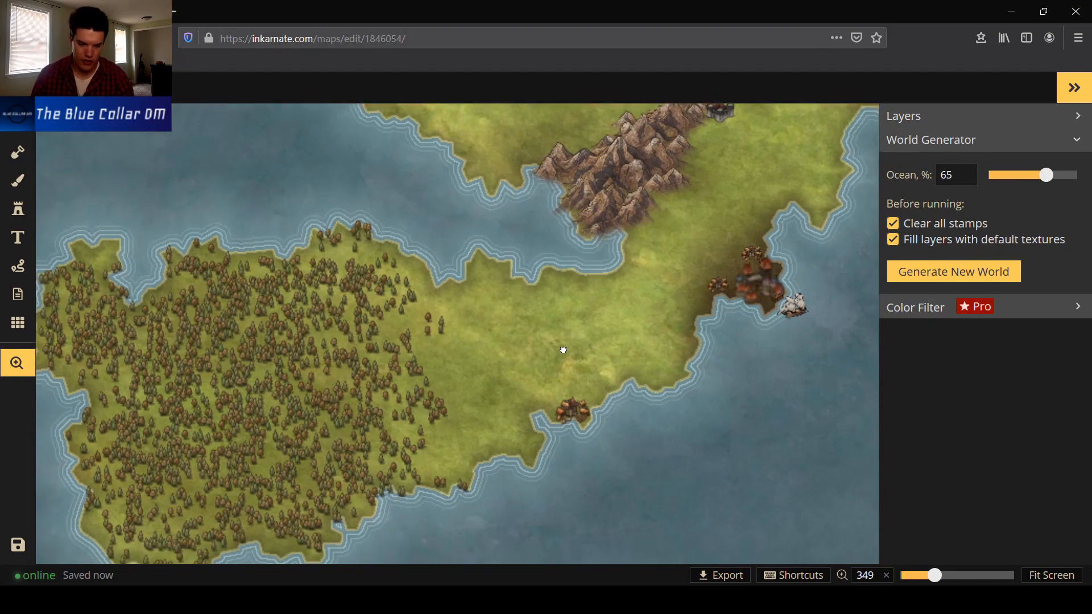
scroll(760, 288, up, 1)
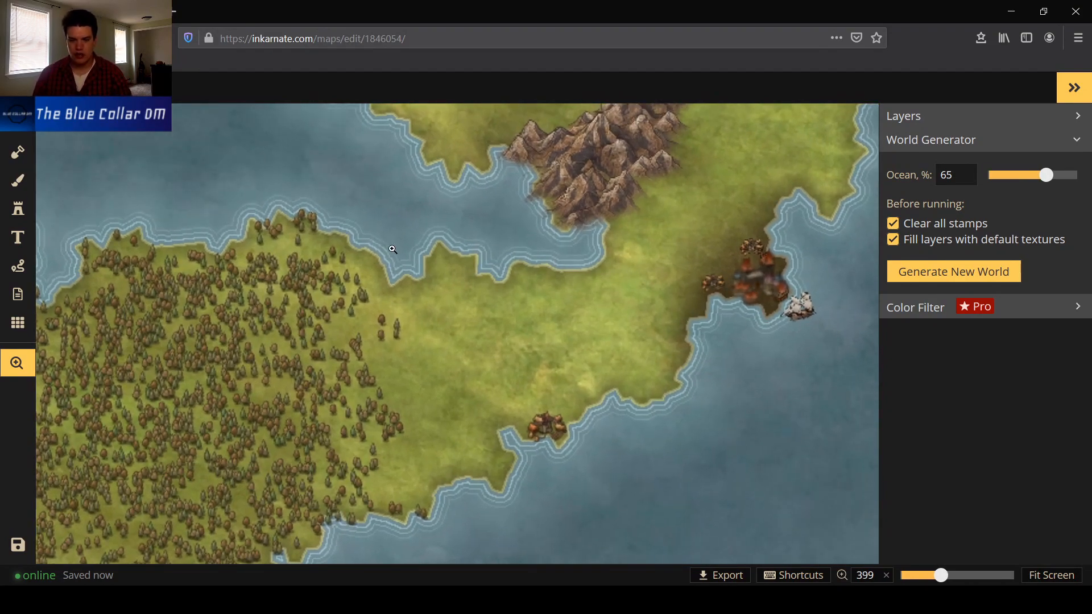
Delete the blurred city stamp on the southeastern coast.
key(v)
click(754, 281)
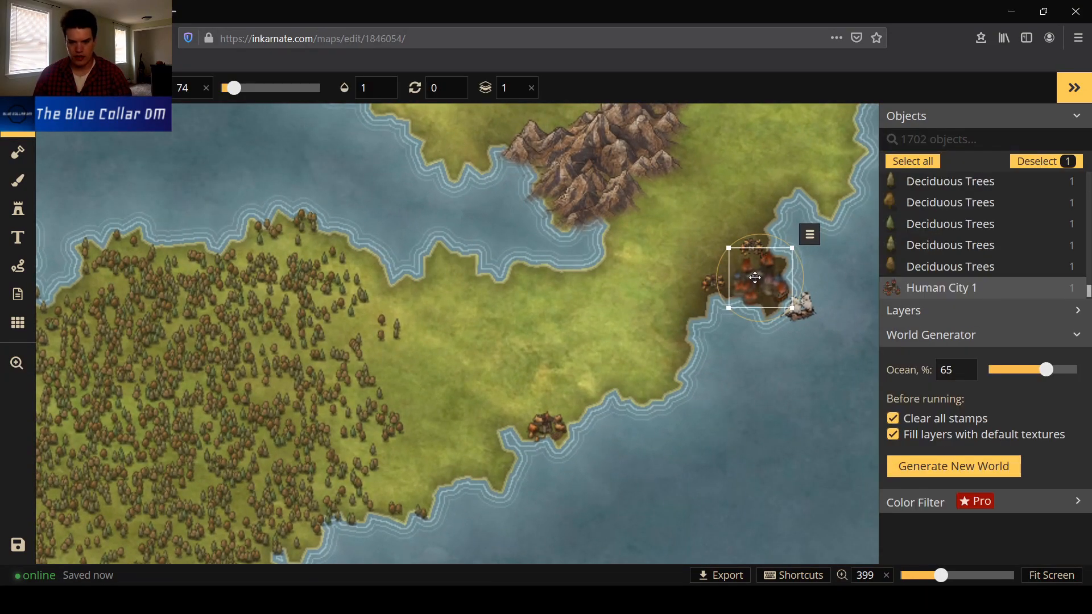
key(Delete)
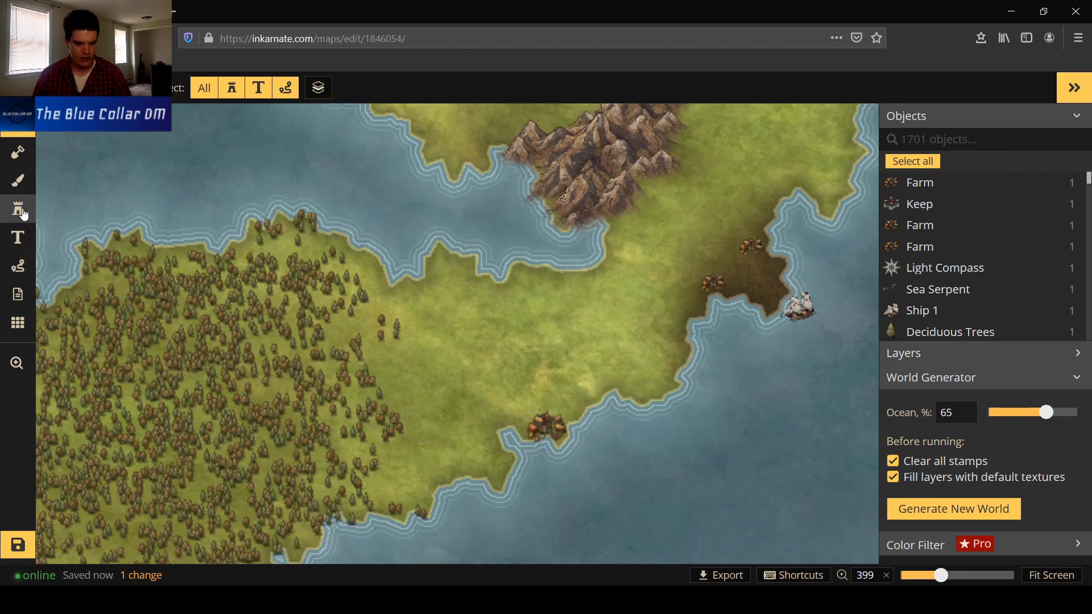
Place a new Human City 1 stamp at size 74 on the dark ground between the two small farms, leaving it deselected.
click(926, 201)
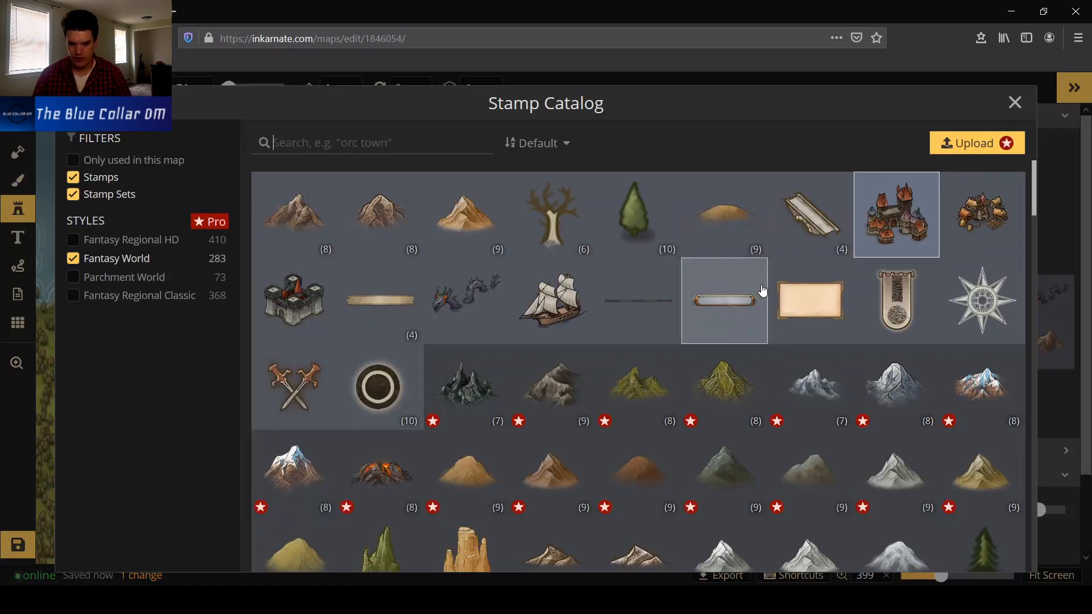
click(932, 251)
click(900, 239)
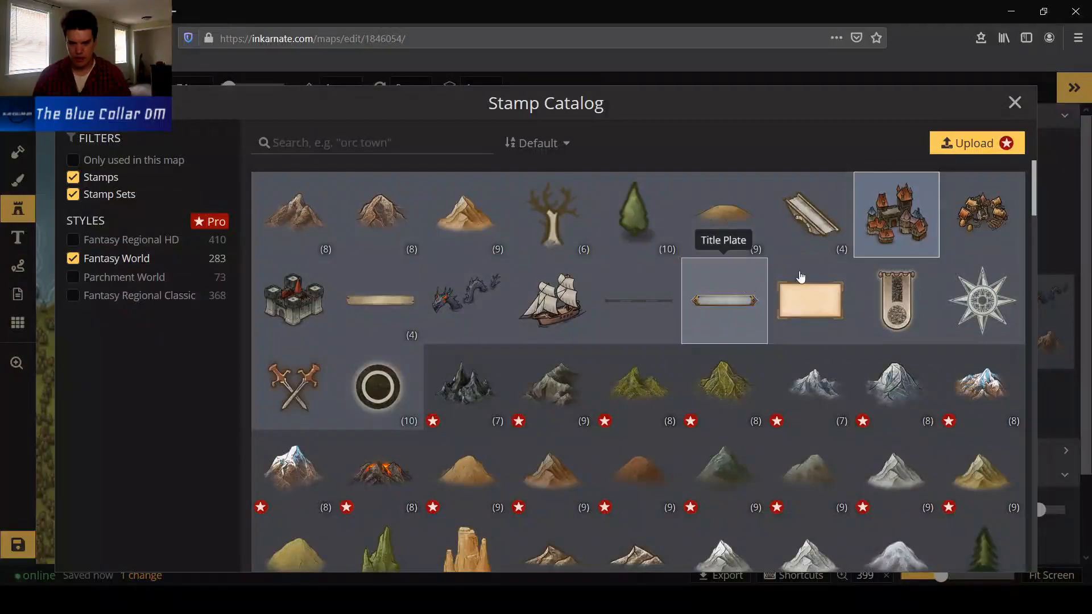
click(918, 238)
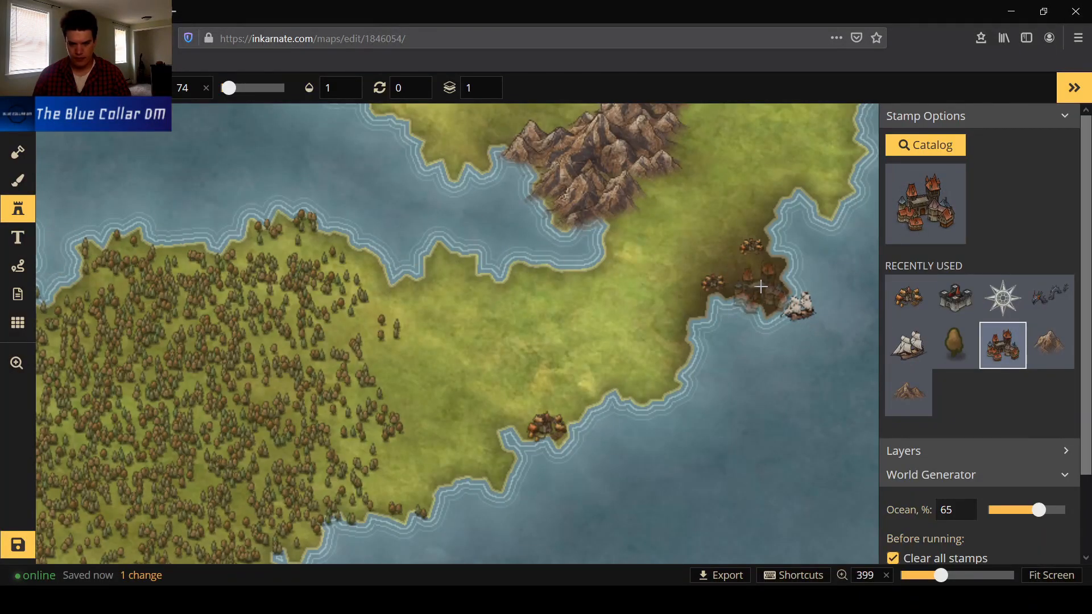
click(761, 276)
click(18, 123)
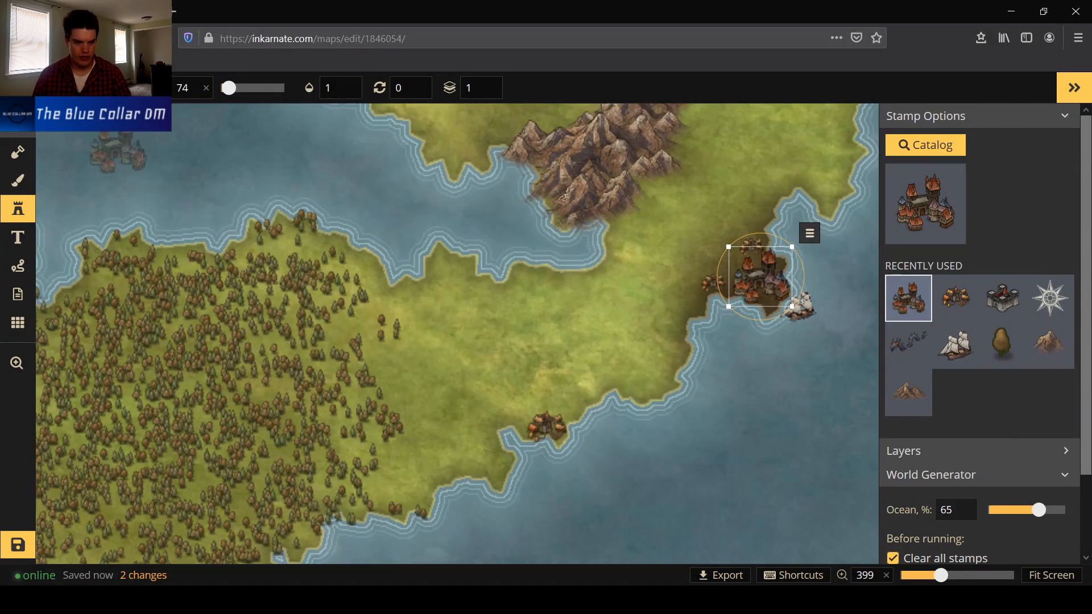
scroll(946, 274, down, 2)
click(734, 324)
Start a dirt road beside the keep with the round foreground brush in the brown texture, using size 8 and softness 0.42.
scroll(606, 290, down, 2)
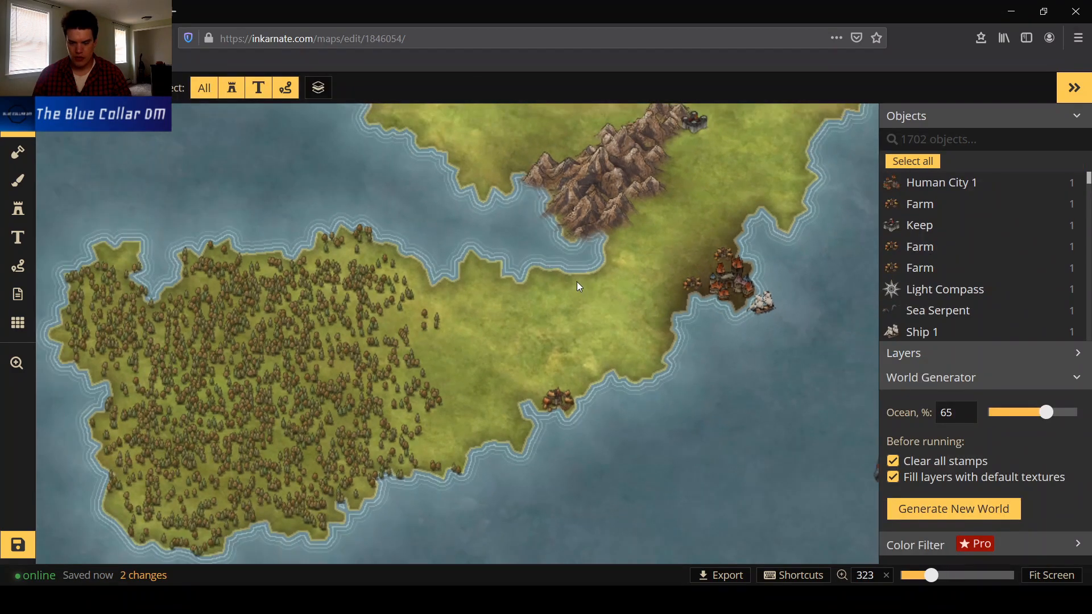
scroll(452, 391, up, 2)
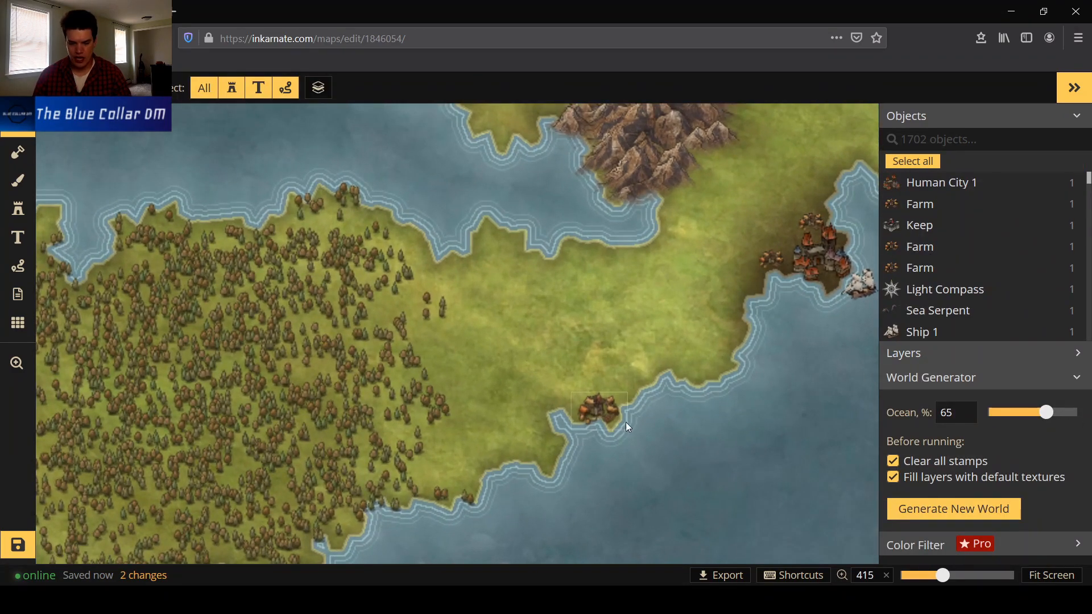
scroll(518, 375, down, 2)
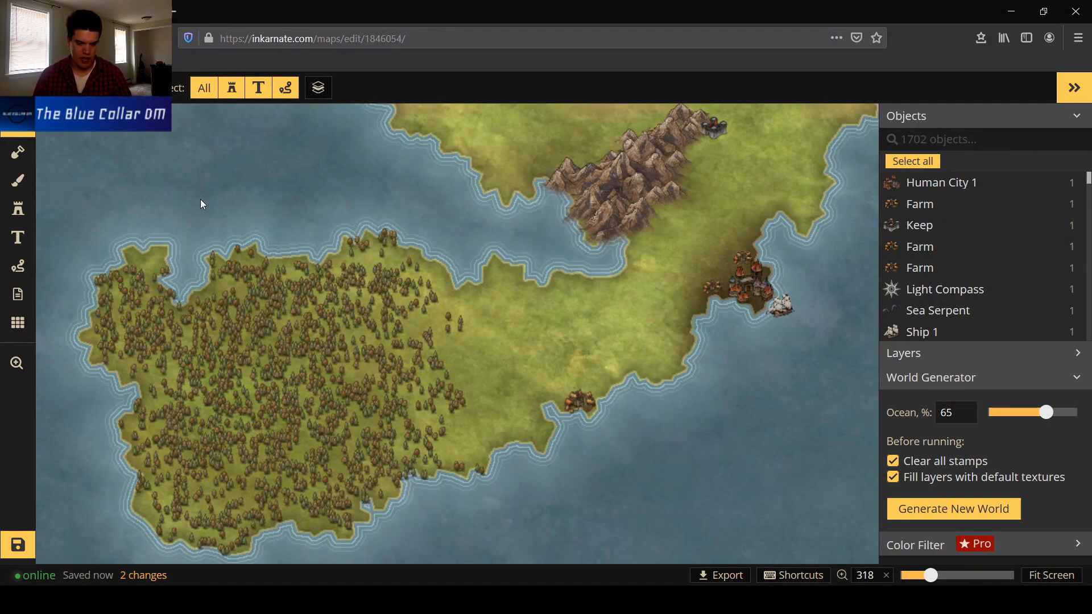
click(23, 160)
click(17, 182)
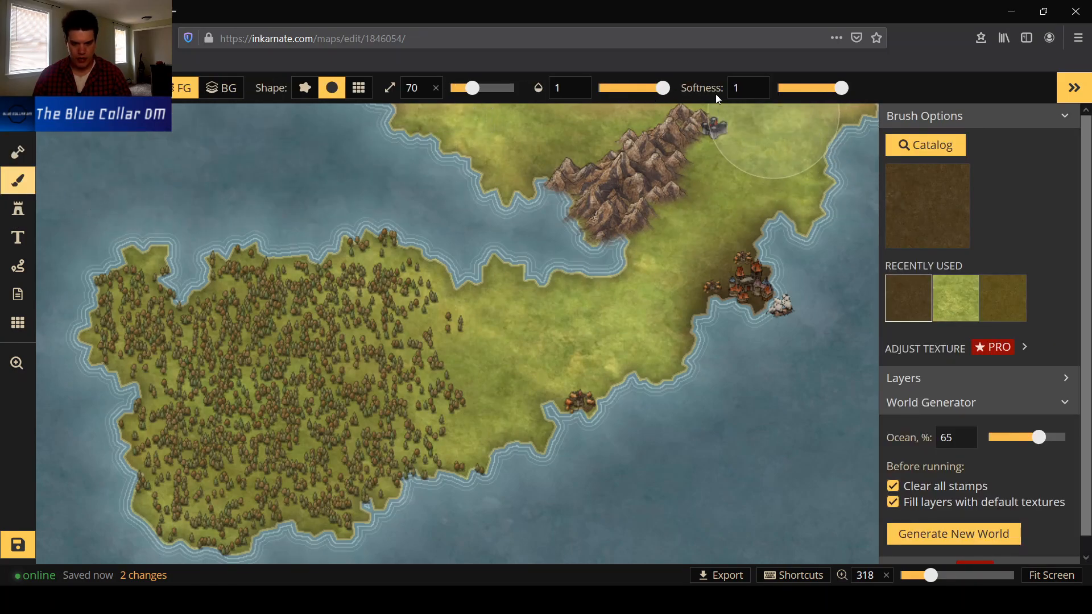
drag(841, 87, 804, 87)
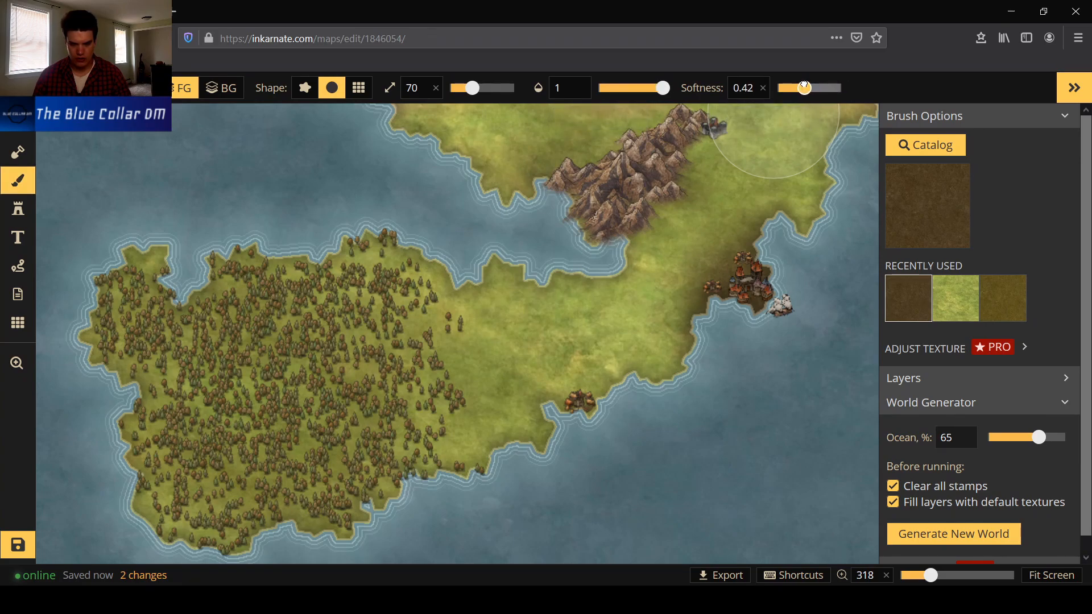
drag(472, 87, 449, 89)
click(747, 113)
mouse_move(748, 108)
mouse_down()
mouse_move(731, 139)
mouse_move(738, 128)
mouse_up()
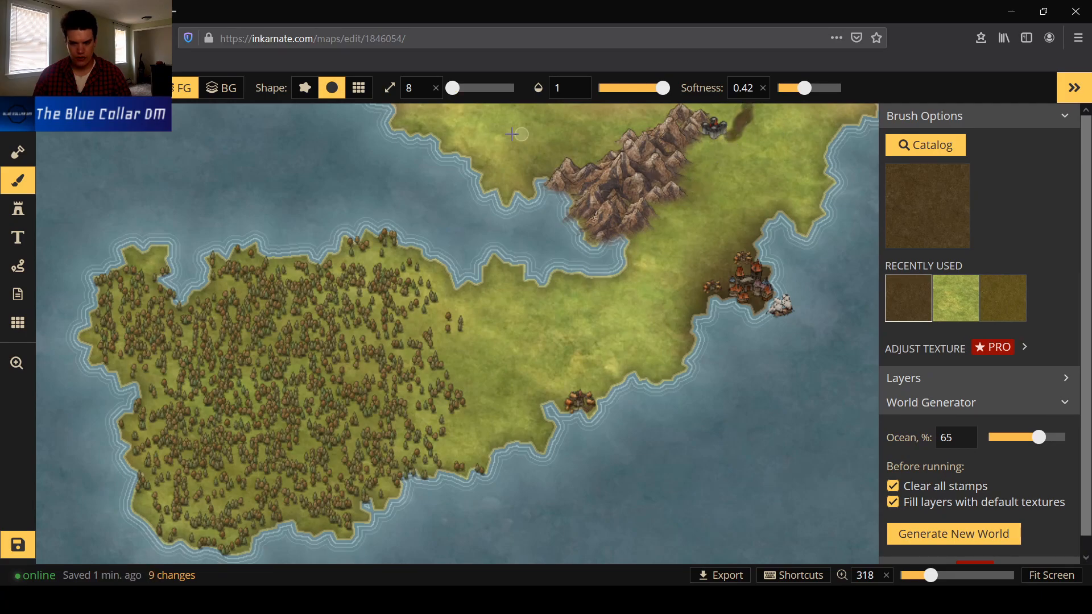
Reduce the brush to size 6 and paint the brown road from the keep down to the coastal city.
drag(453, 88, 455, 88)
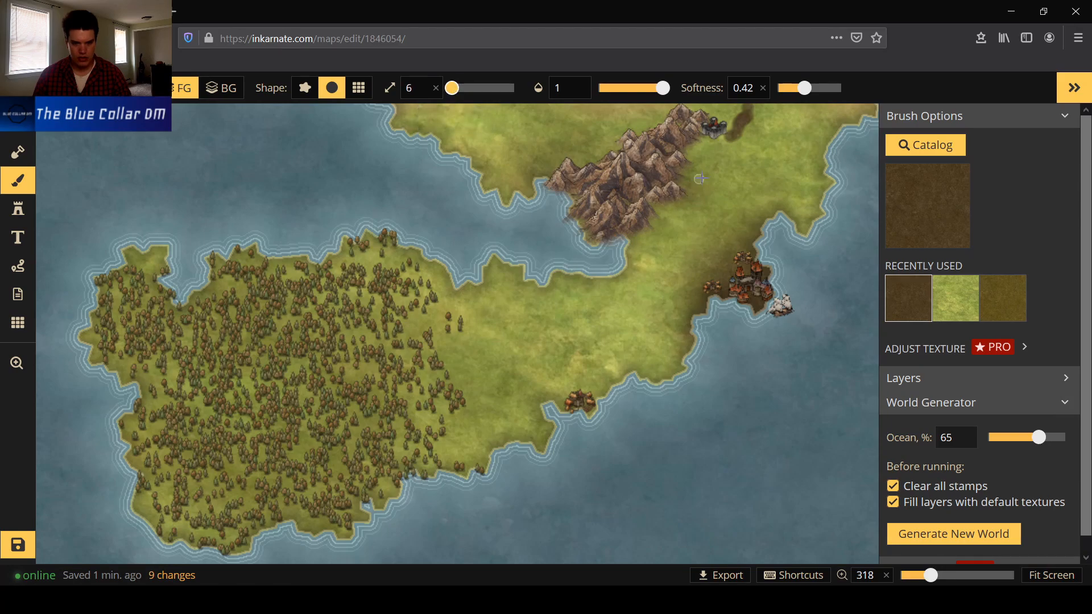
drag(729, 141, 726, 151)
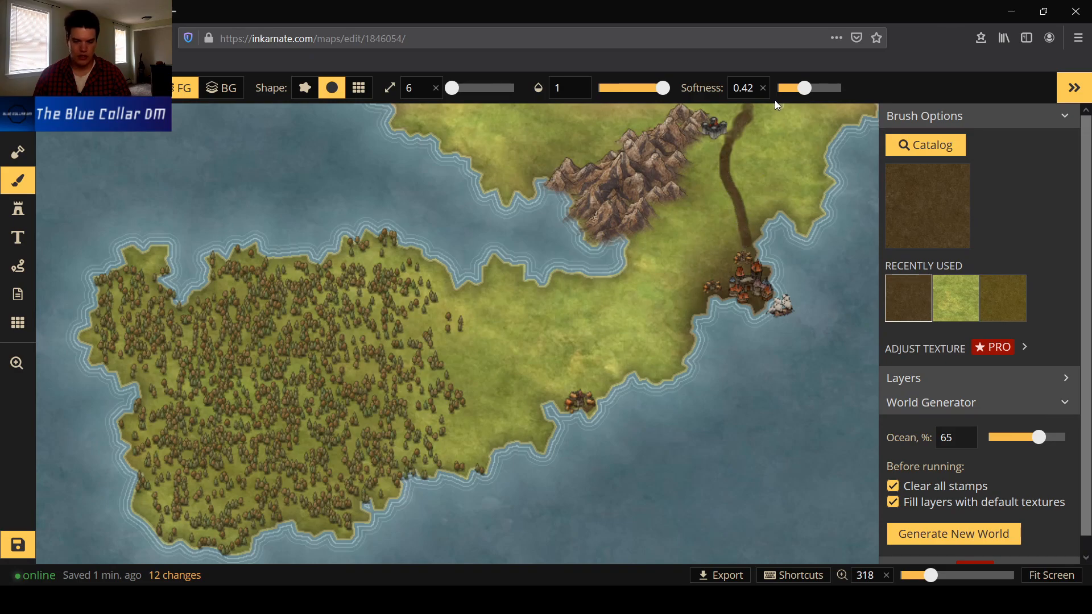
mouse_move(731, 140)
mouse_down()
mouse_move(748, 109)
mouse_move(726, 139)
mouse_move(726, 181)
mouse_up()
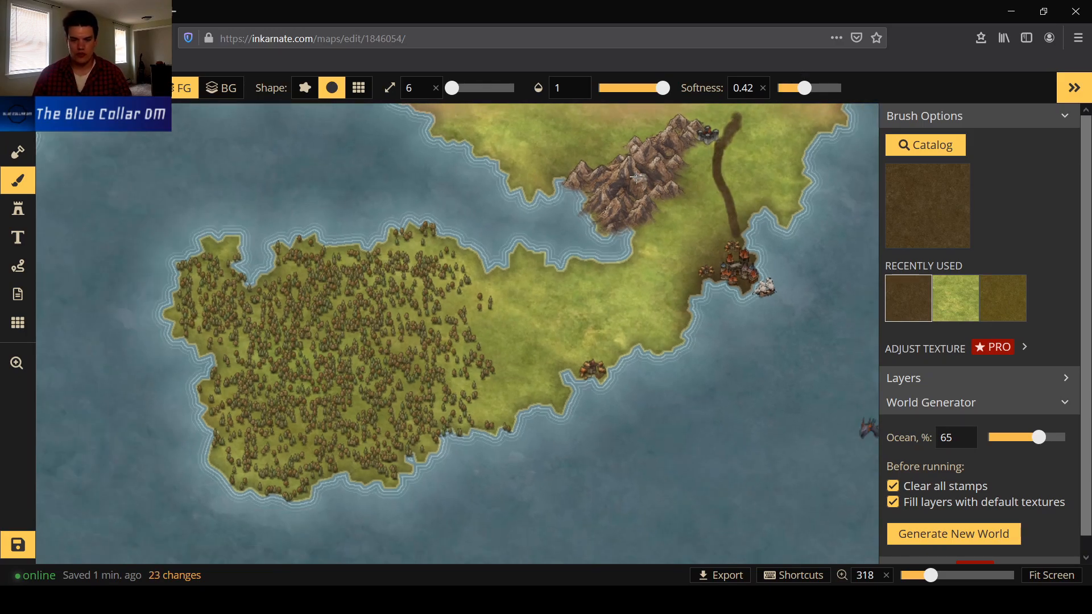
Examine the whole map and the peninsula with its new road from farther out and close up.
scroll(677, 173, down, 3)
scroll(632, 111, down, 3)
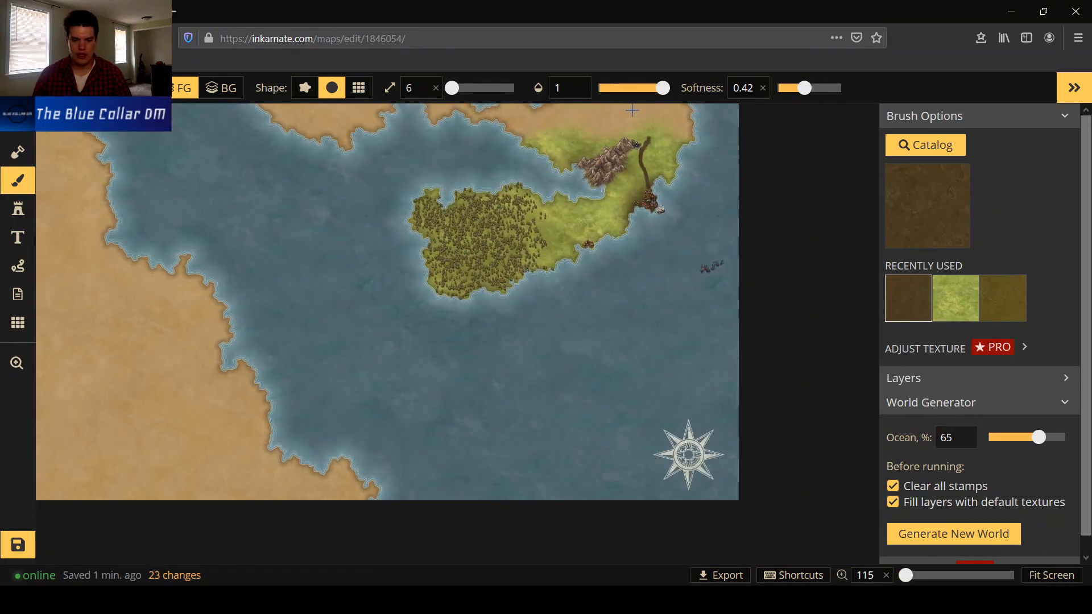
scroll(658, 261, up, 3)
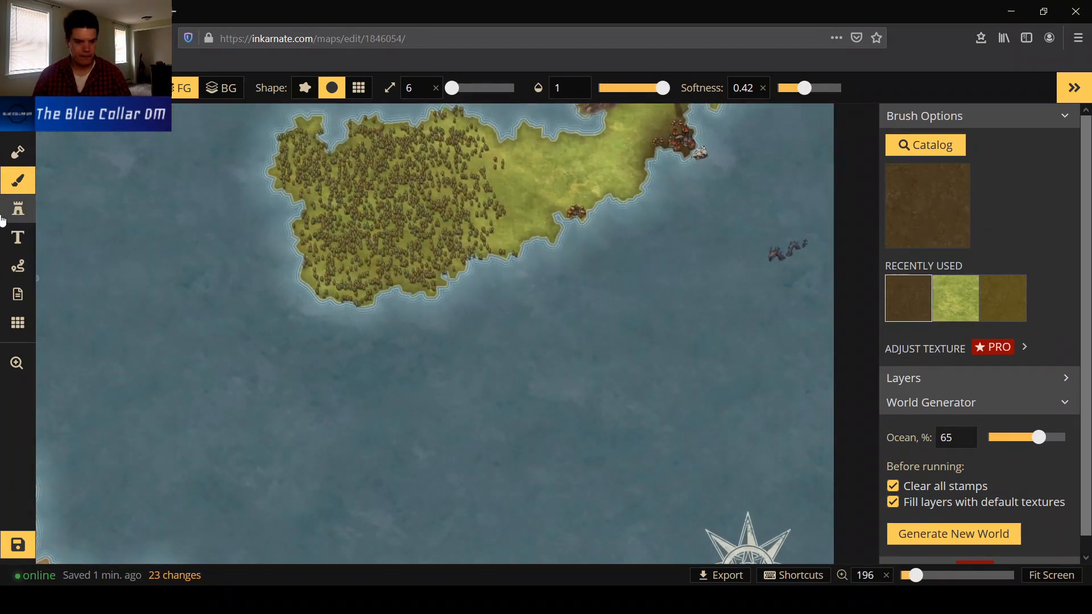
click(26, 149)
click(17, 363)
drag(425, 267, 494, 404)
scroll(501, 316, up, 2)
drag(577, 257, 594, 259)
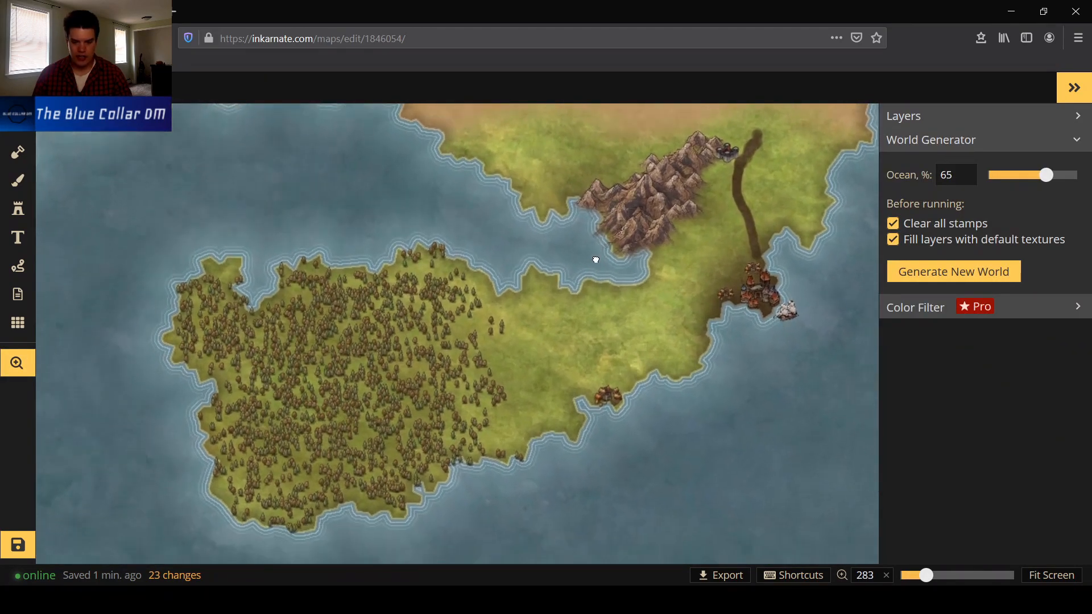
scroll(589, 259, up, 1)
scroll(590, 258, up, 1)
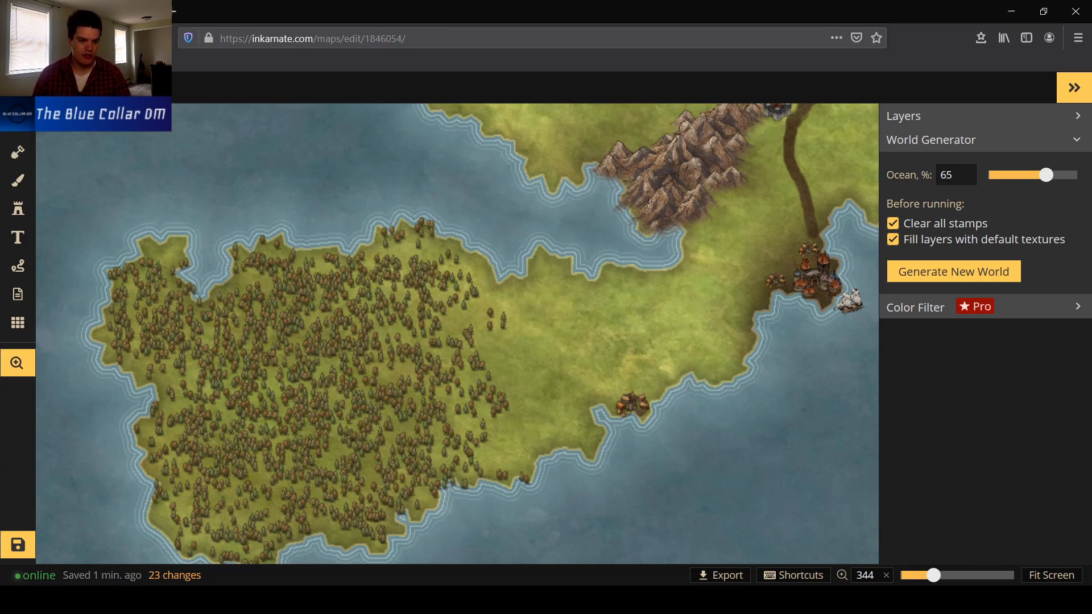
Place a Human City 1 stamp at size 37 among the trees in the western part of the forest, leaving it deselected.
click(19, 210)
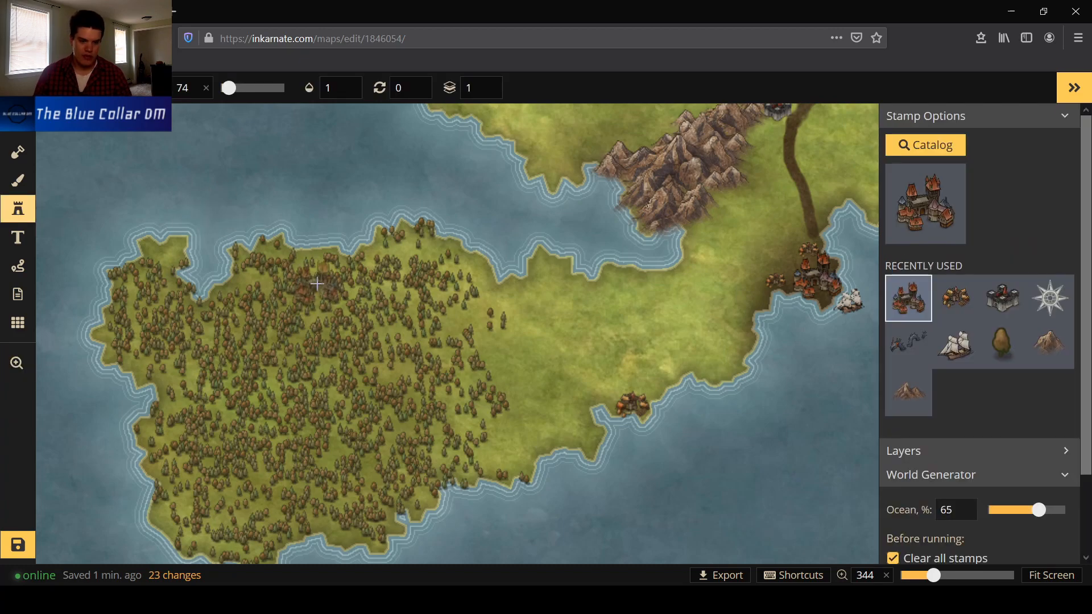
scroll(270, 362, up, 1)
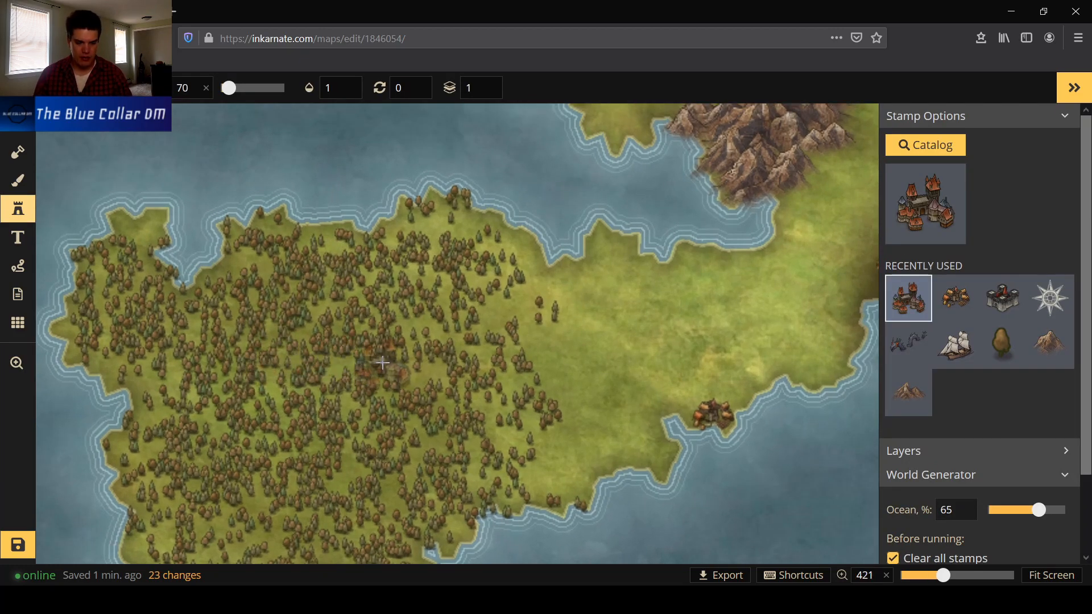
key([)
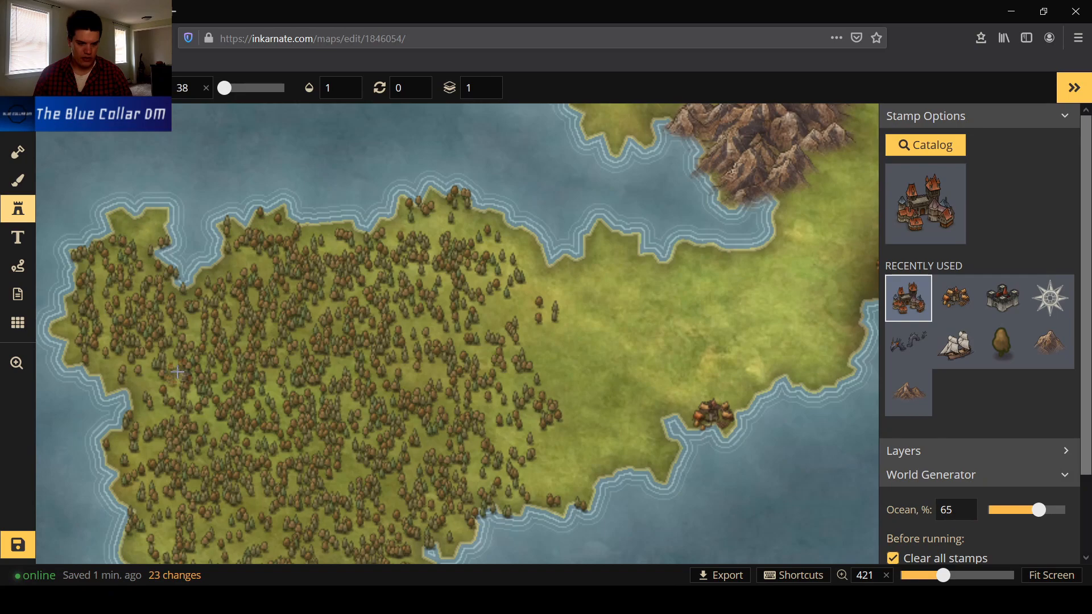
click(176, 372)
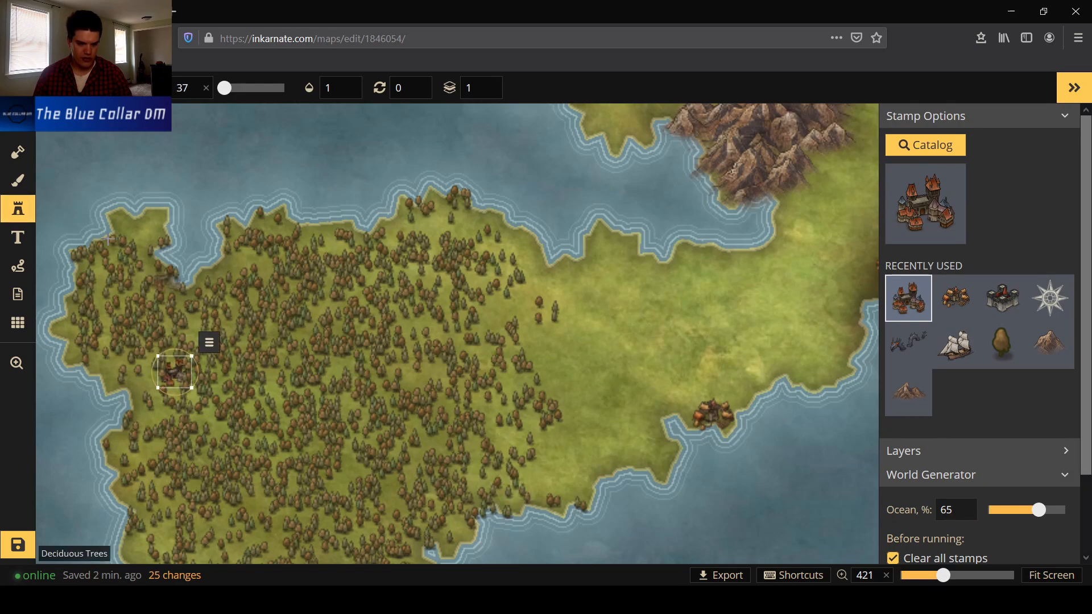
scroll(582, 475, down, 1)
click(630, 443)
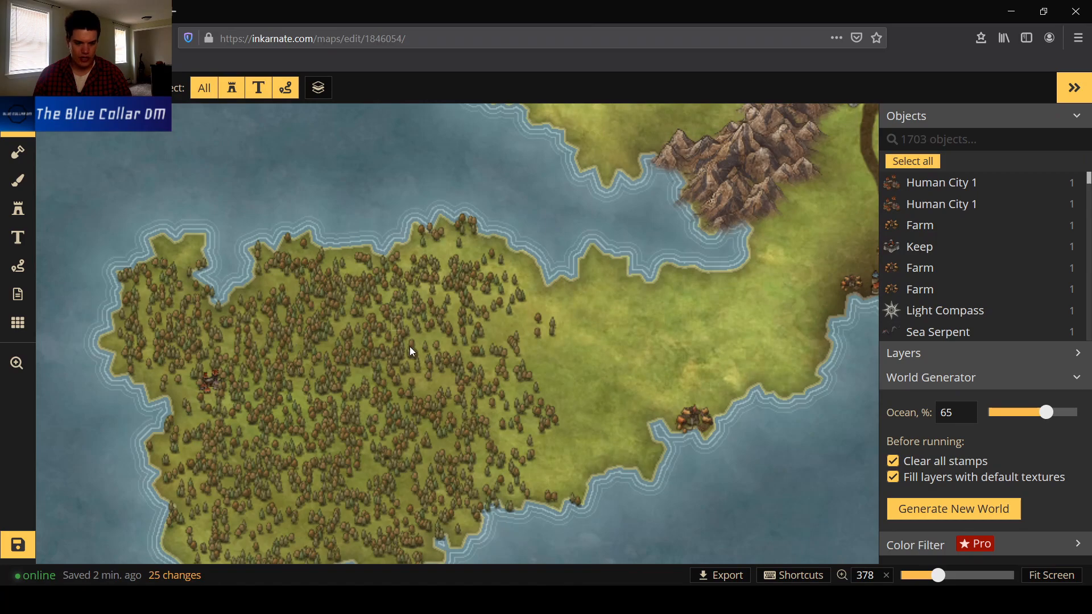
Paint a small lake in the northern part of the forest with the blue water texture at brush size 6.
click(34, 177)
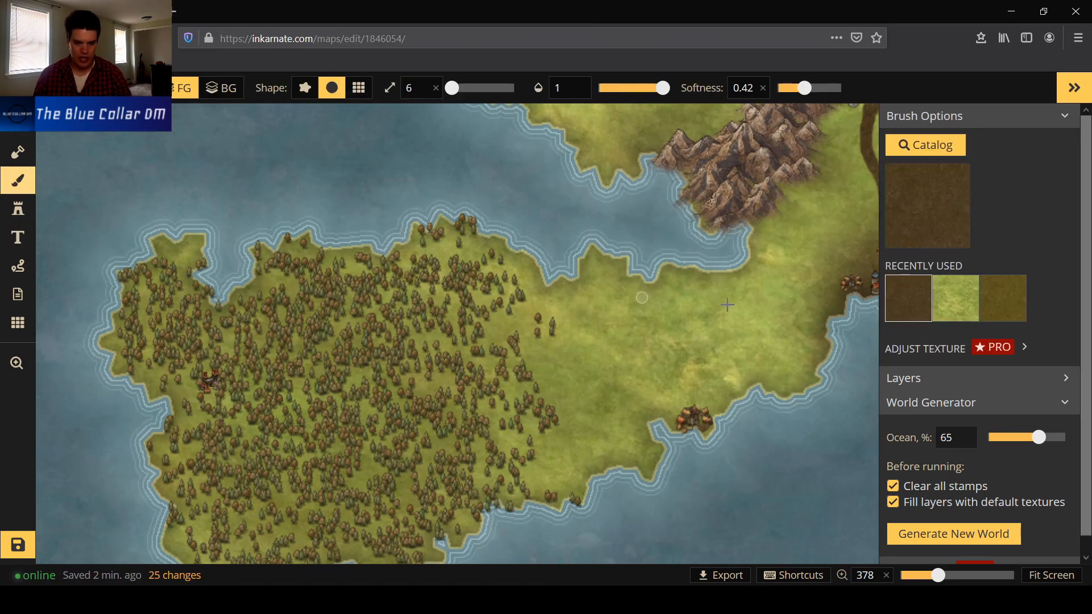
click(907, 185)
click(454, 320)
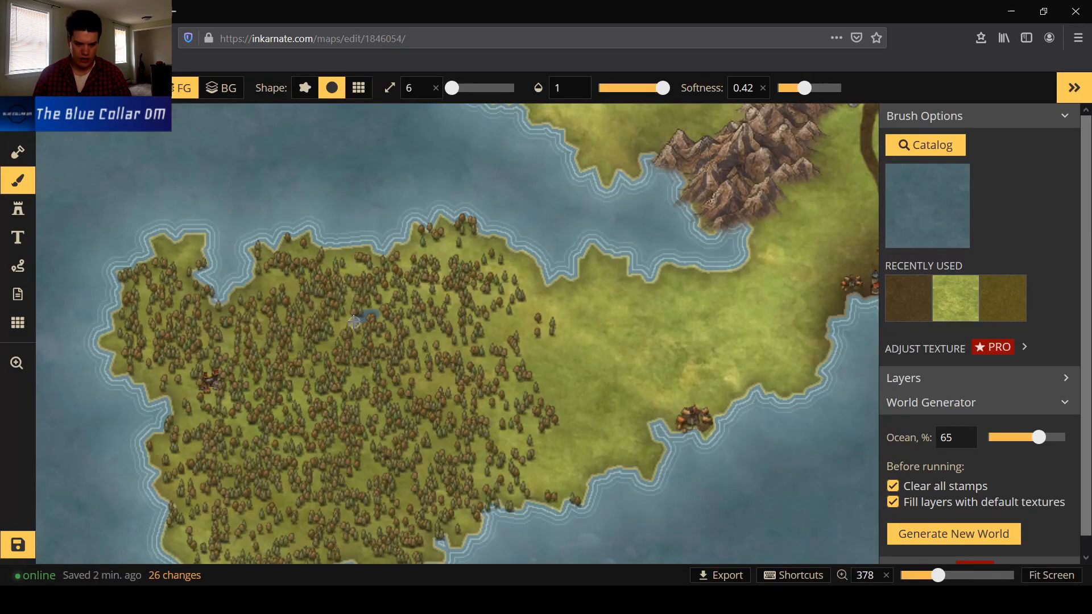
drag(384, 321, 387, 312)
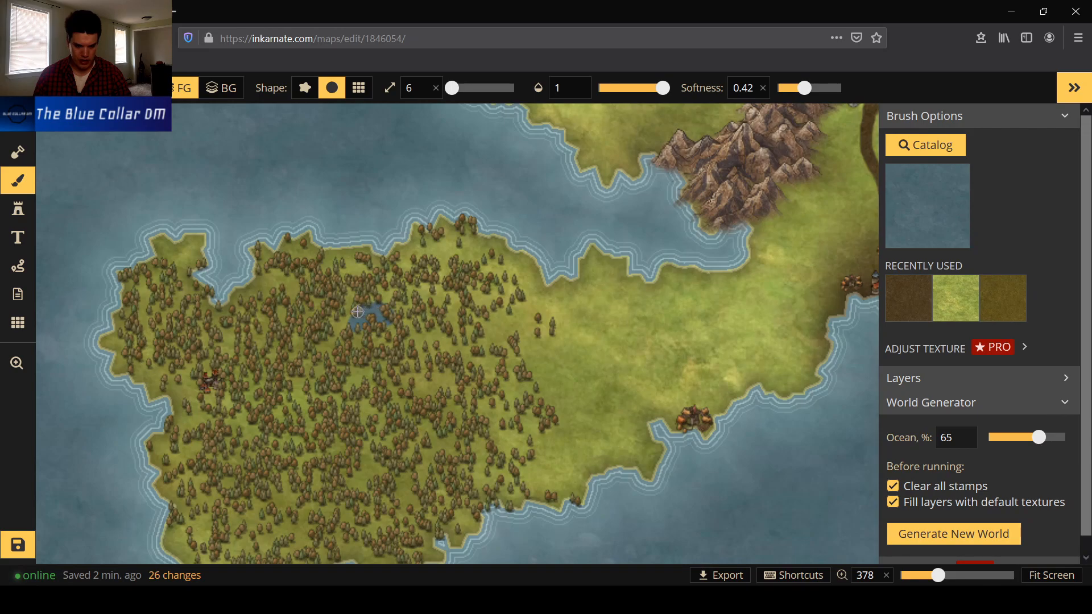
Add the white text label "City" in the Metamorphous font at the coastal city and scale it to size 17.
click(20, 151)
click(19, 237)
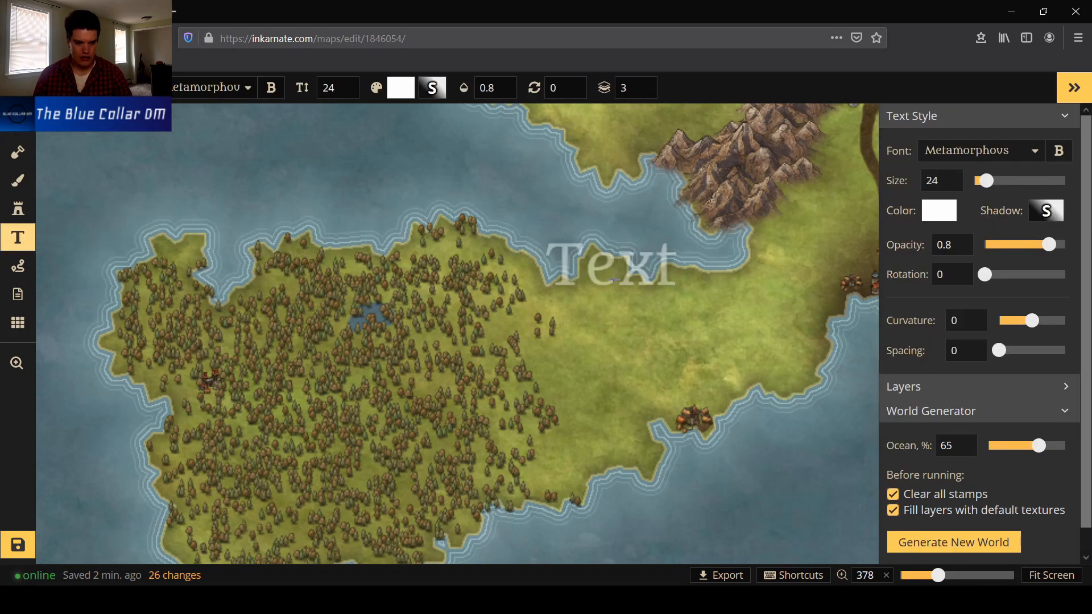
scroll(714, 464, down, 2)
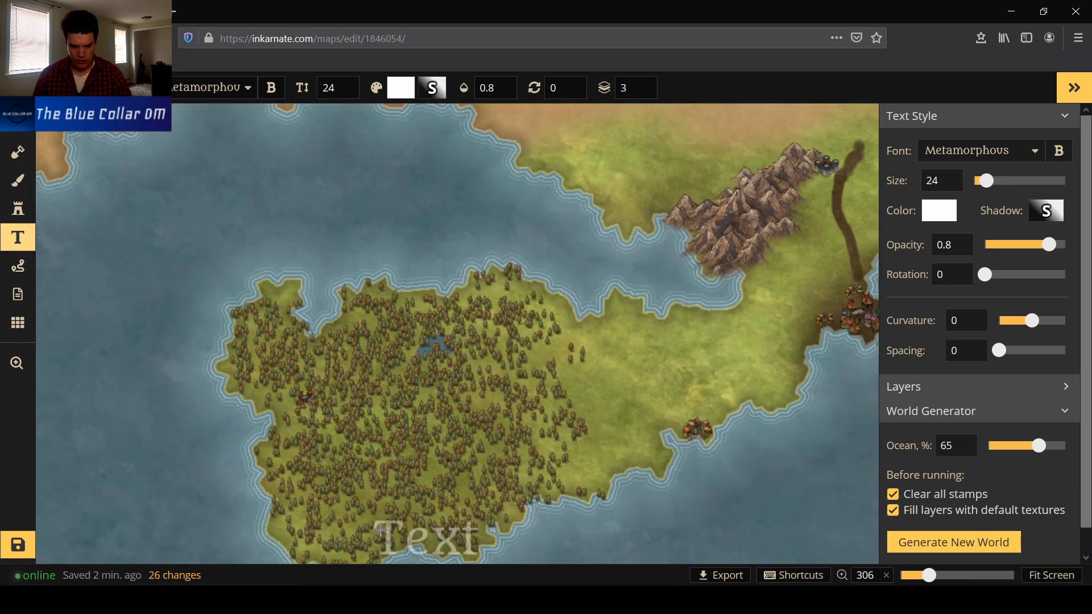
click(823, 362)
text(City)
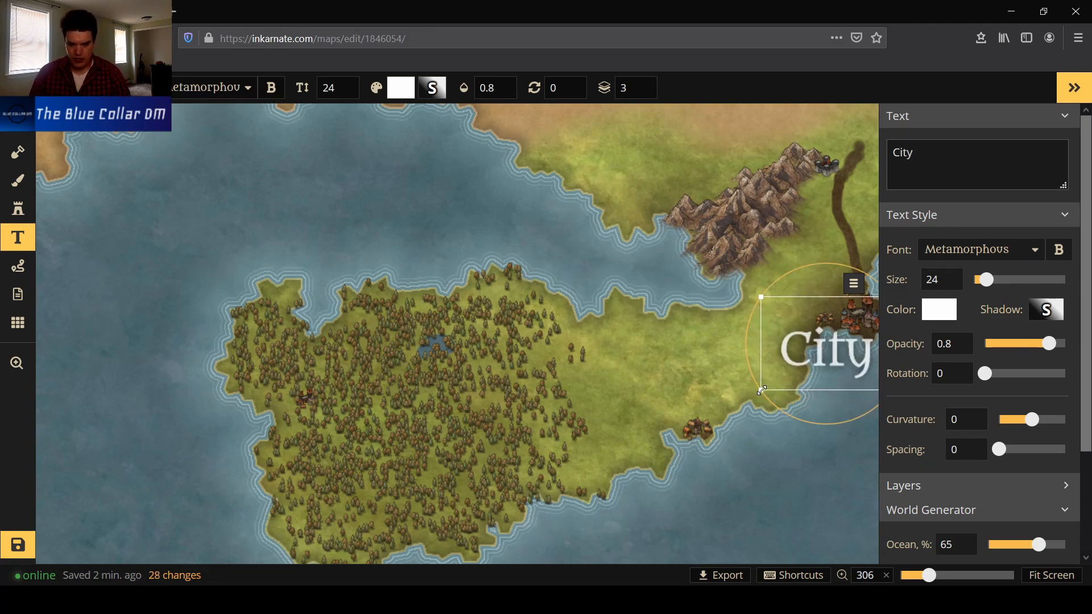
drag(761, 390, 797, 365)
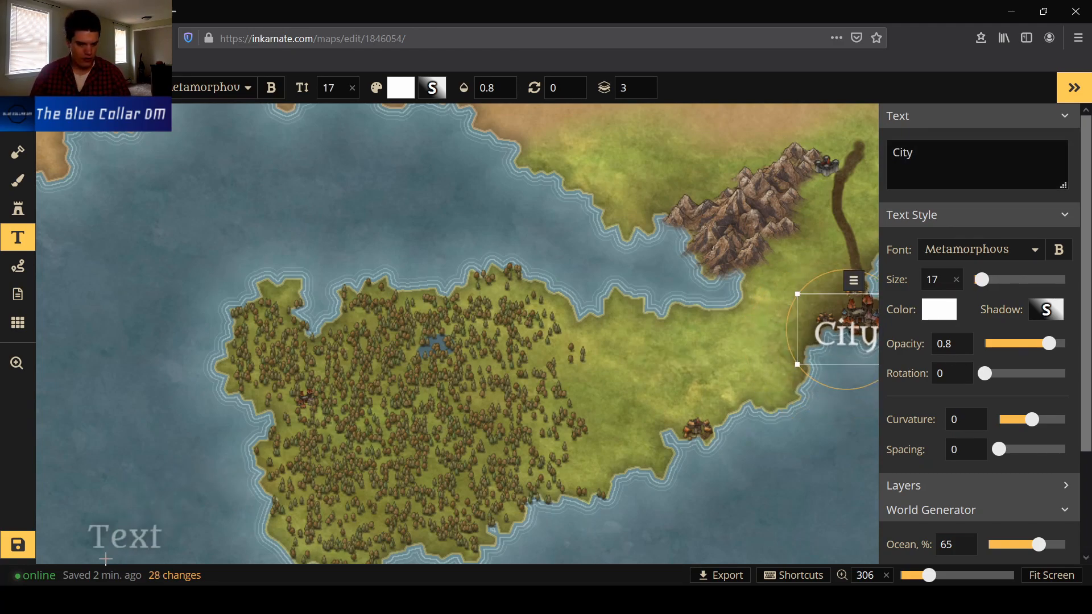
Move the "City" label so that it sits just below the coastal city stamp.
click(17, 364)
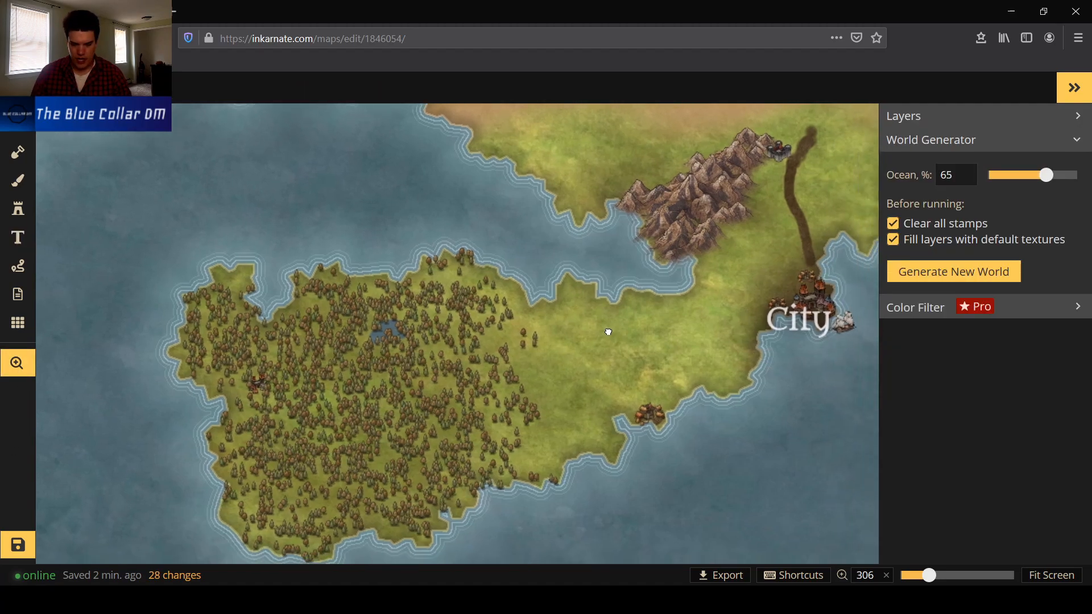
click(18, 125)
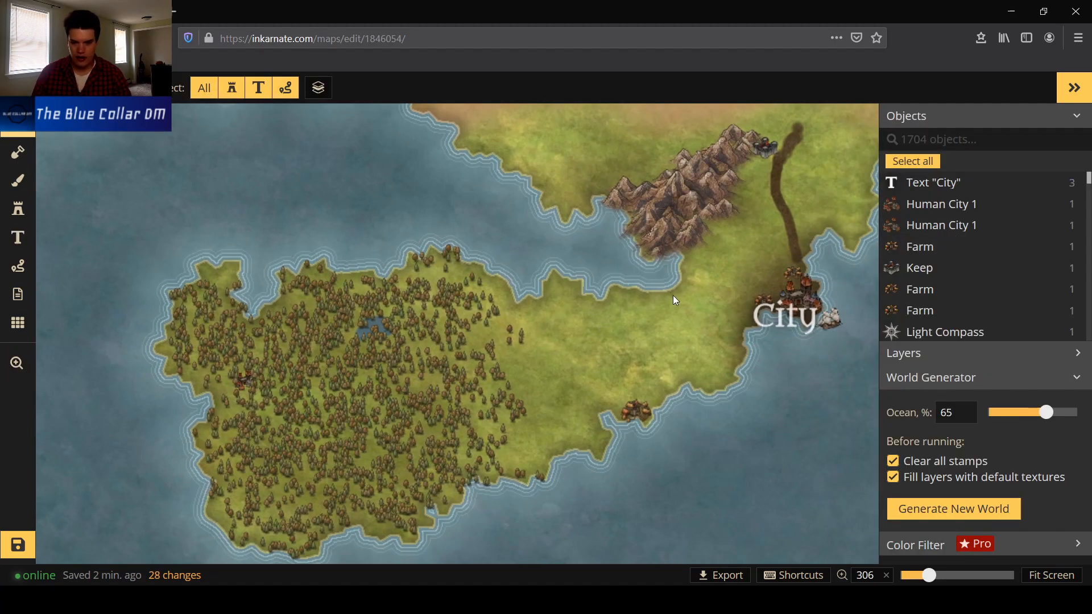
drag(787, 319, 803, 325)
Examine the mountain and tree stamps, the forest lake, the labelled city and the sea serpent off the coast.
click(681, 190)
click(672, 207)
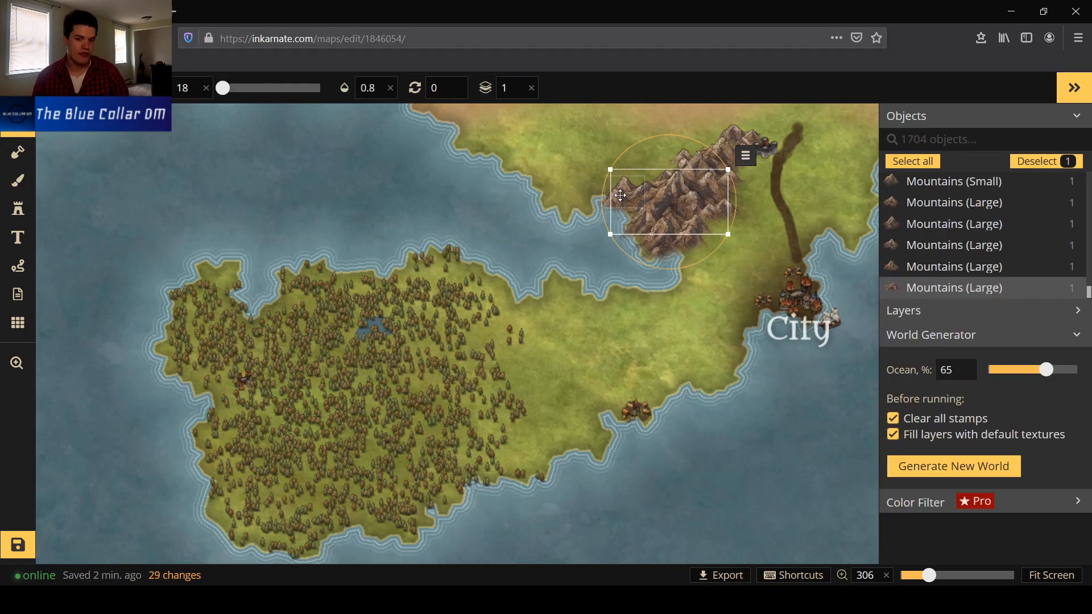
scroll(449, 341, down, 1)
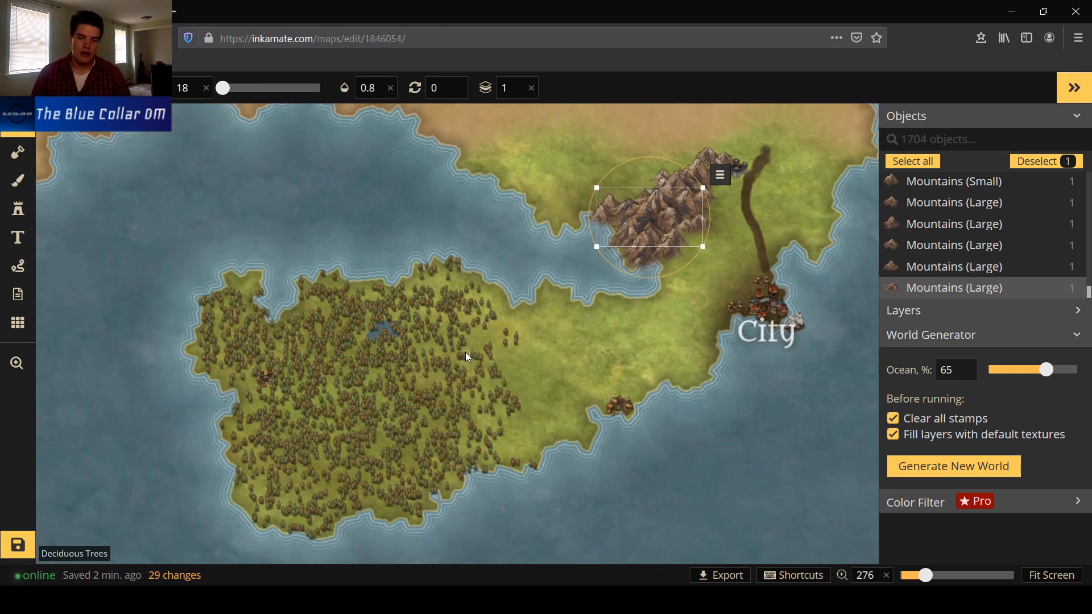
scroll(374, 335, up, 3)
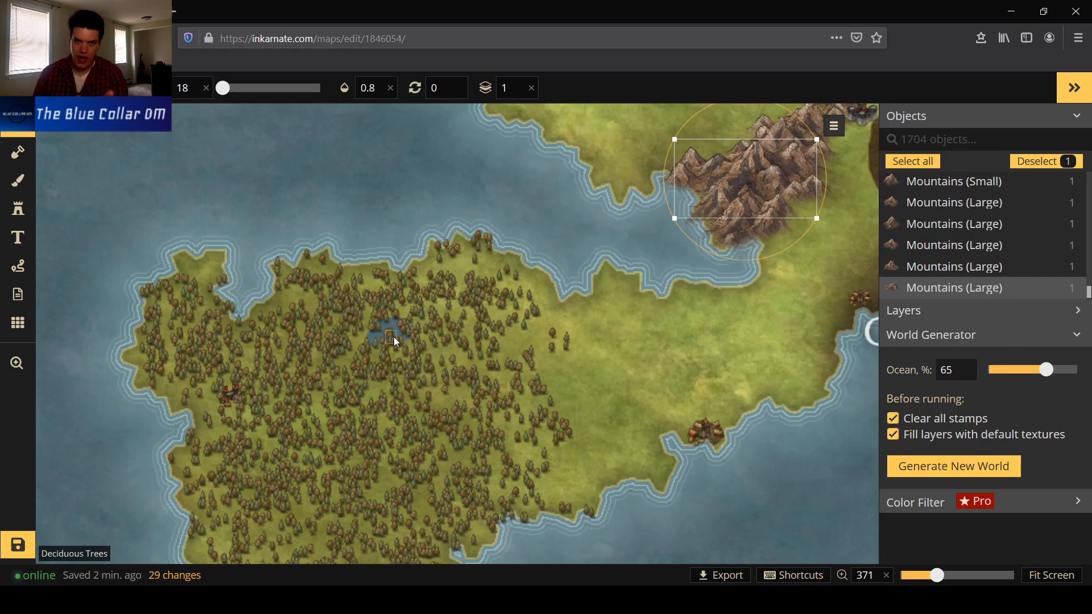
scroll(632, 341, down, 2)
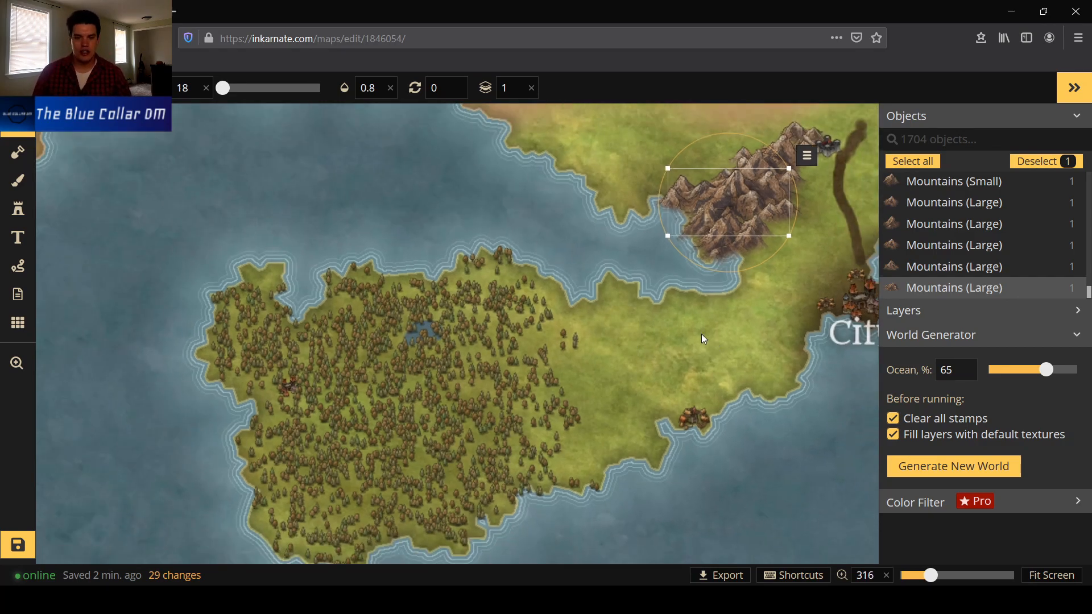
drag(635, 266, 471, 236)
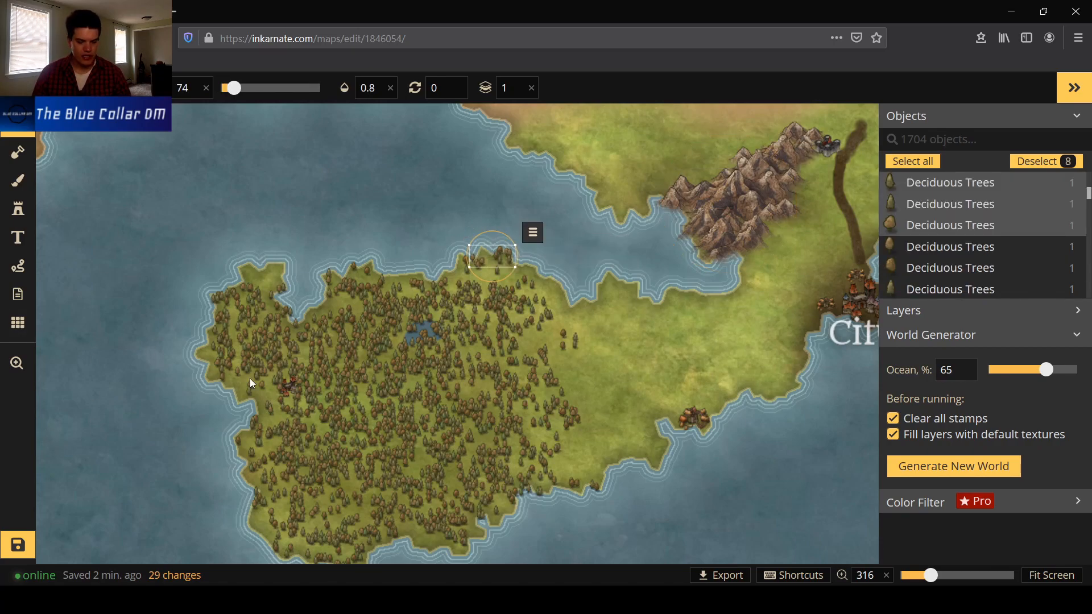
click(17, 363)
drag(687, 286, 575, 282)
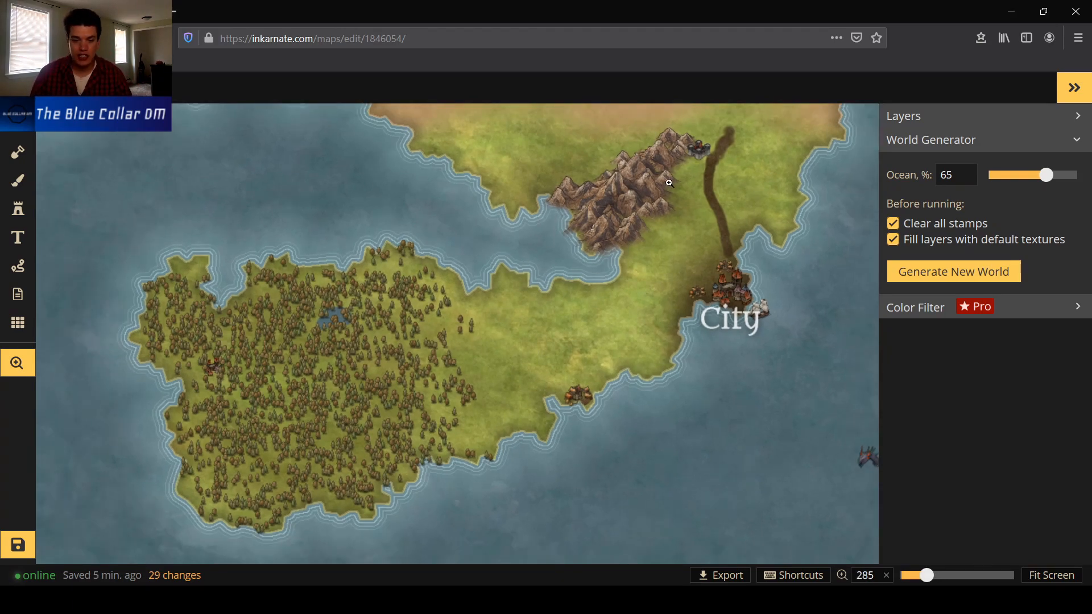
click(17, 124)
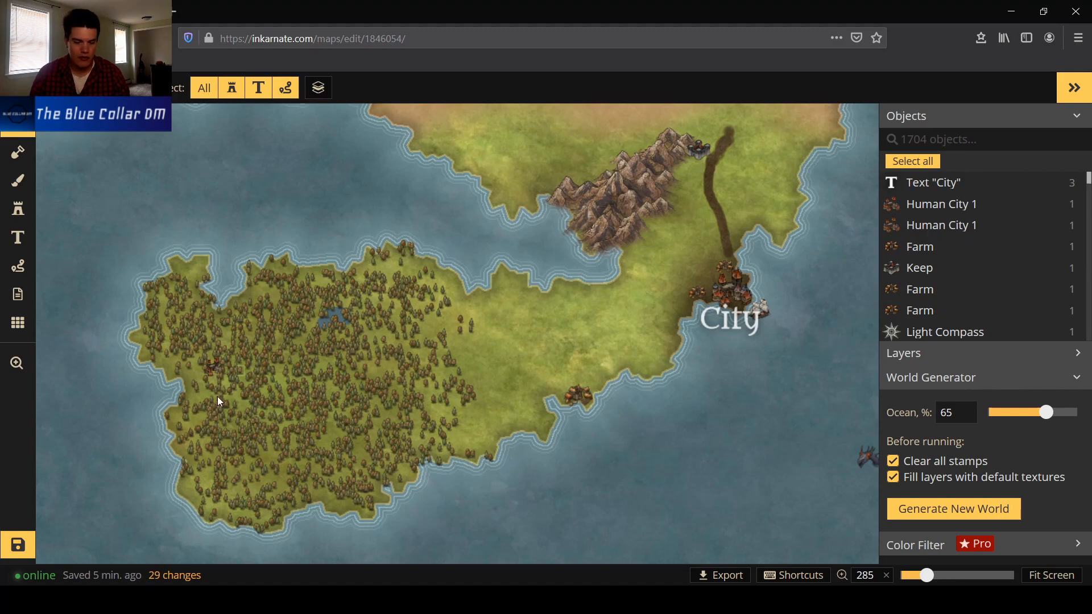
click(18, 364)
drag(750, 402, 544, 468)
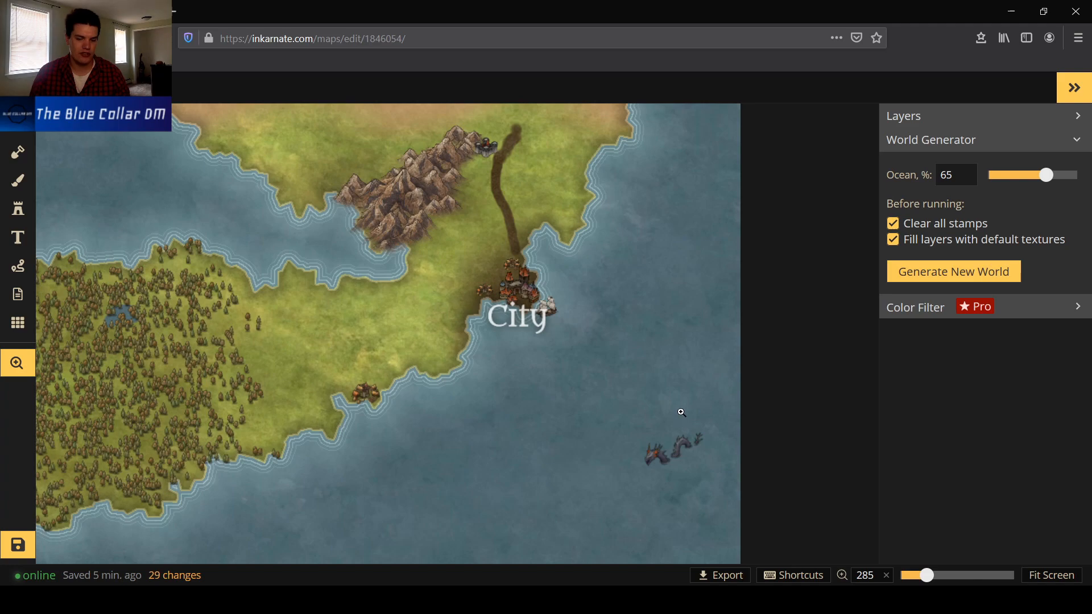
Examine the whole map, from the detailed region with the city, road, mountains and forest out to the bare surrounding continents.
drag(667, 393, 693, 314)
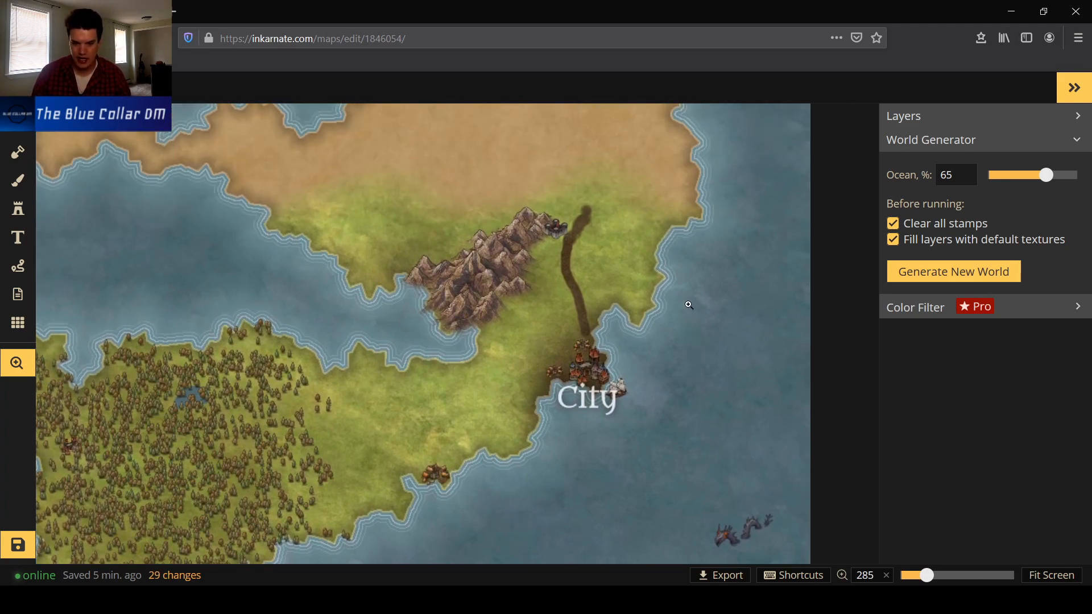
scroll(114, 210, down, 5)
drag(162, 250, 615, 146)
scroll(615, 147, down, 1)
drag(544, 195, 514, 356)
scroll(545, 320, down, 1)
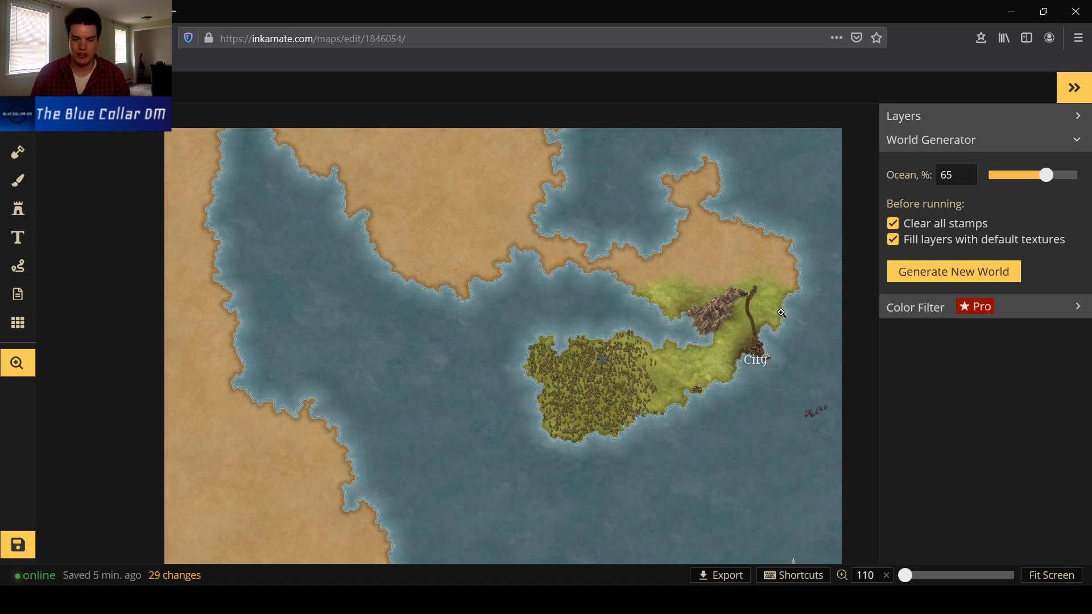
scroll(782, 313, up, 3)
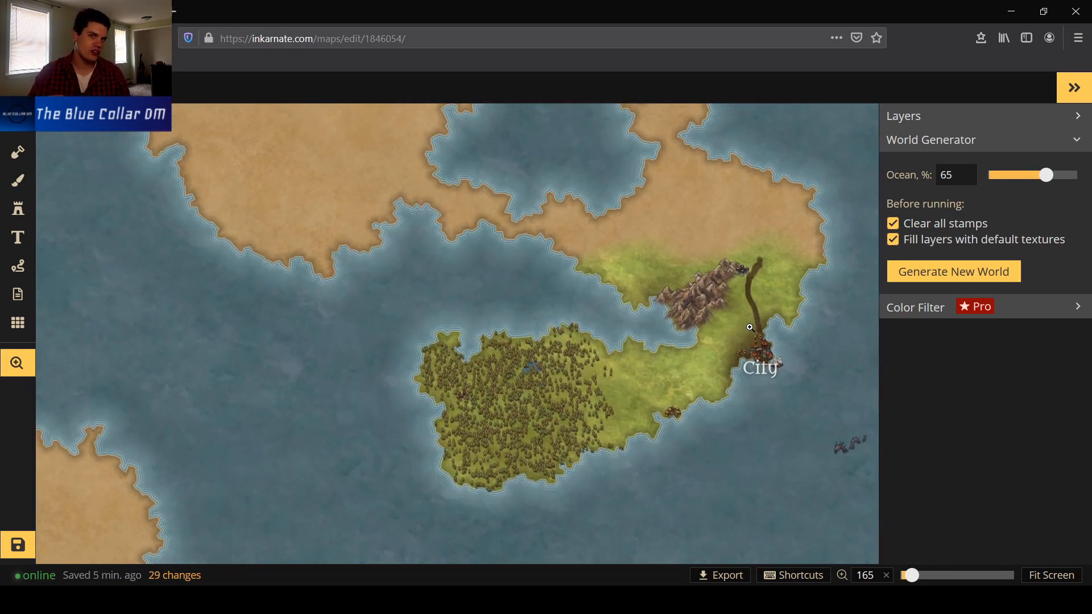
scroll(816, 349, up, 3)
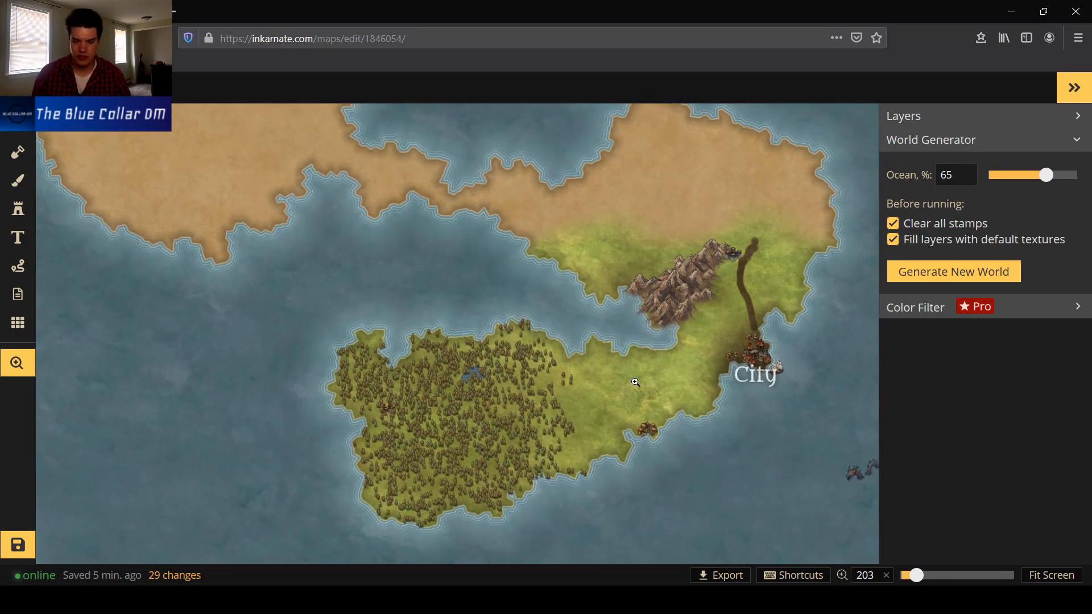
scroll(596, 319, up, 2)
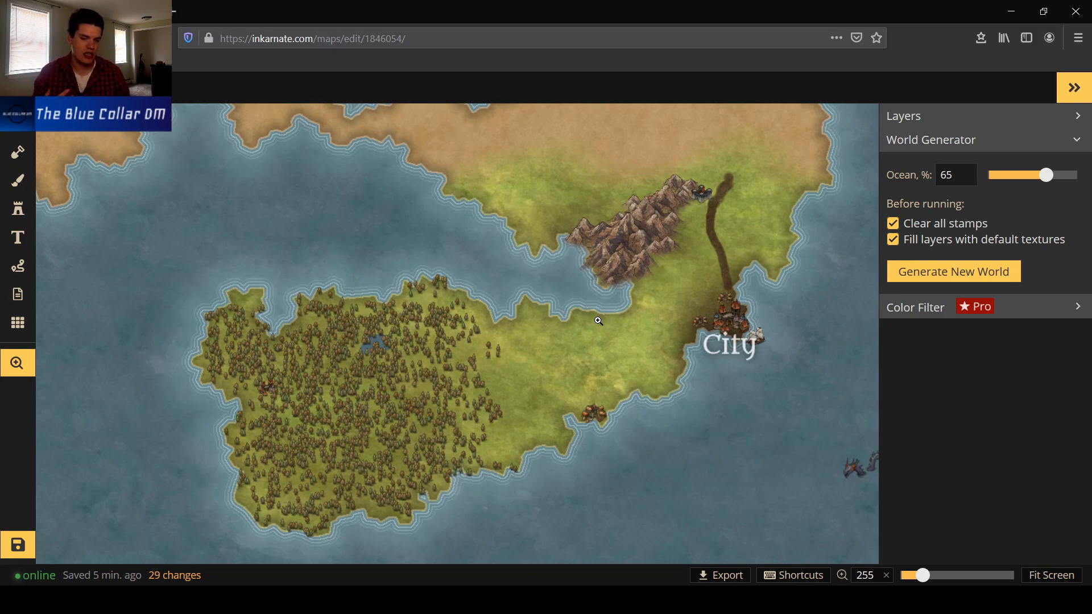
drag(641, 283, 602, 399)
scroll(539, 296, down, 8)
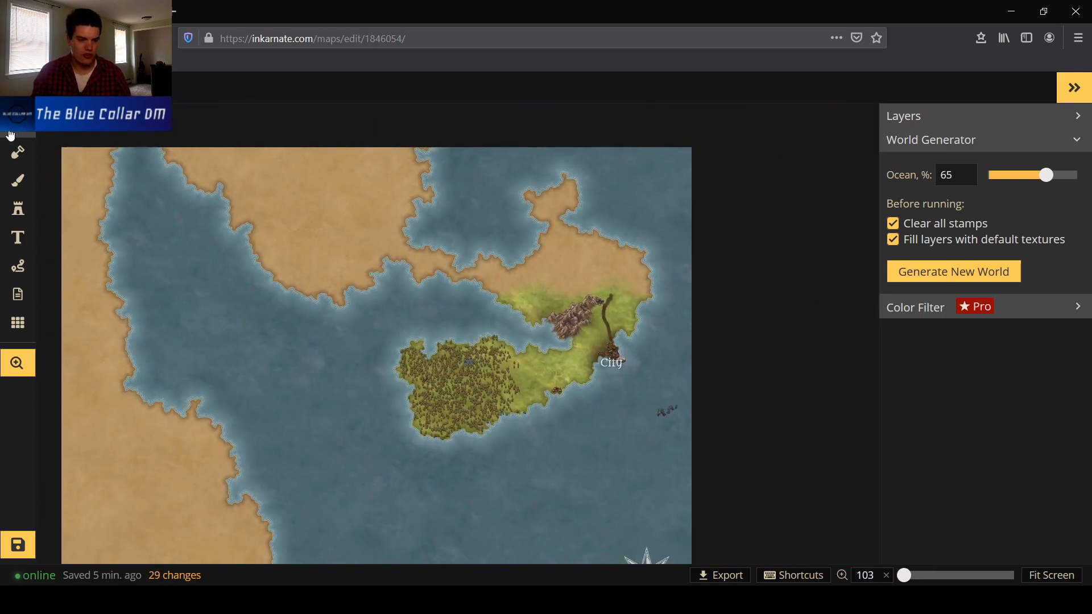
Return to the maps overview, discarding the unsaved changes, and open the Dragonmoor map in the editor.
click(18, 181)
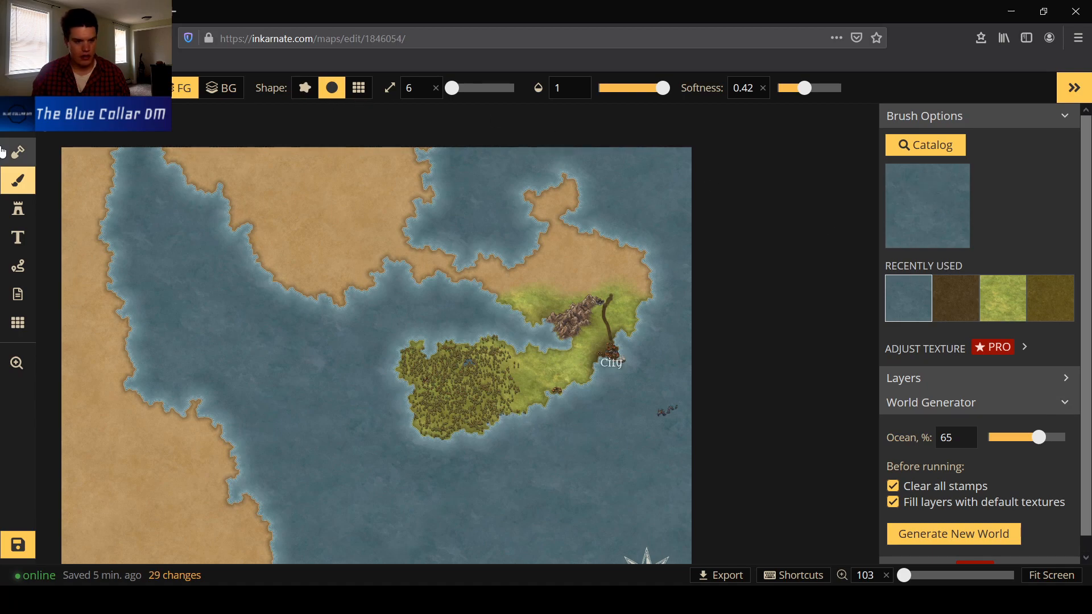
click(17, 89)
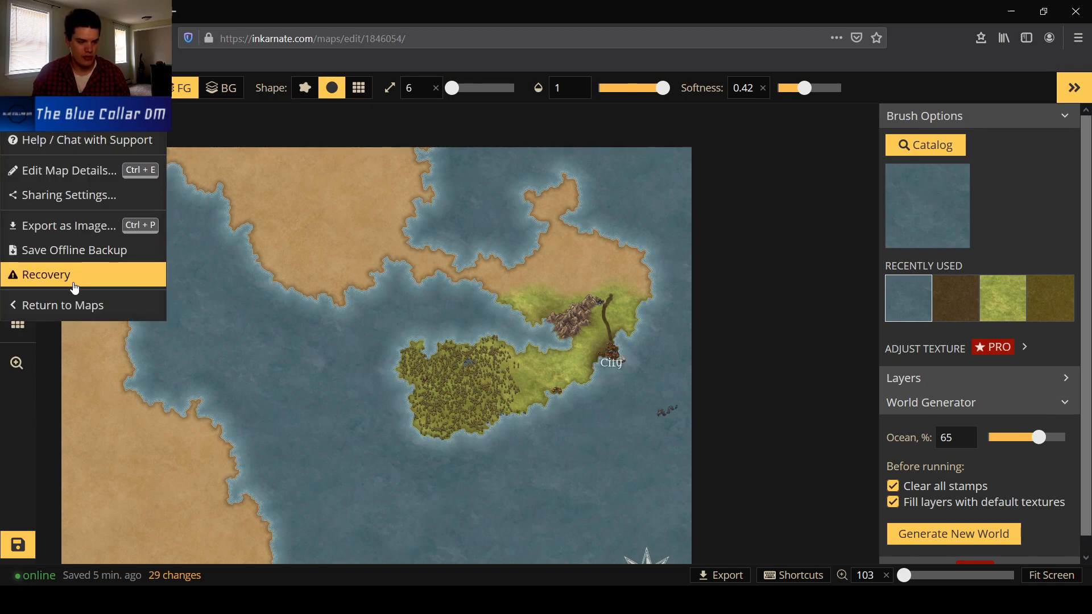
click(74, 306)
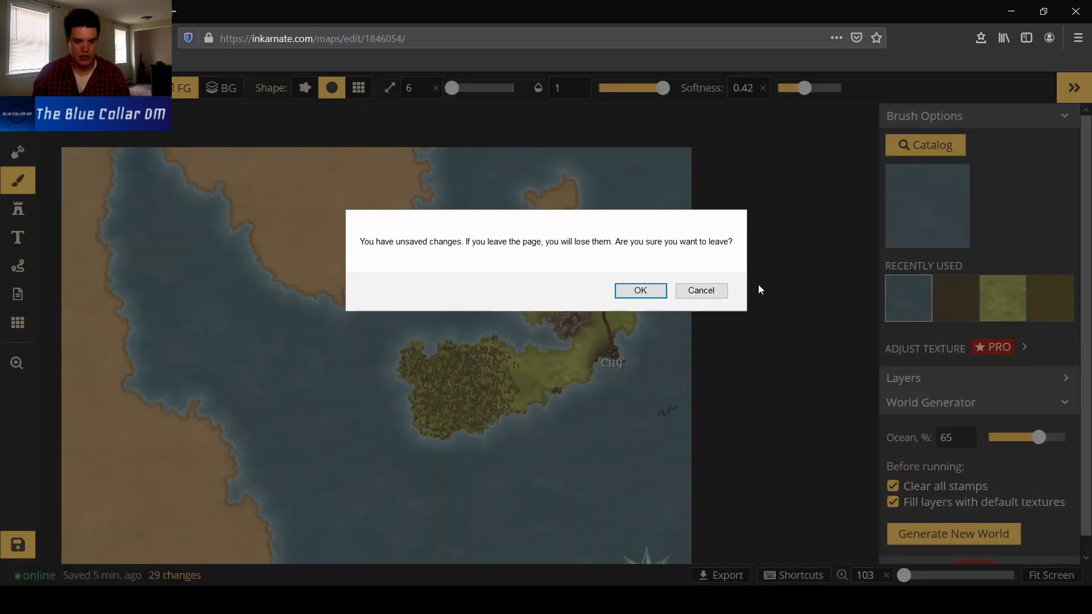
click(647, 289)
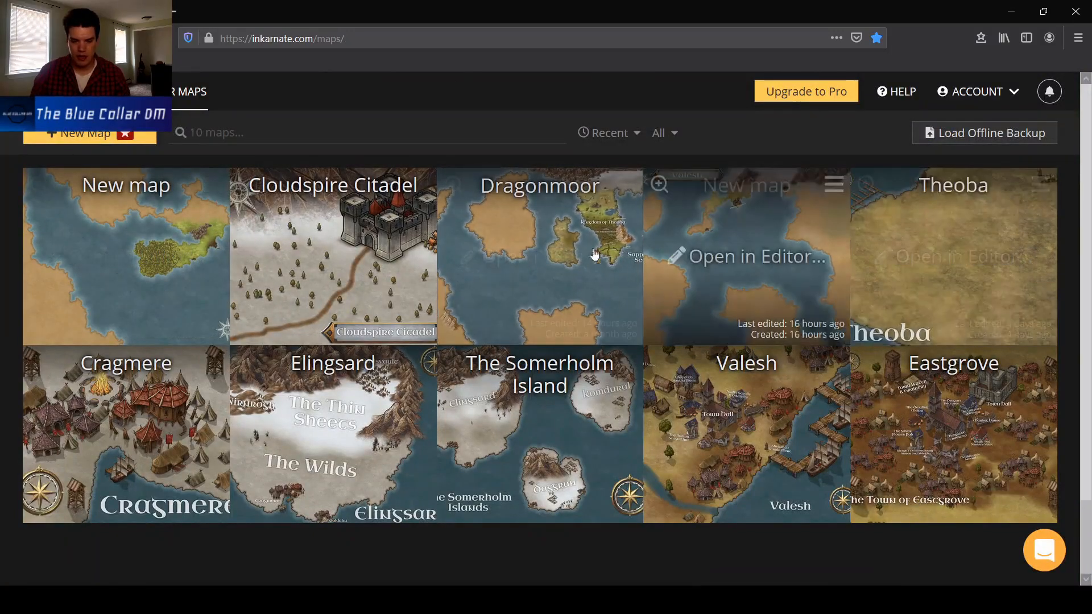
click(614, 275)
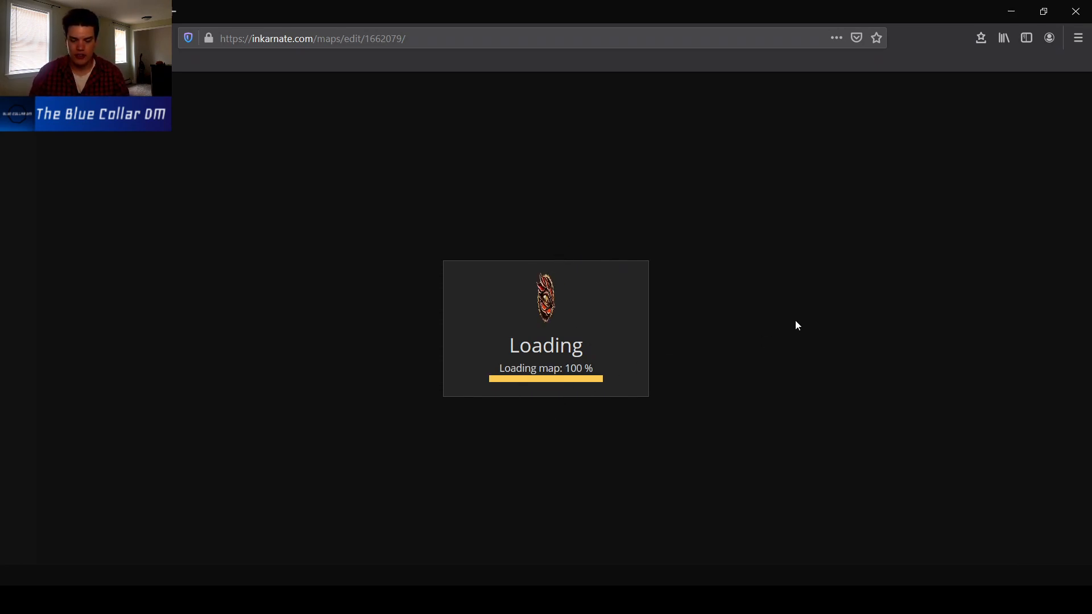
Examine the Dragonmoor map's Kingdom of Theoba with its labels, towns, roads, forest, mountains and lake, and the Somerholm Islands offshore.
scroll(623, 266, up, 5)
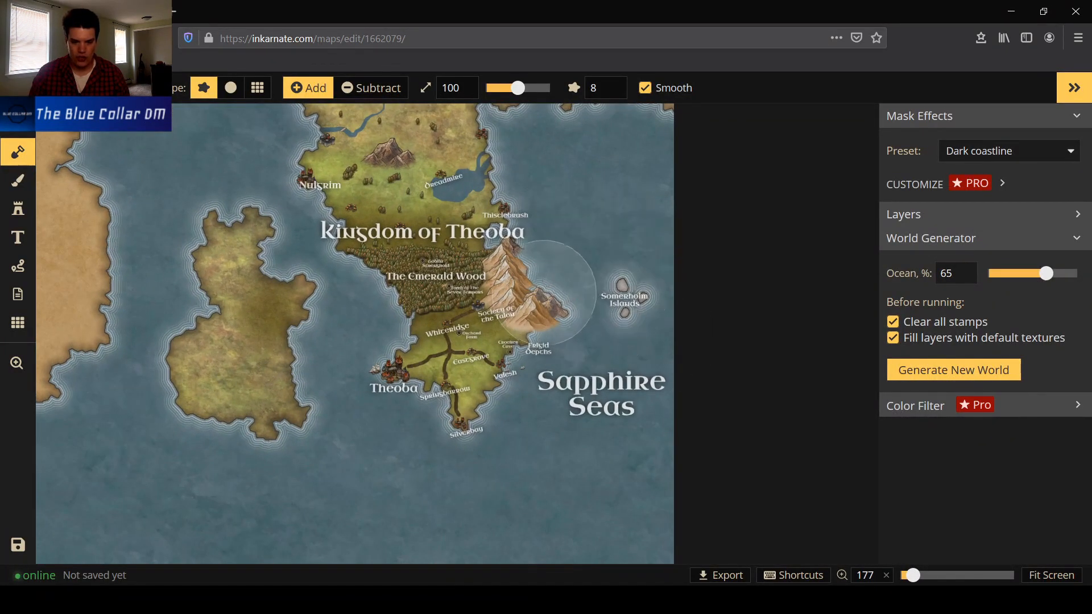
scroll(622, 296, up, 3)
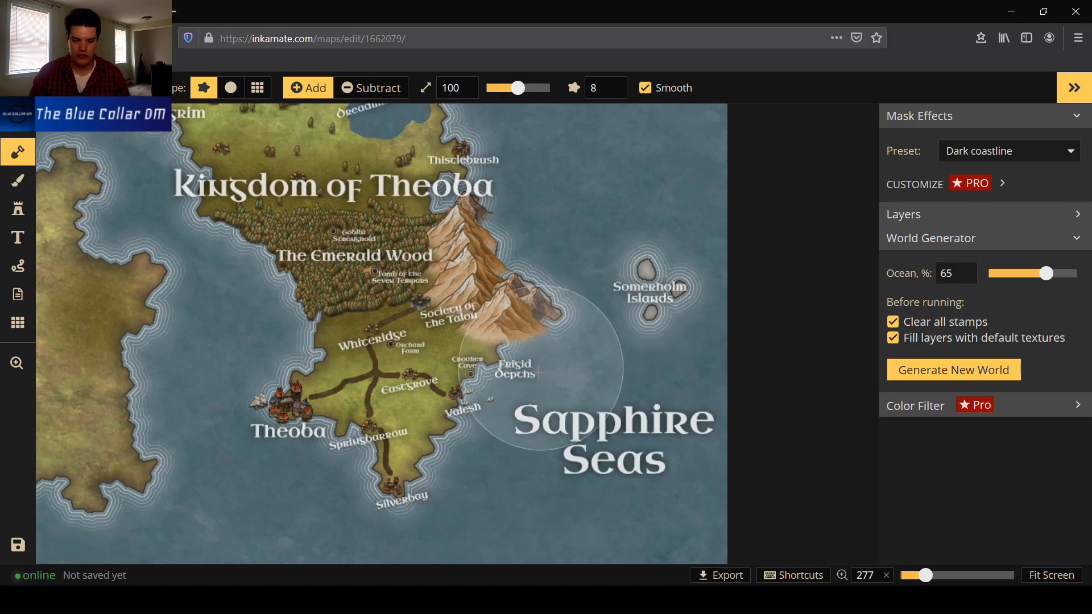
scroll(537, 373, down, 2)
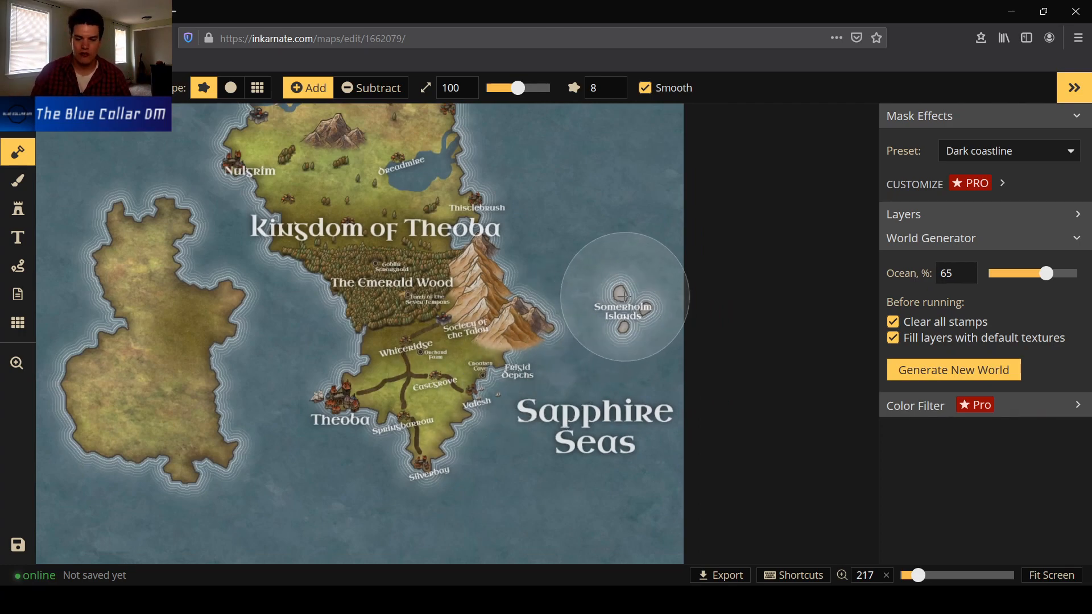
scroll(631, 301, down, 5)
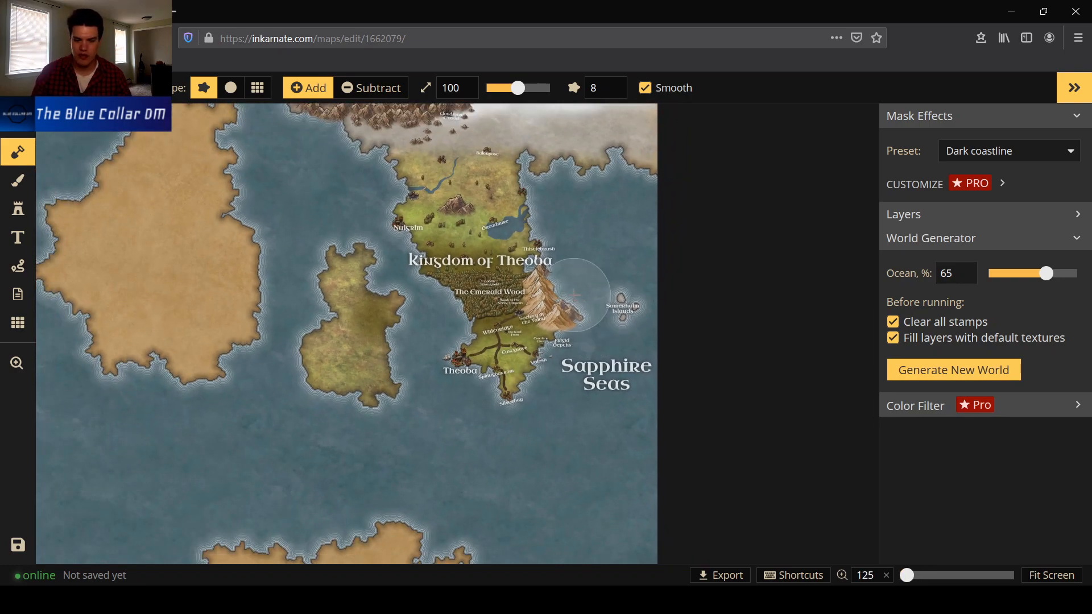
scroll(546, 330, up, 2)
scroll(558, 353, up, 4)
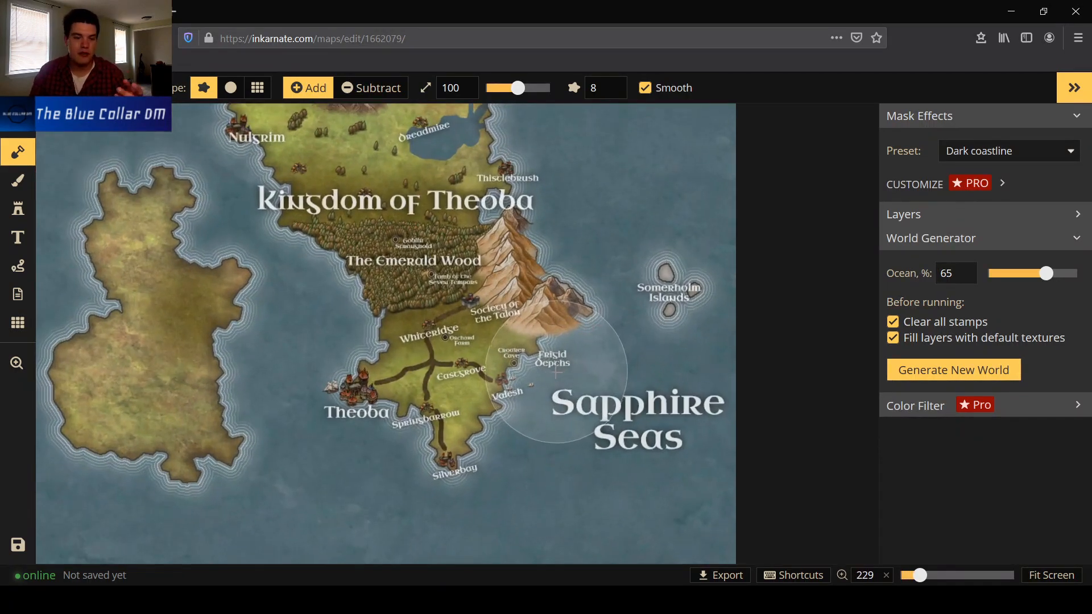
scroll(555, 370, up, 4)
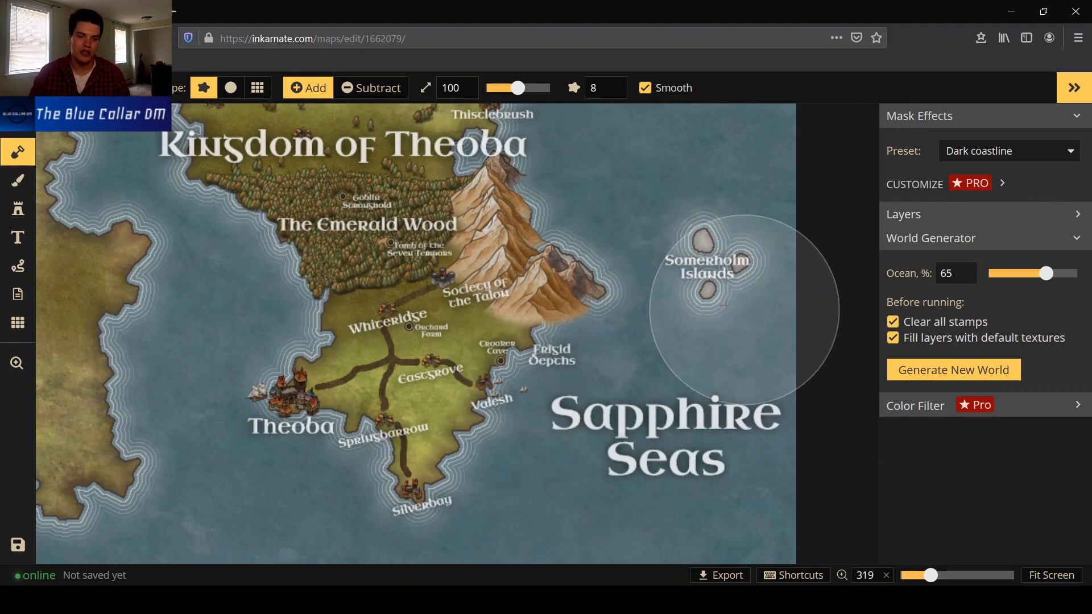
scroll(682, 262, down, 5)
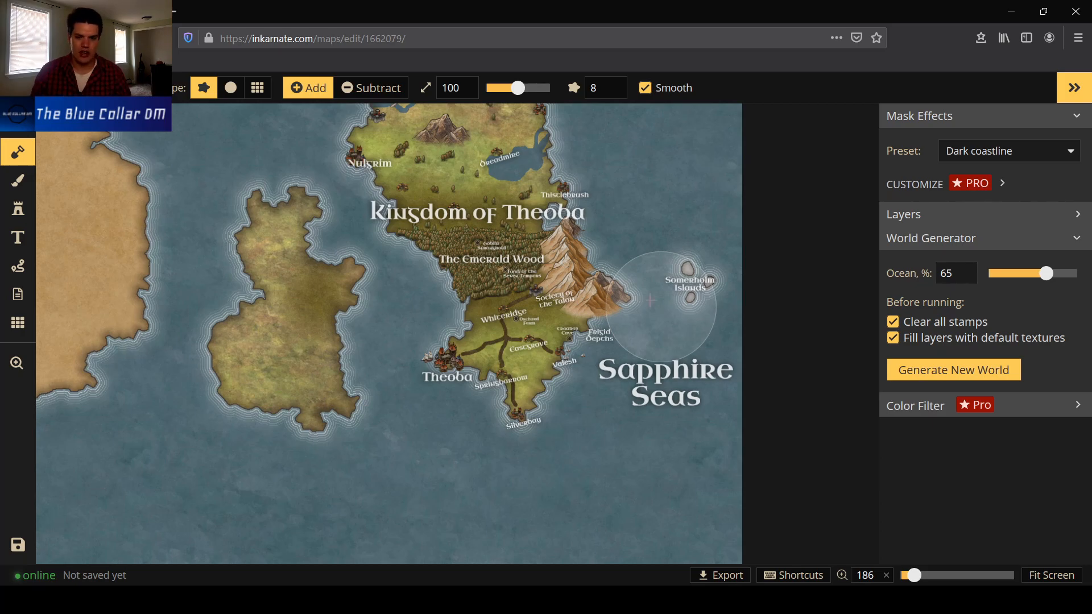
scroll(660, 307, up, 5)
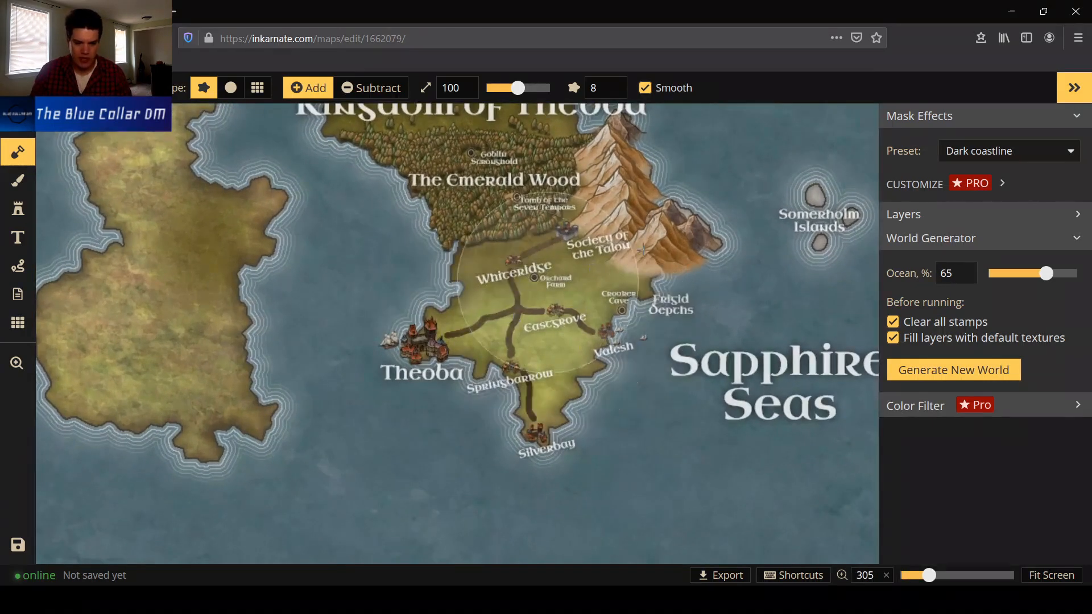
scroll(517, 228, down, 4)
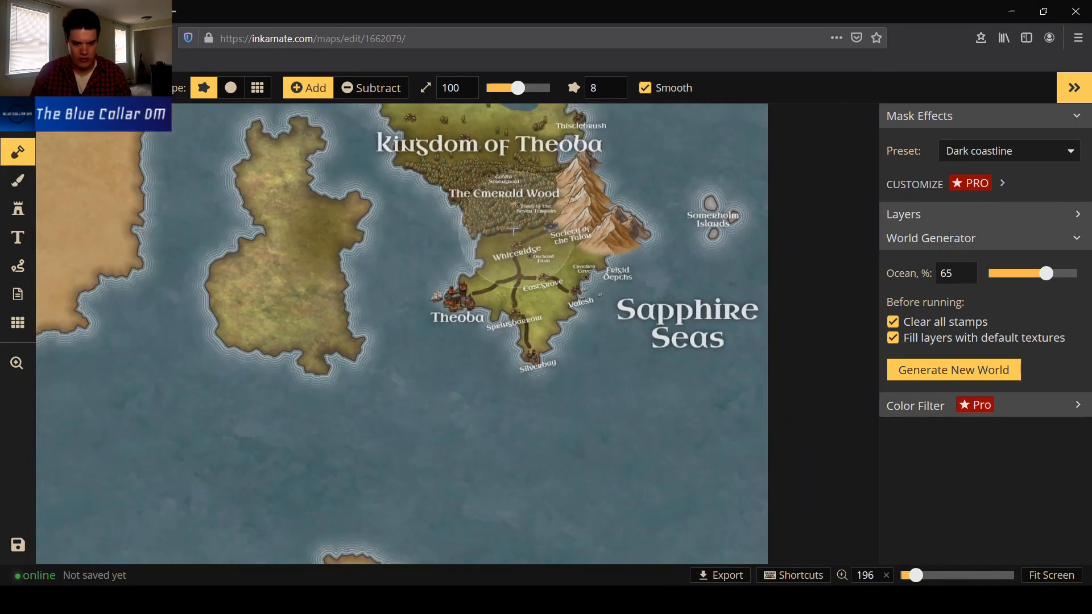
click(17, 363)
drag(643, 259, 638, 351)
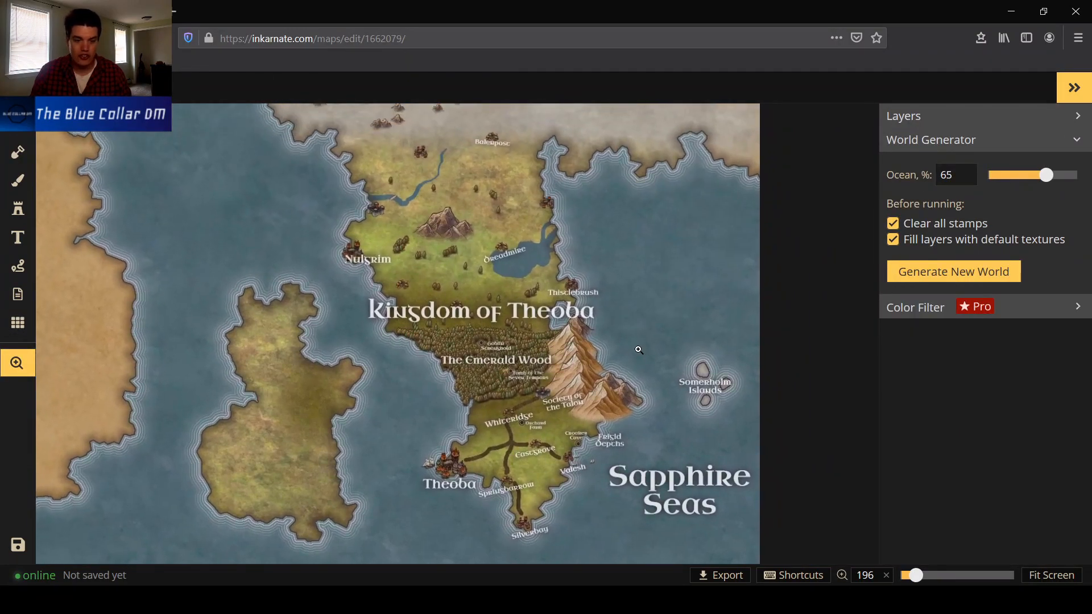
drag(624, 258, 629, 283)
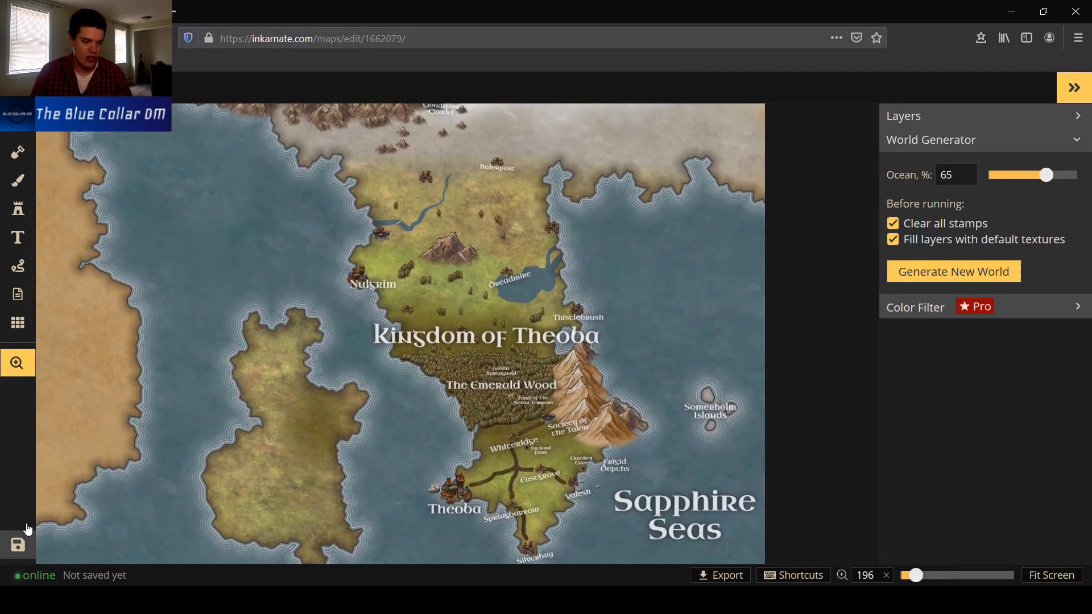
Leave the Dragonmoor map and return to the maps overview.
click(18, 87)
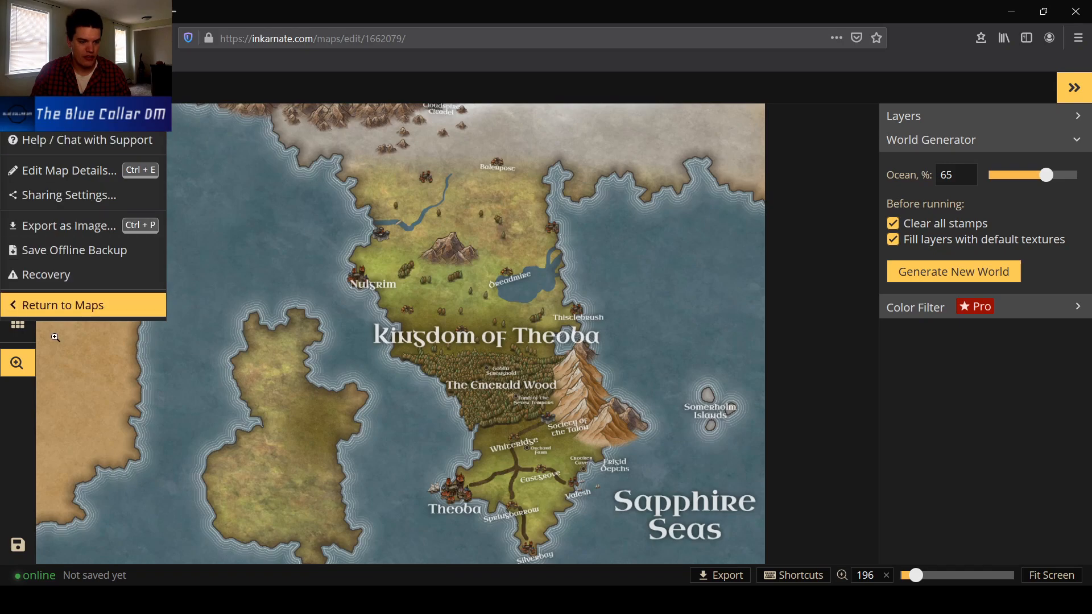